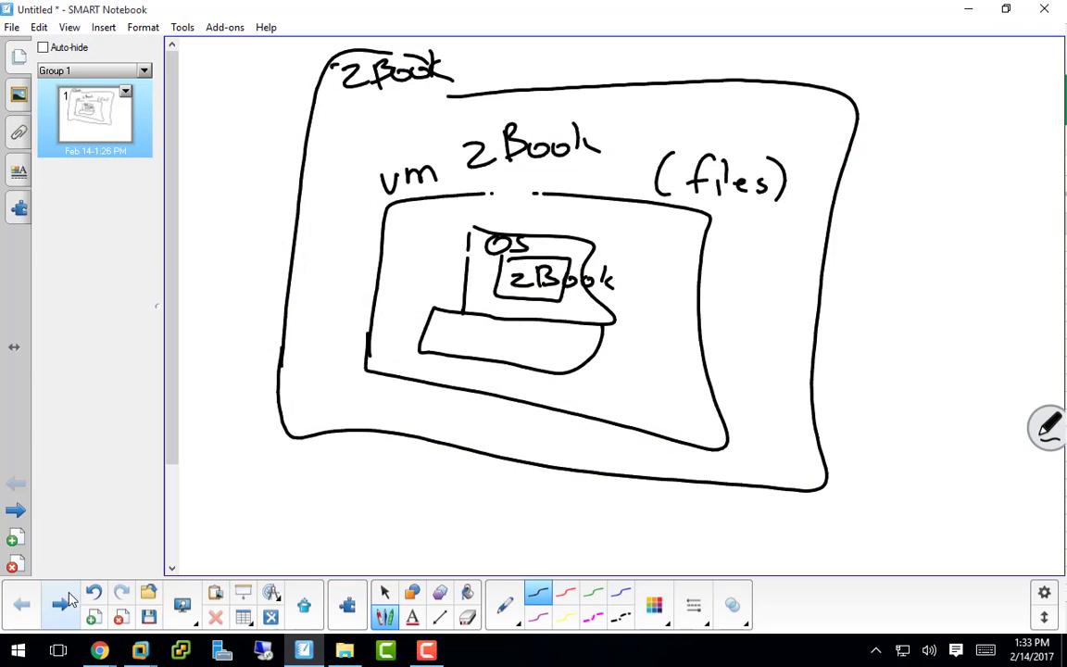
Add a blank second page and draw a large black circle with a green peaked line over it
click(67, 604)
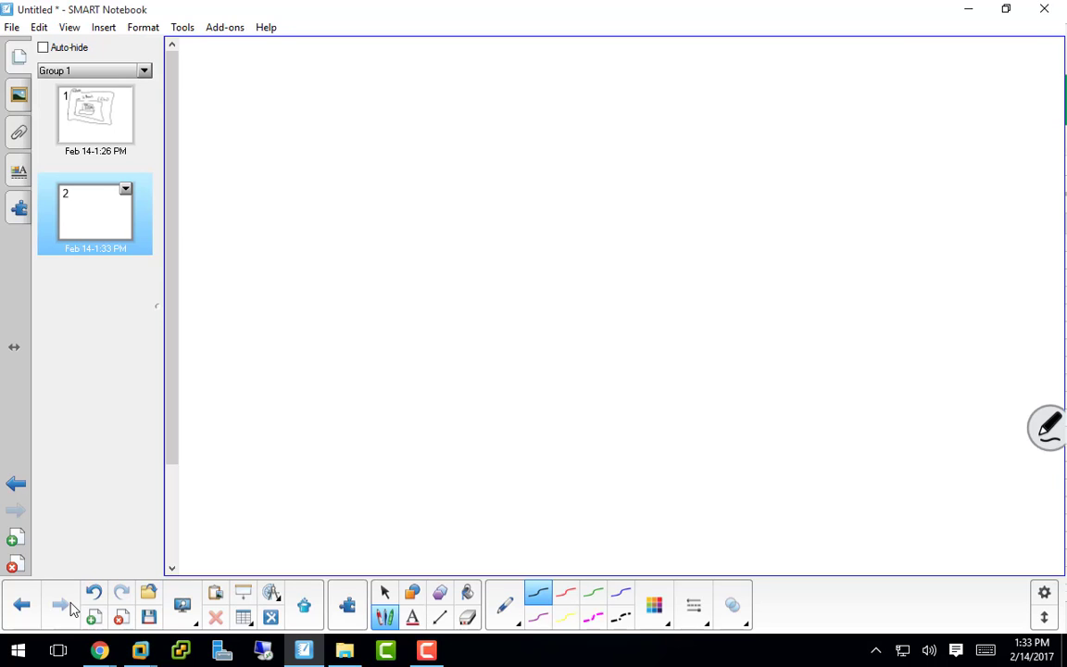
mouse_move(600, 137)
mouse_down()
mouse_move(505, 119)
mouse_move(378, 287)
mouse_move(655, 375)
mouse_move(591, 130)
mouse_move(553, 131)
mouse_up()
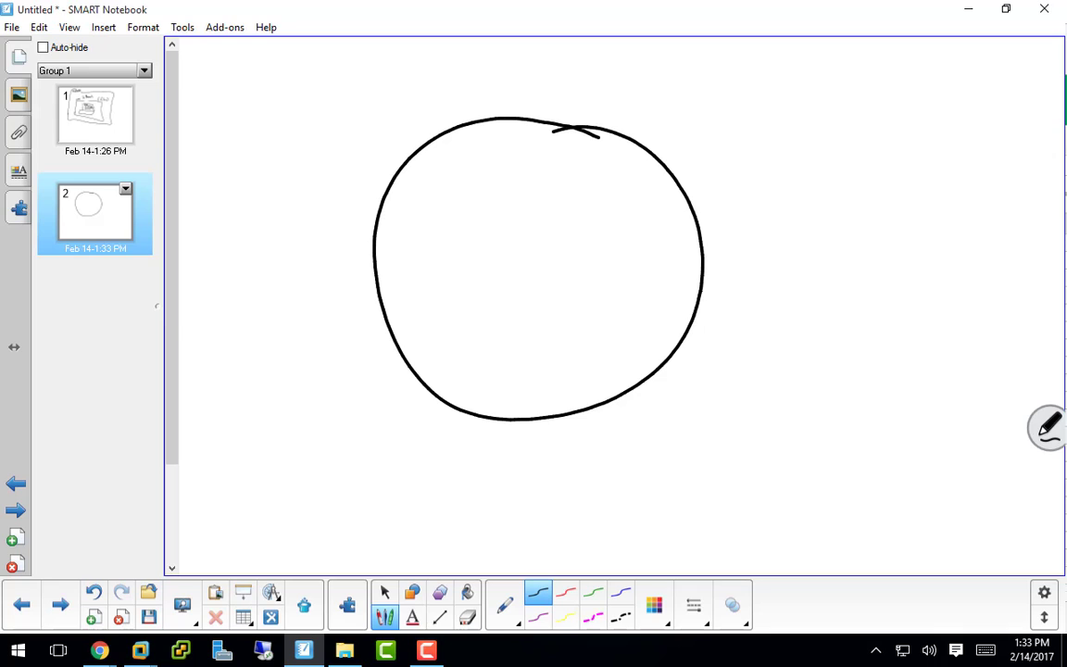
click(594, 592)
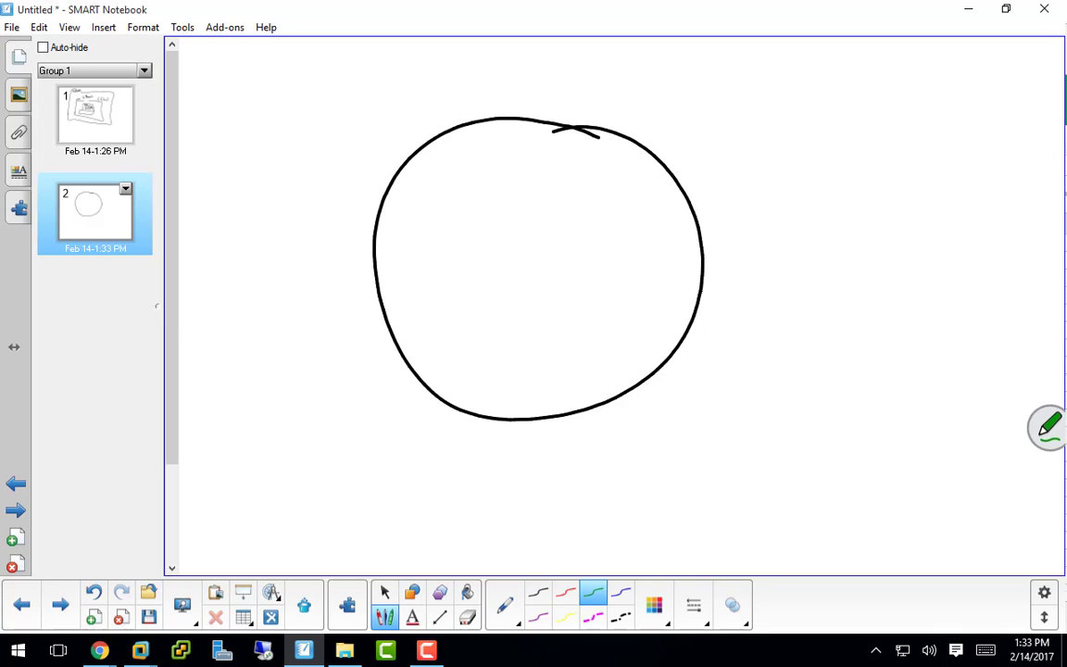
mouse_move(313, 362)
mouse_down()
mouse_move(422, 129)
mouse_move(584, 108)
mouse_move(871, 357)
mouse_up()
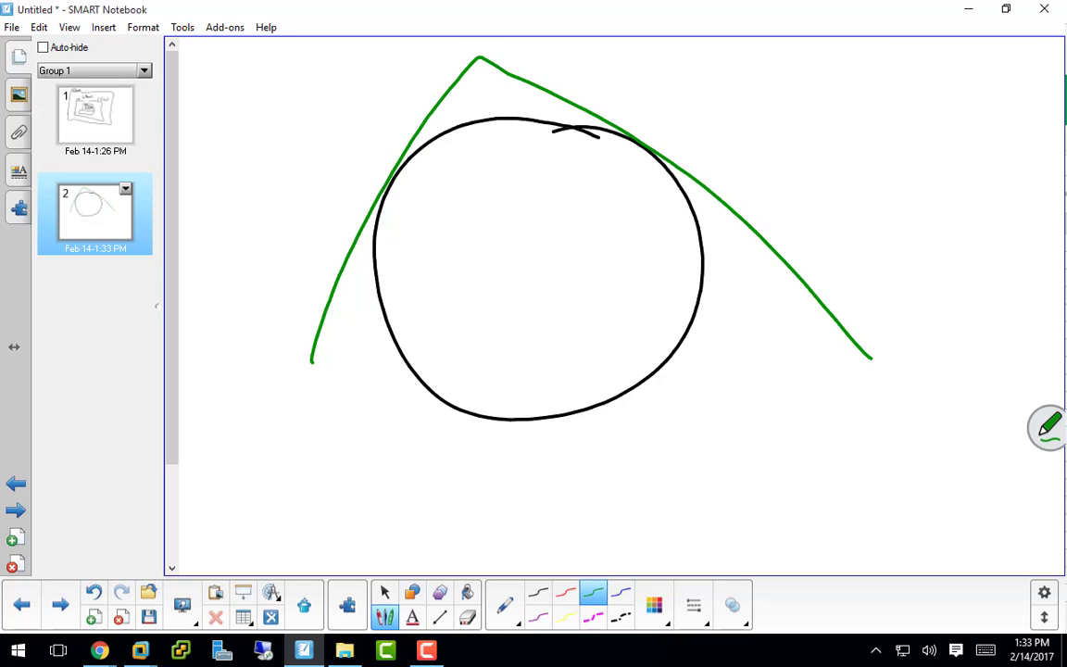
Draw a blue bracket over the whole diagram and write "Forest" in blue inside its upper corner
click(620, 592)
mouse_move(231, 234)
mouse_down()
mouse_move(335, 56)
mouse_move(685, 48)
mouse_move(940, 60)
mouse_move(938, 103)
mouse_up()
drag(808, 58, 782, 87)
drag(783, 72, 851, 69)
drag(853, 74, 876, 82)
drag(897, 60, 898, 83)
drag(886, 74, 910, 72)
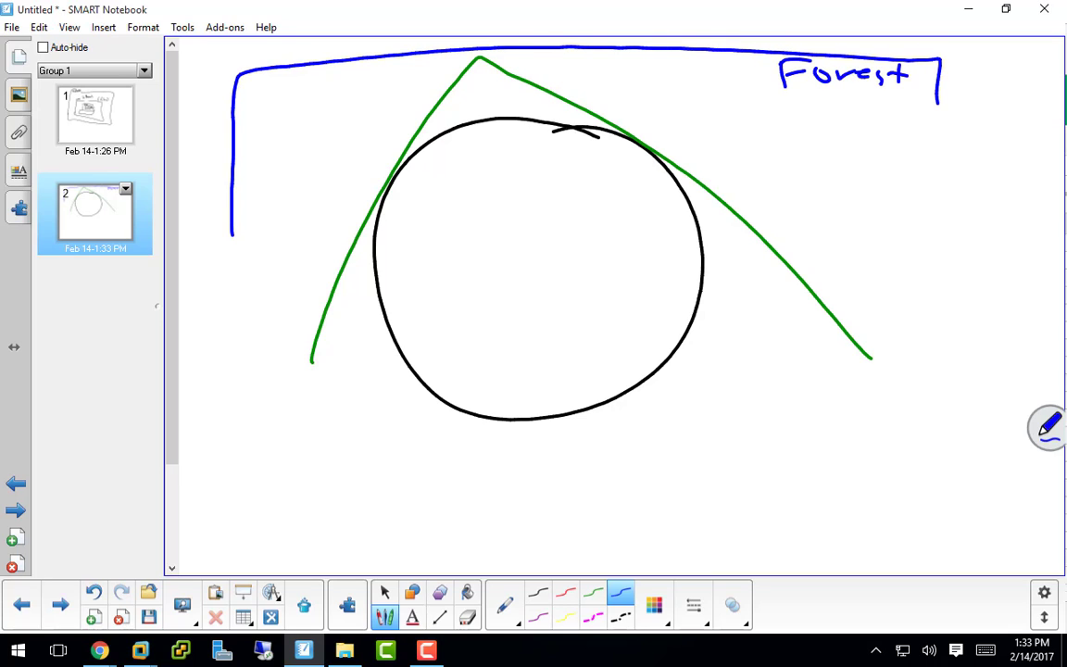
Write "Tree" in green beside the descending slope of the green peak
click(593, 591)
drag(602, 82, 633, 78)
mouse_move(617, 80)
mouse_down()
mouse_move(618, 109)
mouse_move(659, 102)
mouse_move(658, 115)
mouse_up()
drag(660, 110, 681, 128)
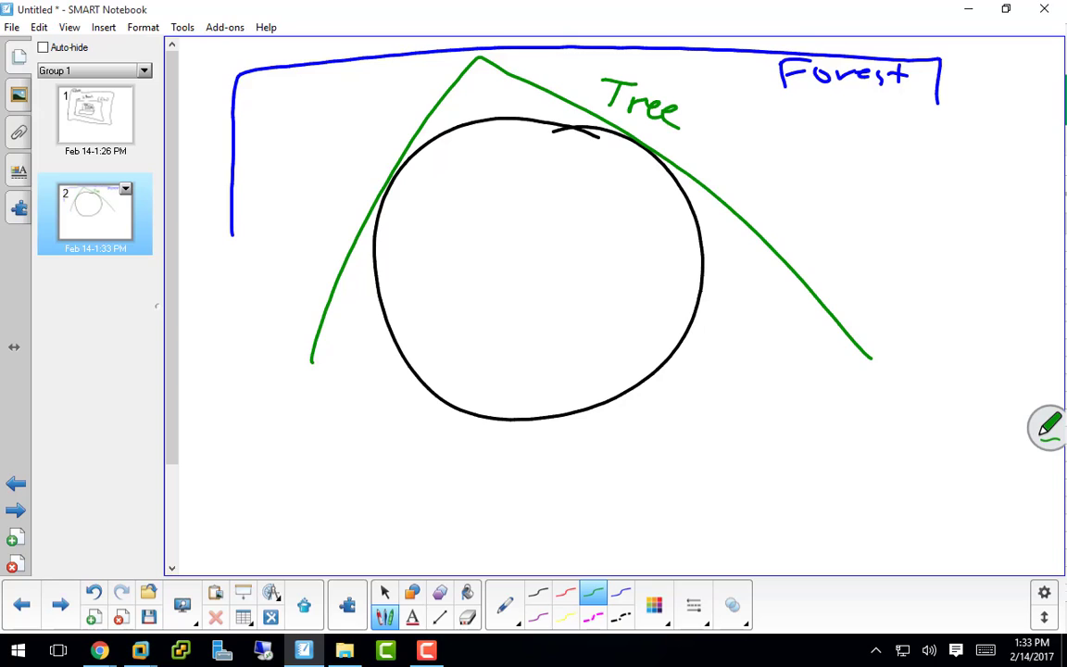
Write "domain" in black inside the lower part of the large circle
click(539, 592)
drag(497, 385, 499, 404)
mouse_move(498, 368)
mouse_down()
mouse_move(501, 405)
mouse_move(510, 387)
mouse_move(568, 401)
mouse_up()
click(574, 378)
mouse_move(573, 389)
mouse_down()
mouse_move(574, 398)
mouse_move(597, 396)
mouse_up()
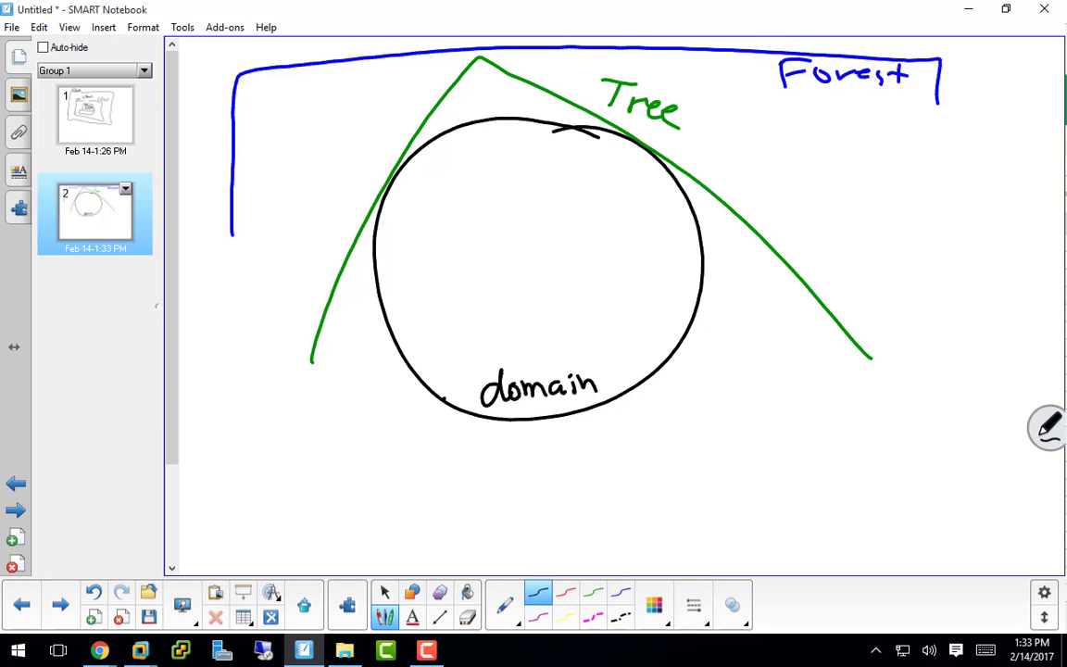
Draw two linked child circles below the domain, plus a smaller separate domain circle with two children of its own
drag(445, 400, 418, 451)
mouse_move(620, 397)
mouse_down()
mouse_move(648, 445)
mouse_move(662, 446)
mouse_up()
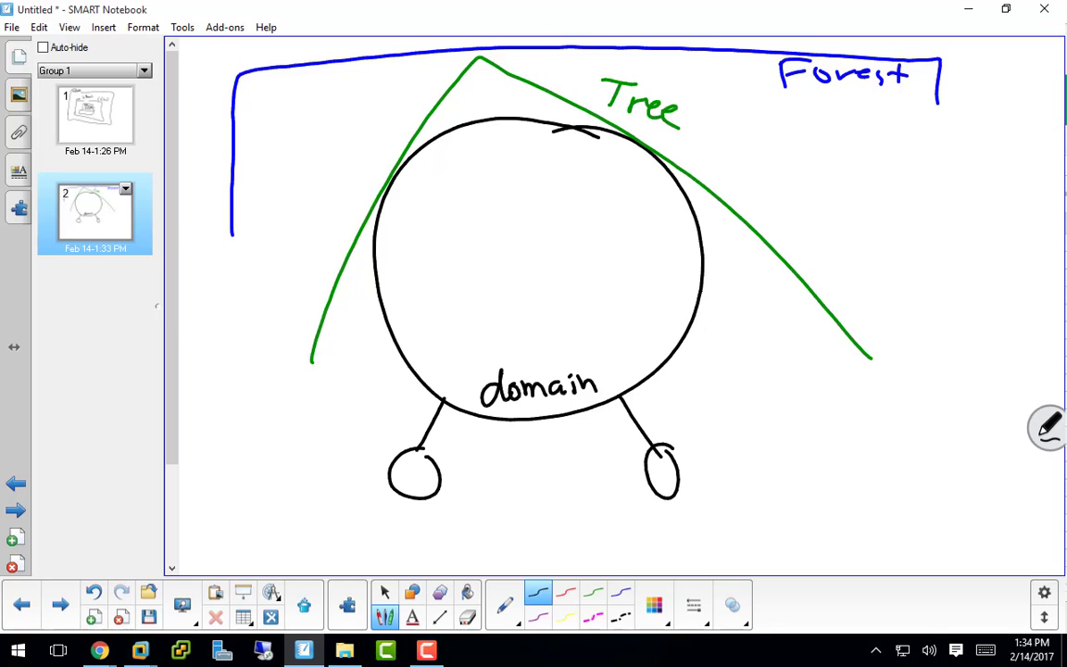
mouse_move(768, 251)
mouse_down()
mouse_move(723, 294)
mouse_move(773, 249)
mouse_up()
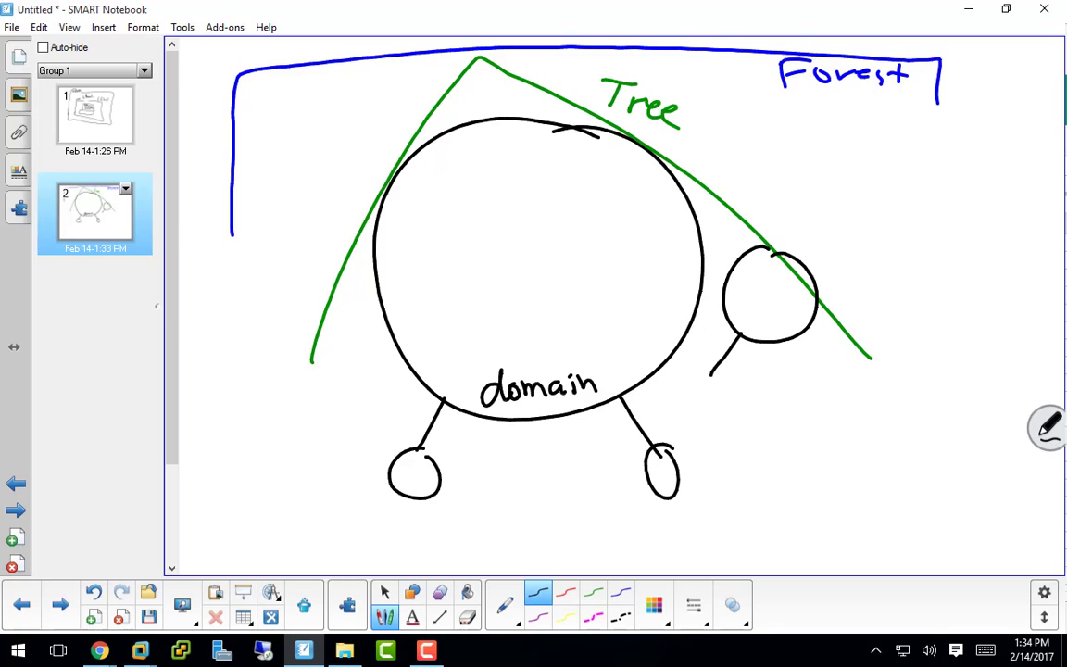
drag(741, 335, 715, 372)
drag(812, 339, 844, 387)
mouse_move(741, 376)
mouse_down()
mouse_move(699, 403)
mouse_move(742, 376)
mouse_up()
drag(838, 387, 843, 389)
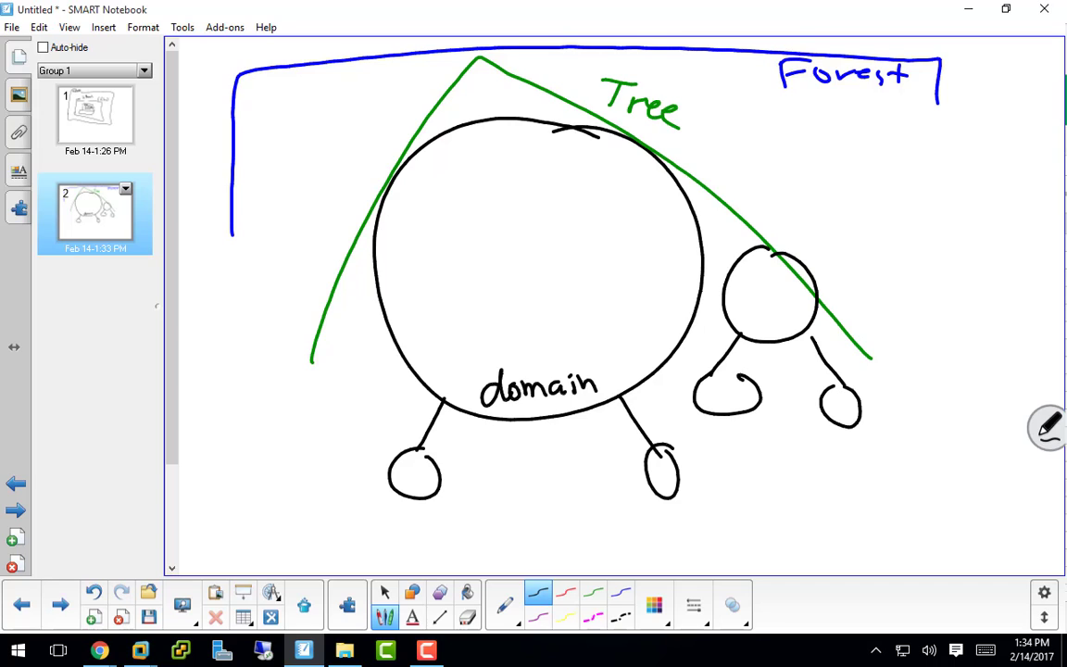
Draw a second green tree peak under the Forest label, holding a black circle with two linked child circles
click(594, 592)
mouse_move(853, 113)
mouse_down()
mouse_move(783, 239)
mouse_move(891, 143)
mouse_move(945, 257)
mouse_up()
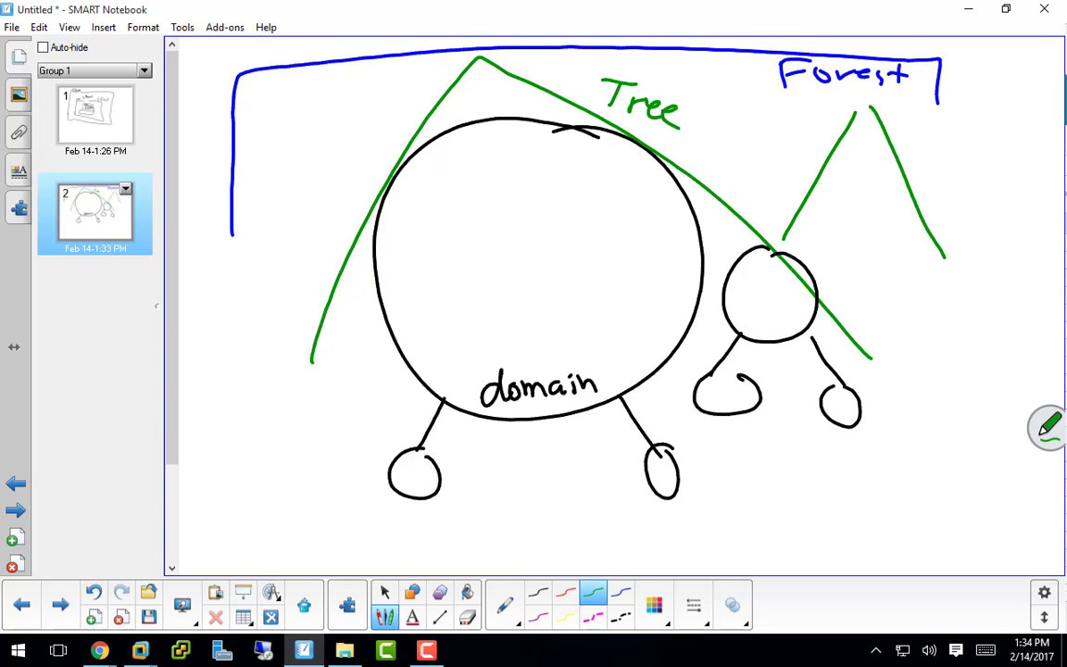
click(538, 593)
drag(869, 139, 865, 140)
drag(848, 185, 824, 213)
drag(881, 191, 897, 229)
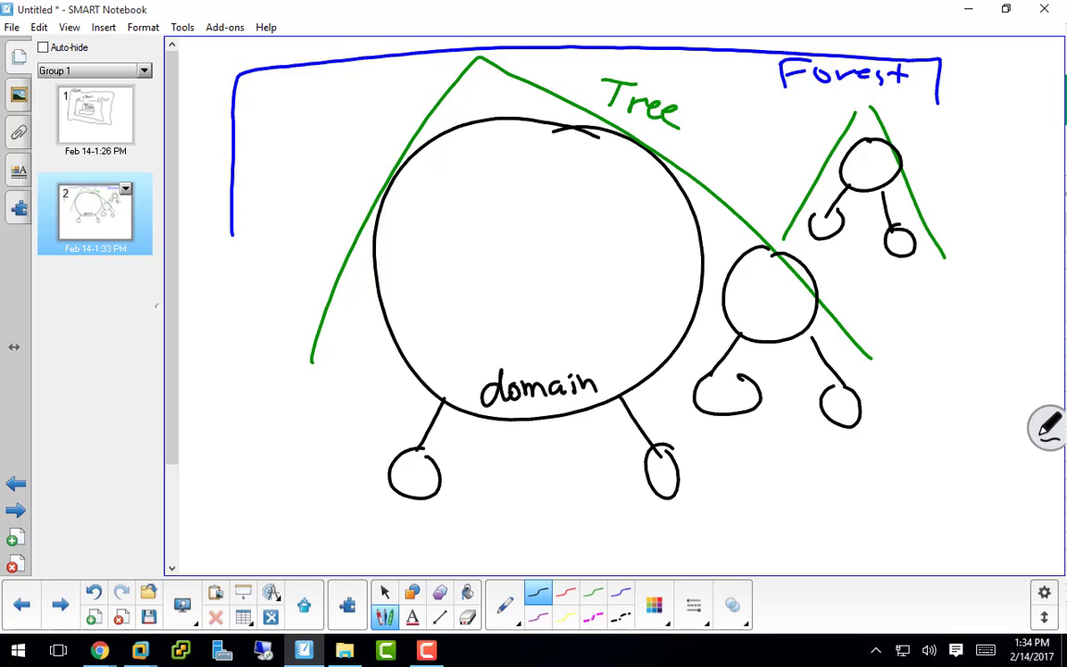
Draw the edge of a neighbouring forest in blue with a small arrow mark beside the existing bracket
click(620, 593)
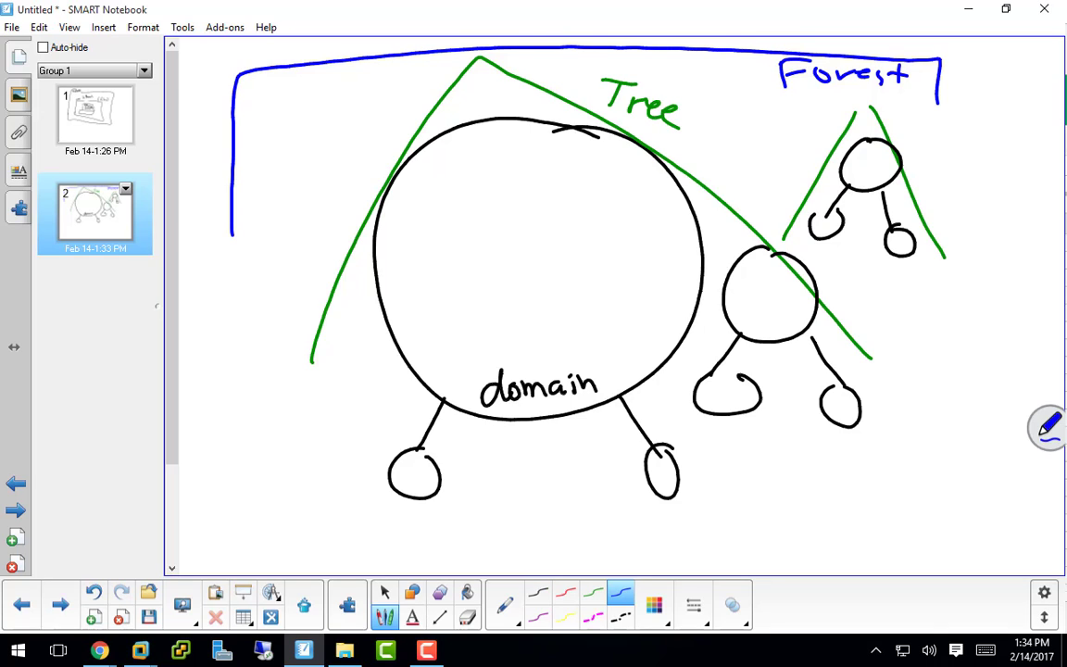
mouse_move(182, 84)
mouse_down()
mouse_move(204, 83)
mouse_move(219, 196)
mouse_up()
drag(202, 145, 180, 149)
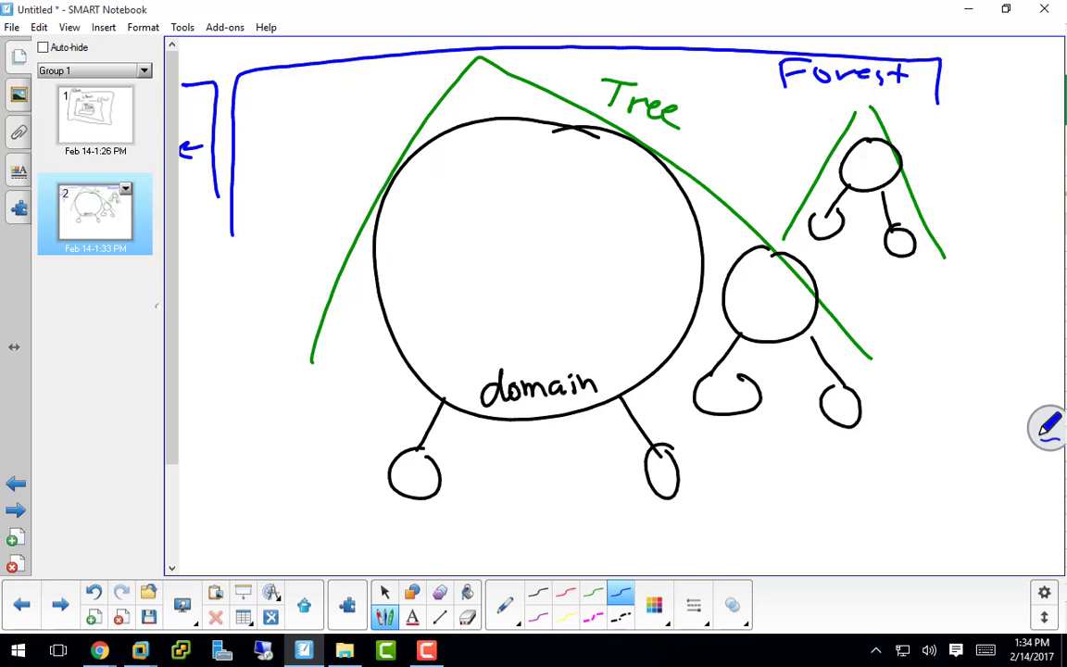
Undo the strokes drawn after the "domain" label and restore the full label
click(94, 593)
click(94, 593)
click(93, 593)
click(94, 593)
click(94, 593)
click(93, 593)
click(94, 592)
click(94, 593)
click(93, 593)
click(93, 593)
click(94, 592)
click(93, 593)
click(94, 593)
click(94, 593)
click(94, 593)
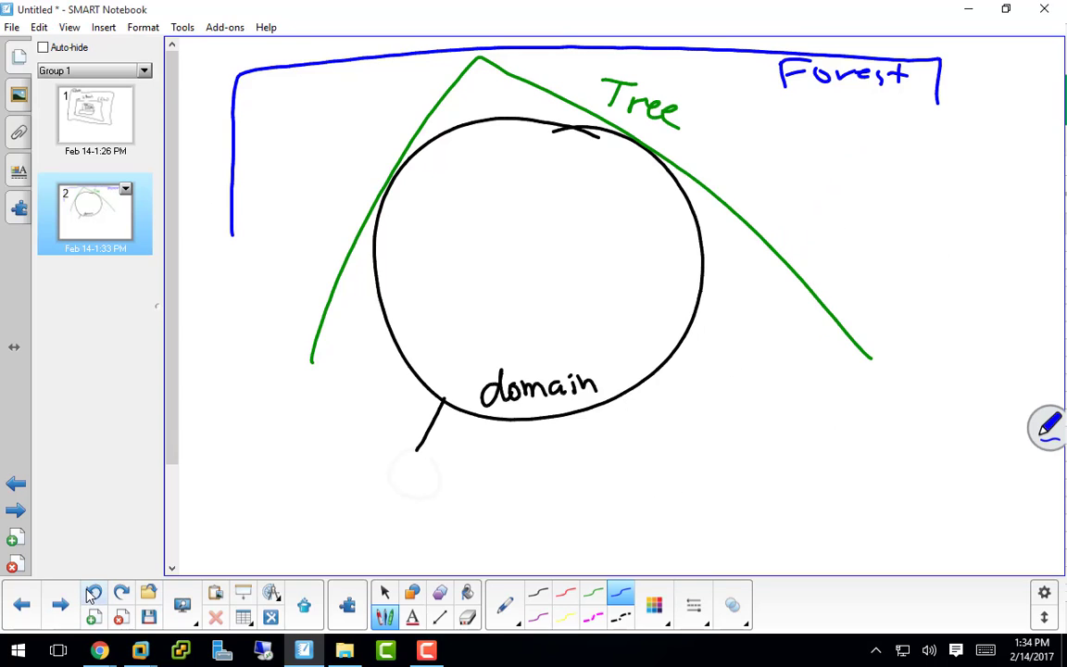
click(94, 593)
click(94, 593)
click(94, 593)
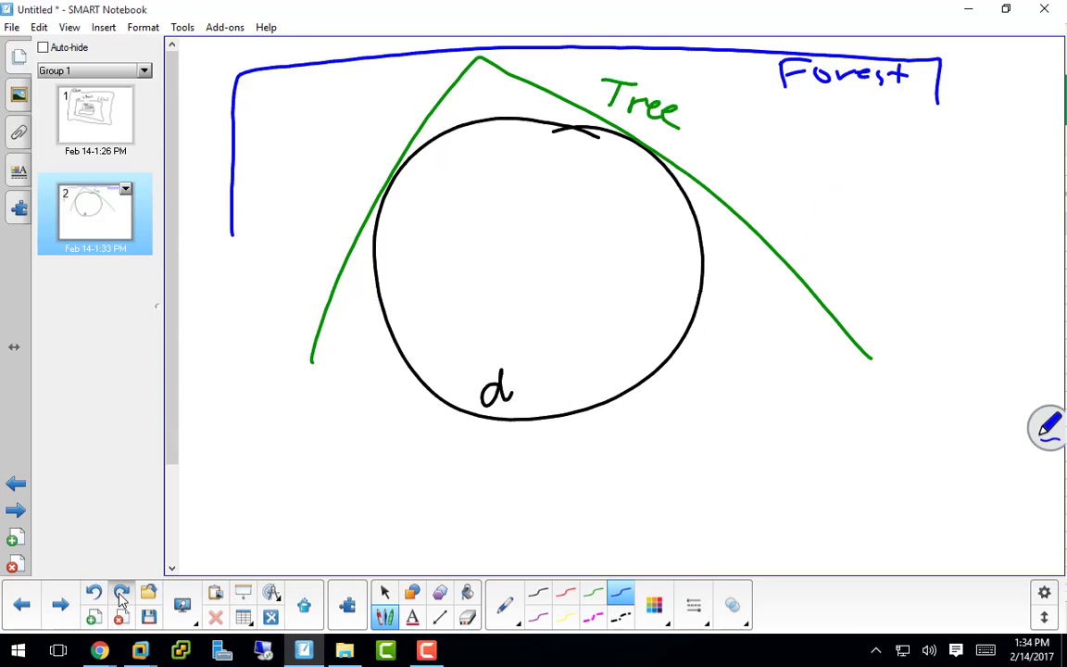
click(122, 593)
click(121, 593)
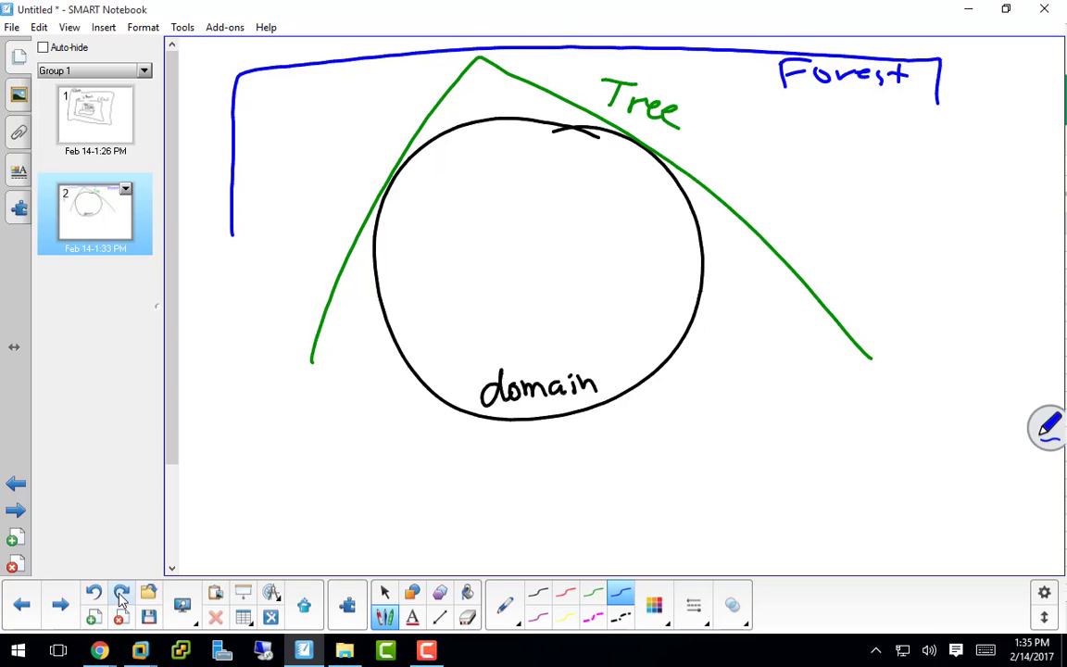
Draw a blue database cylinder inside the domain circle, labelled "D.C." with "db" beside it
drag(475, 211, 482, 223)
drag(401, 229, 409, 283)
mouse_move(482, 222)
mouse_down()
mouse_move(406, 282)
mouse_move(509, 265)
mouse_up()
click(470, 271)
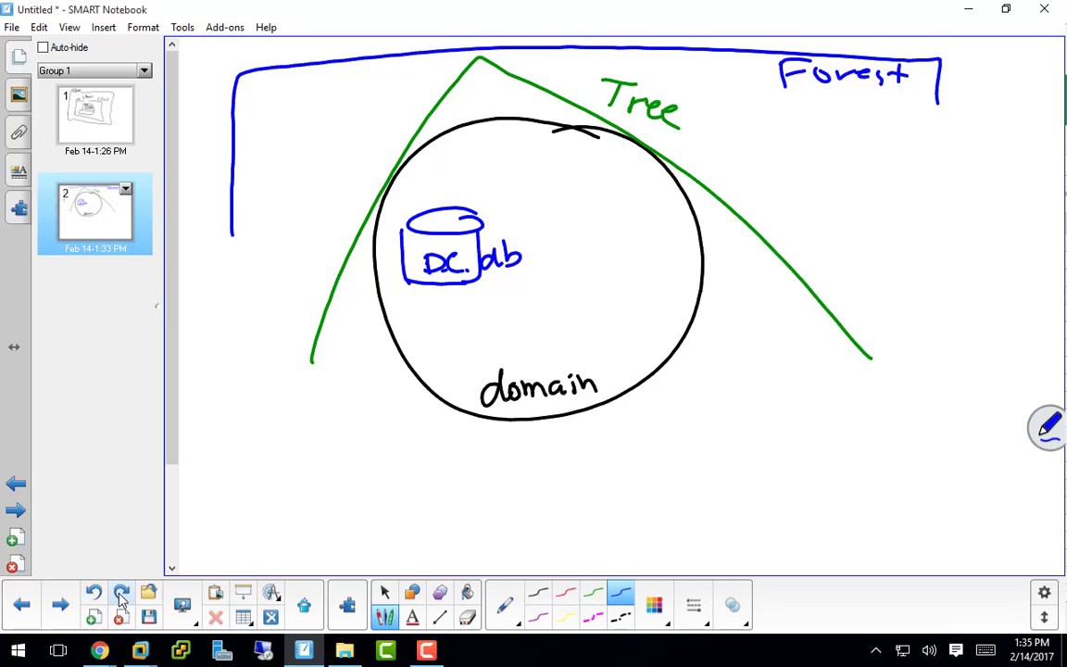
Try a black linked child domain with its own db cylinder, and undo it together with the blue "db" label
click(537, 593)
mouse_move(442, 401)
mouse_down()
mouse_move(412, 427)
mouse_move(375, 524)
mouse_move(380, 443)
mouse_move(375, 474)
mouse_move(412, 455)
mouse_move(408, 471)
mouse_up()
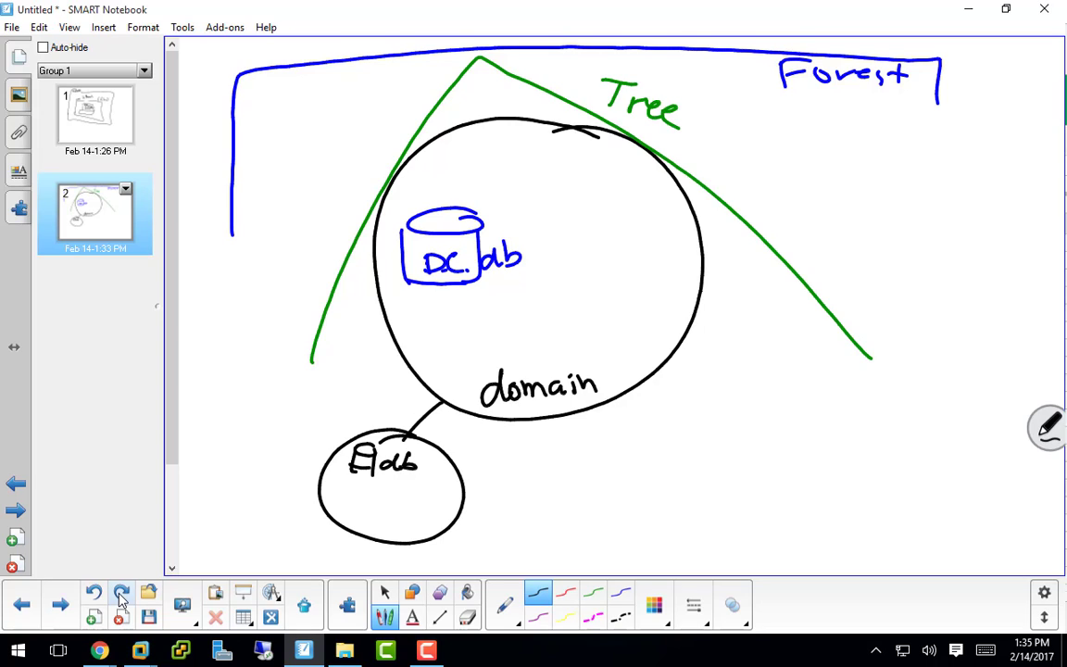
click(94, 592)
click(93, 593)
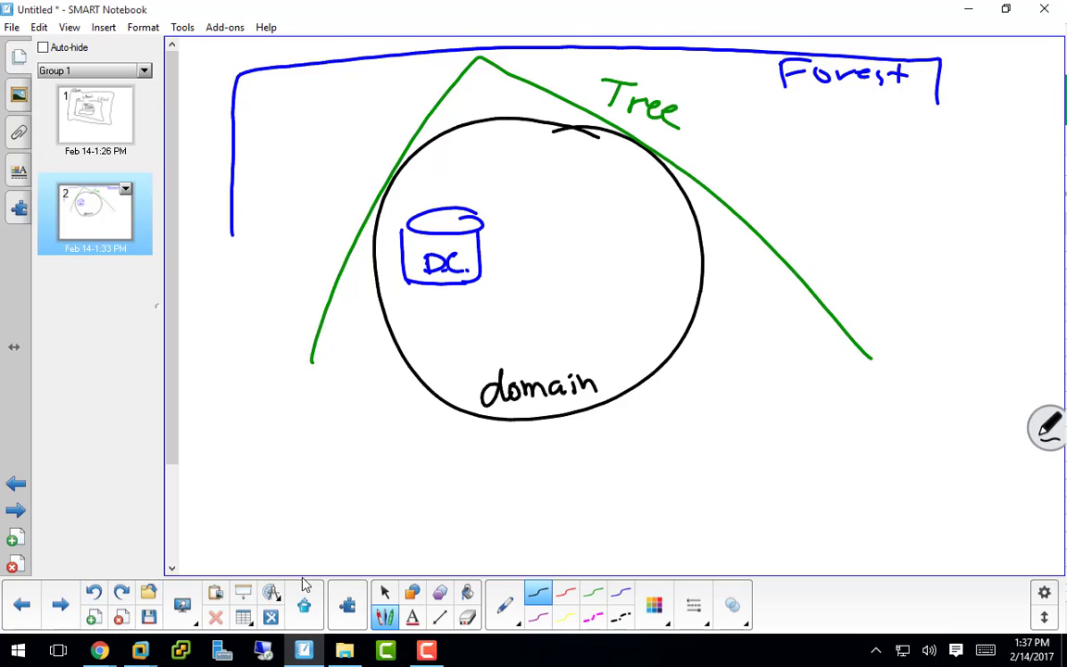
Switch to File Explorer and open Gopa Org Chart.pdf, going through Students, Class Files and Server Administration on DATA (S:)
click(344, 650)
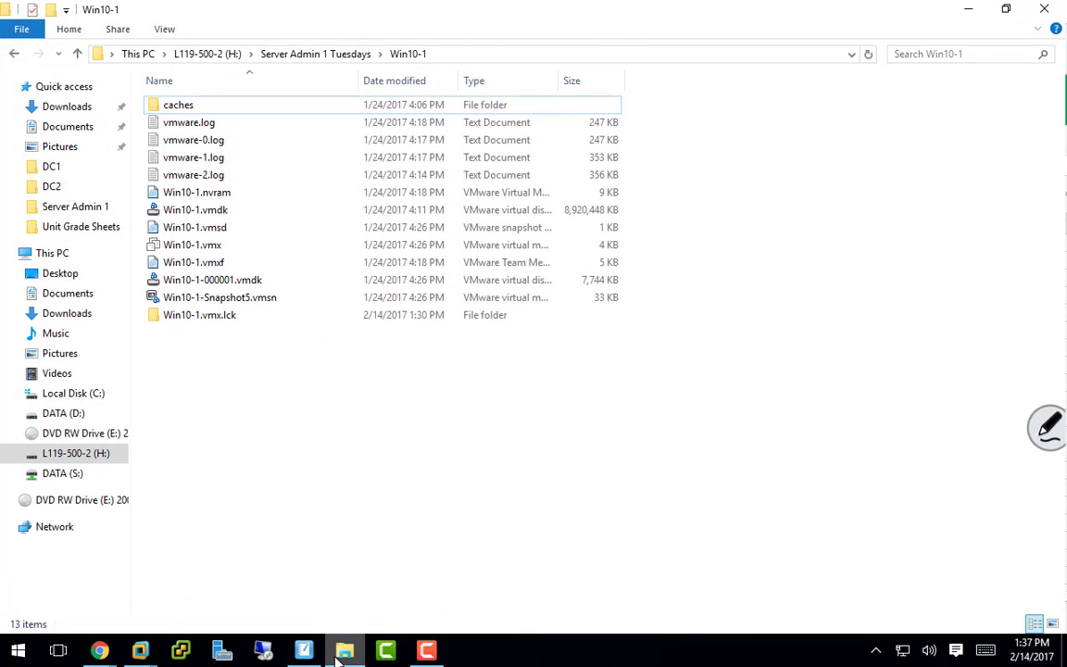
click(73, 479)
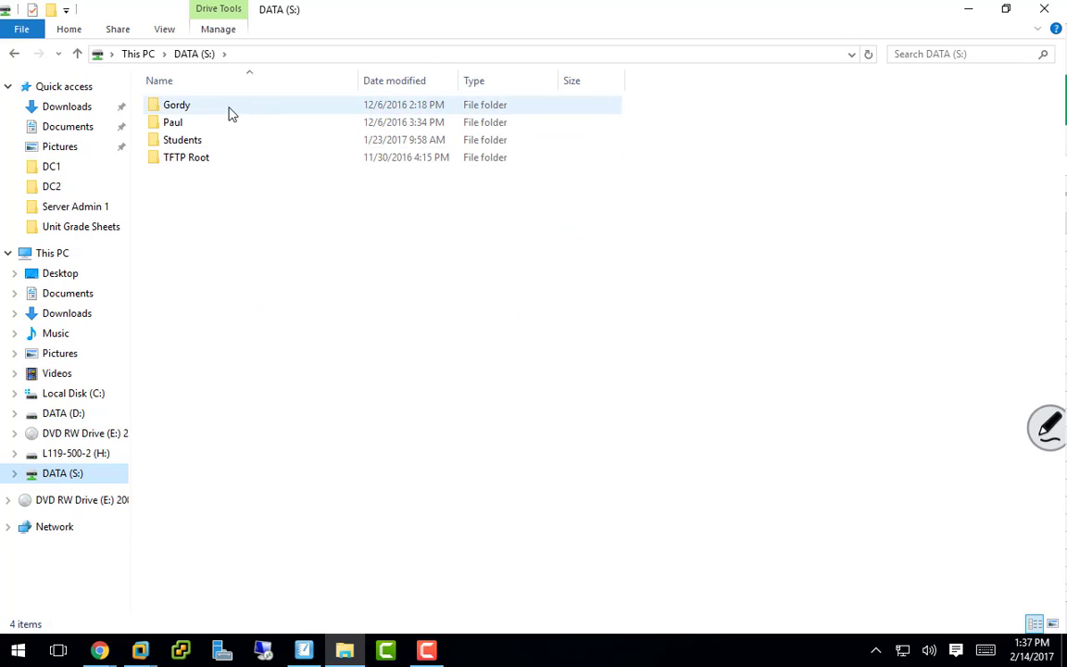
double_click(194, 147)
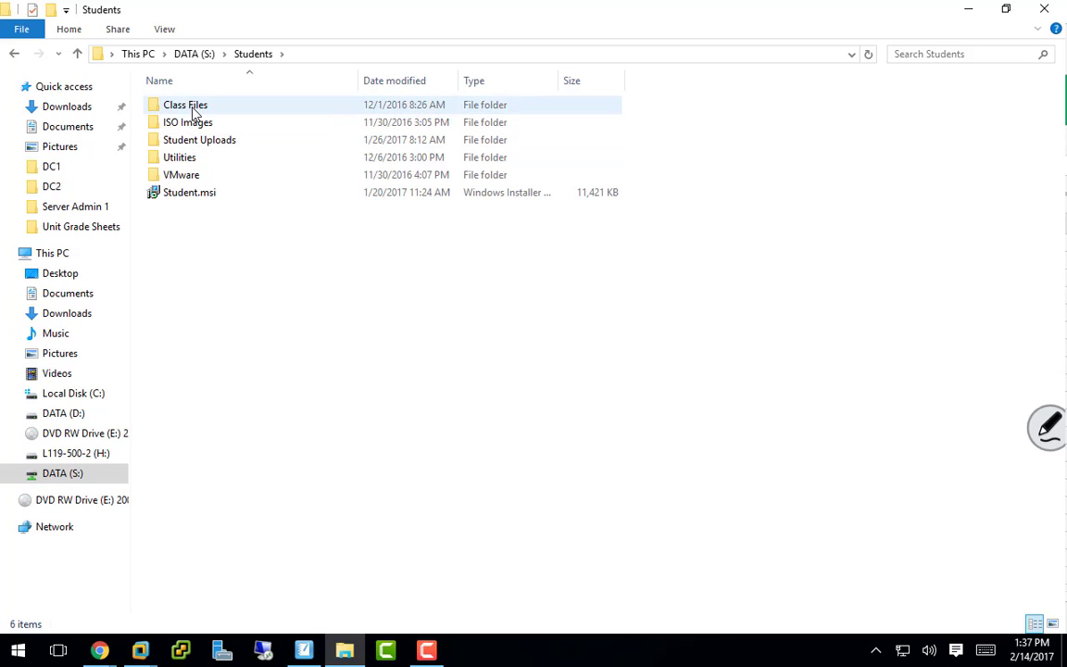
double_click(195, 109)
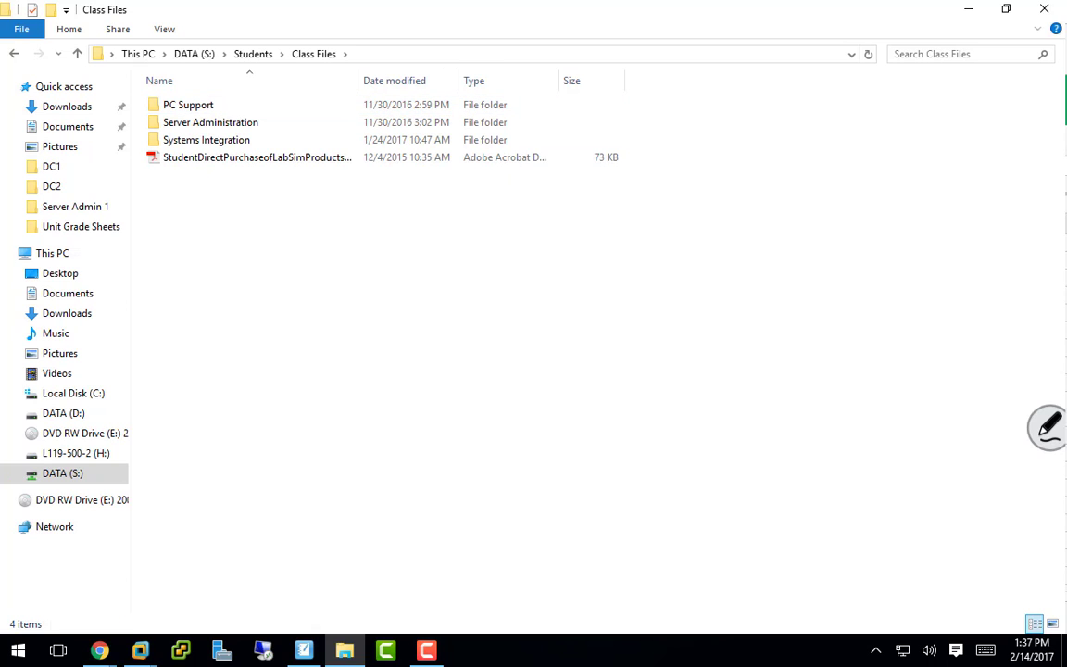
key(F10)
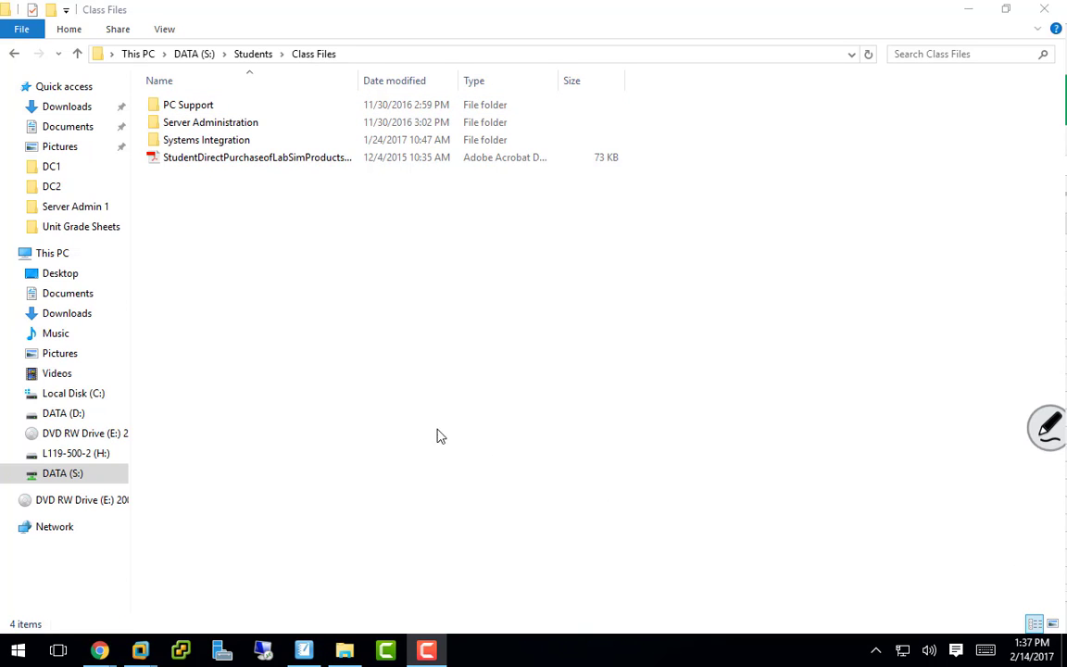
double_click(205, 126)
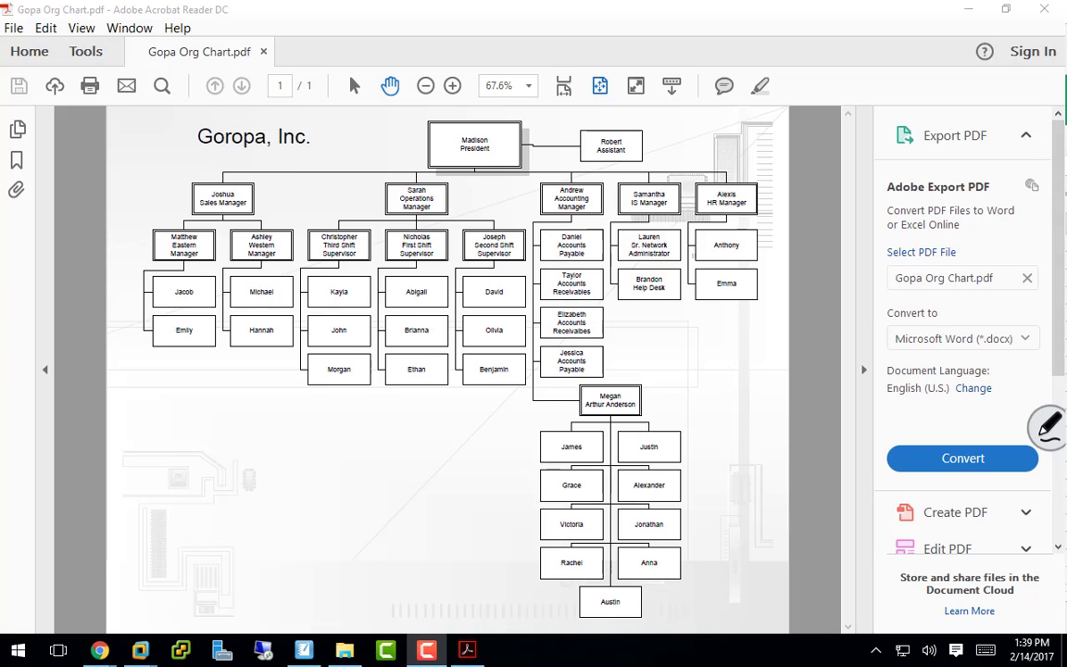
Cross out the Arthur Anderson group on the org chart with freehand black strokes
mouse_move(728, 353)
mouse_down()
mouse_move(504, 445)
mouse_move(477, 533)
mouse_up()
drag(501, 441, 674, 506)
drag(663, 375, 598, 555)
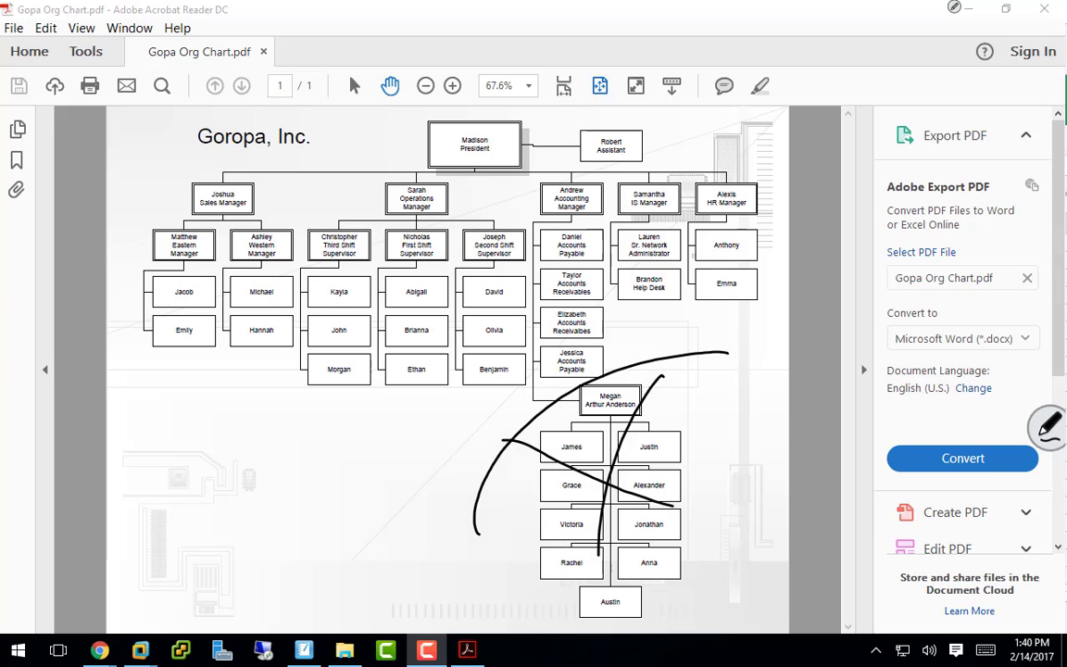
Switch back to SMART Notebook and write "root" inside the domain circle with a branch to "Sales"
click(304, 651)
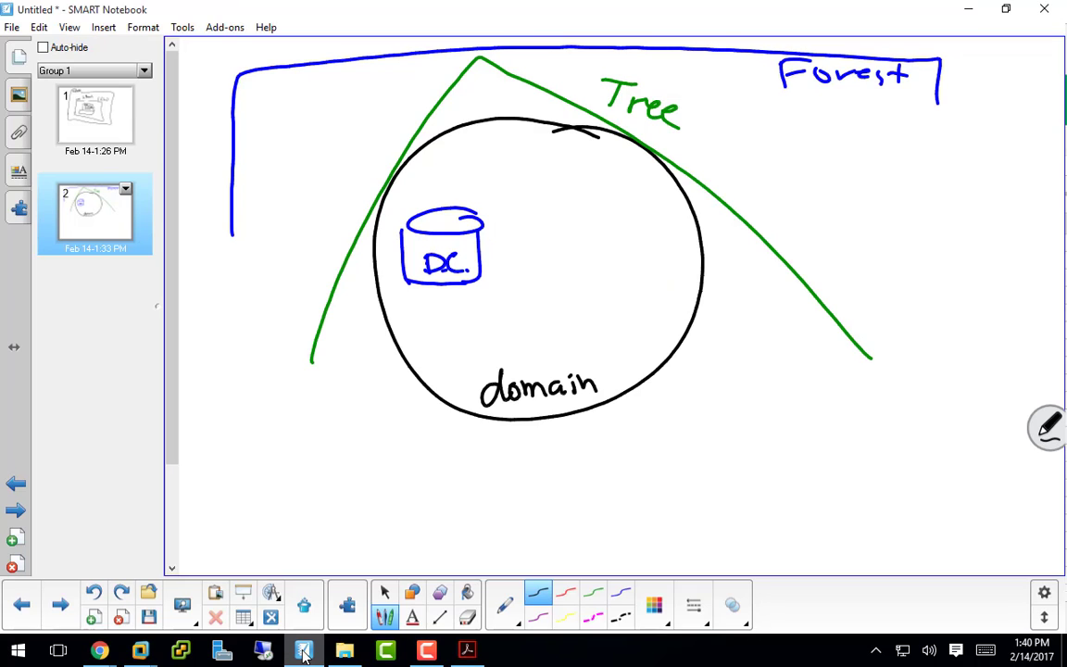
mouse_move(494, 162)
mouse_down()
mouse_move(505, 146)
mouse_move(560, 159)
mouse_up()
drag(548, 136, 579, 134)
mouse_move(523, 167)
mouse_down()
mouse_move(536, 196)
mouse_move(557, 196)
mouse_up()
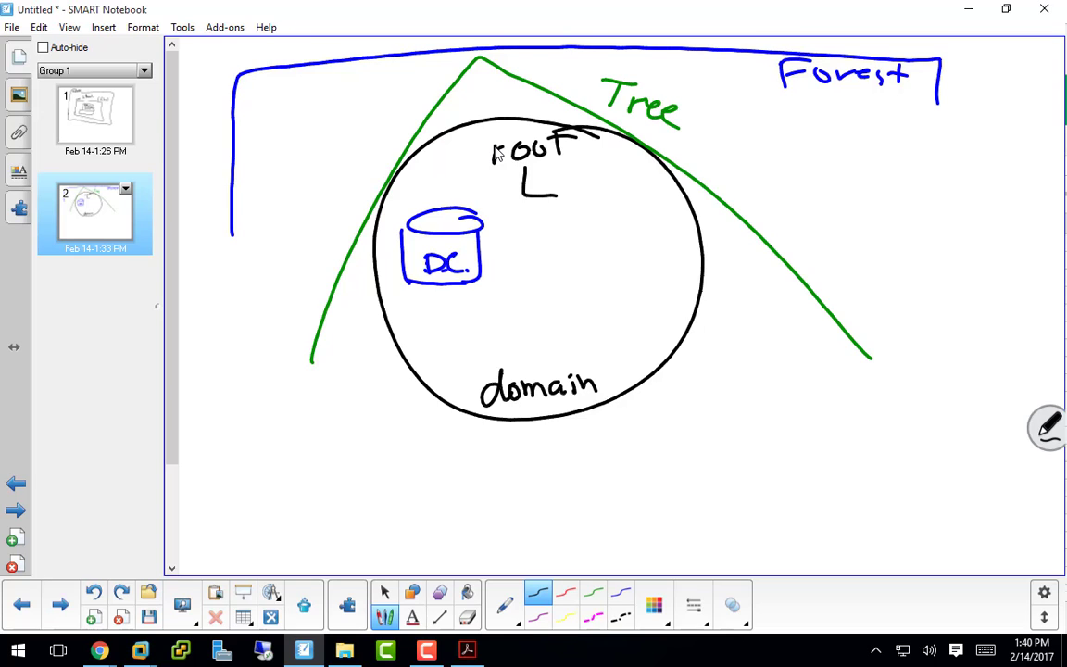
mouse_move(584, 184)
mouse_down()
mouse_move(565, 198)
mouse_move(616, 198)
mouse_up()
drag(619, 192, 633, 198)
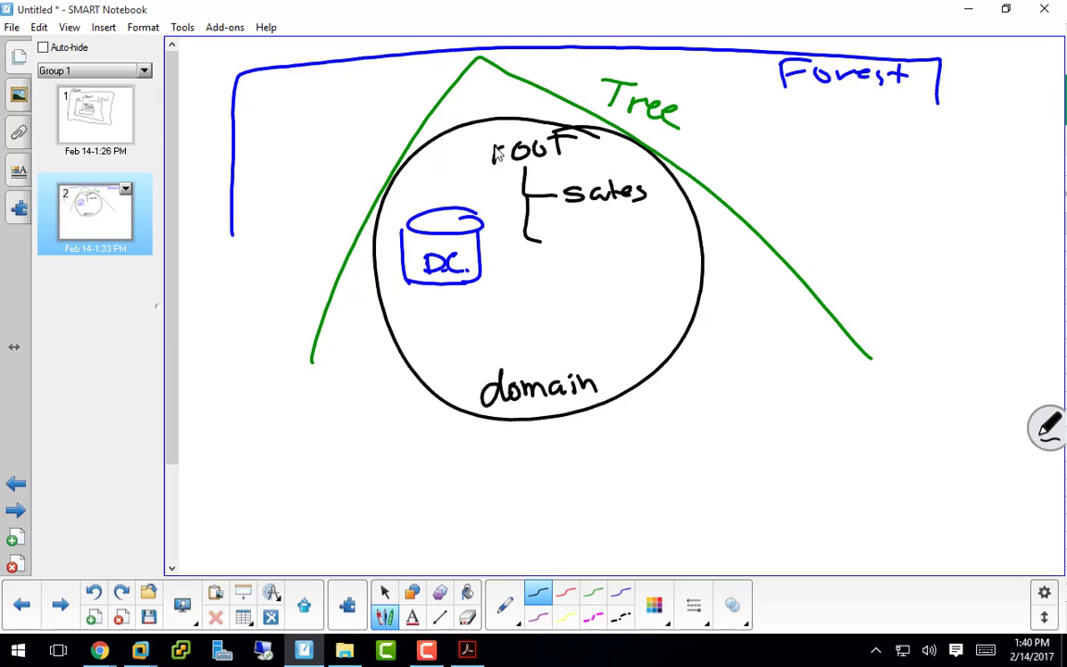
Extend the root hierarchy with branches labelled "ops" and "Acct" below Sales
mouse_move(567, 234)
mouse_down()
mouse_move(576, 254)
mouse_move(596, 247)
mouse_up()
drag(524, 238, 546, 291)
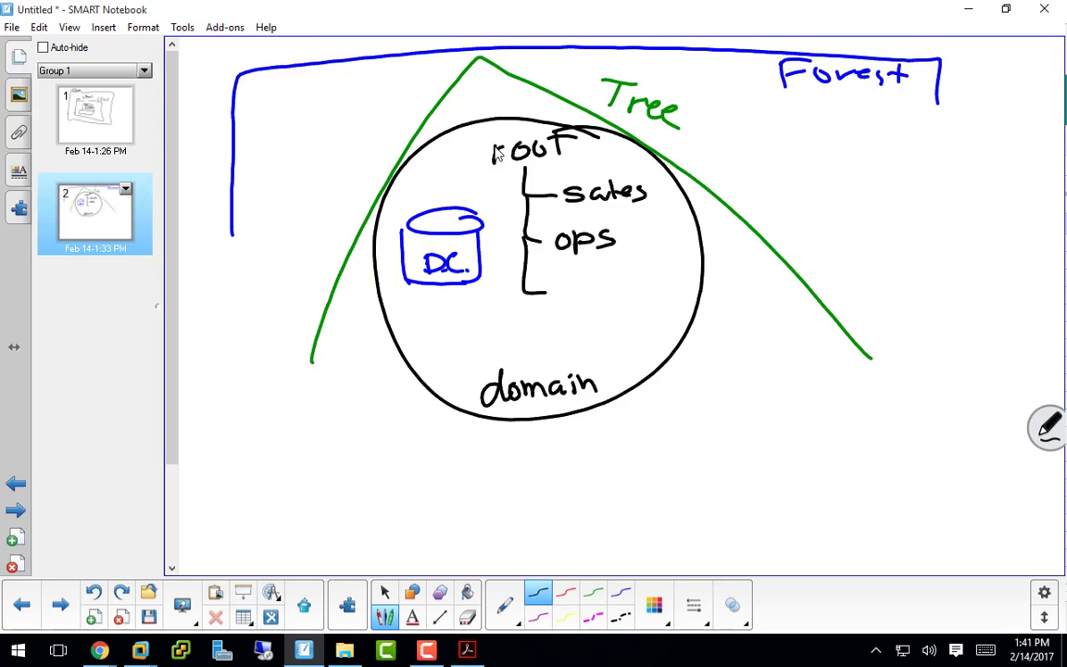
mouse_move(560, 301)
mouse_down()
mouse_move(569, 274)
mouse_move(582, 298)
mouse_move(635, 289)
mouse_up()
drag(525, 295, 551, 324)
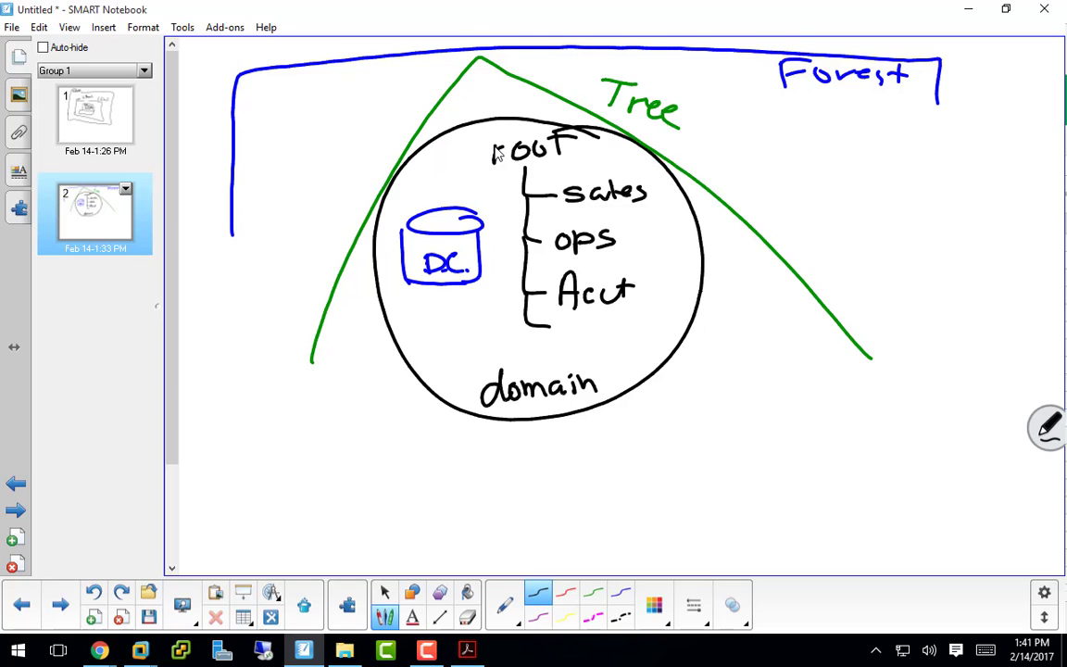
Complete the root hierarchy with branches labelled "IT" and "HR" below Acct
drag(558, 315, 571, 337)
drag(578, 314, 600, 312)
mouse_move(594, 315)
mouse_down()
mouse_move(594, 339)
mouse_move(610, 312)
mouse_up()
drag(526, 320, 564, 364)
mouse_move(578, 341)
mouse_down()
mouse_move(578, 363)
mouse_move(578, 352)
mouse_up()
mouse_move(586, 341)
mouse_down()
mouse_move(587, 363)
mouse_move(607, 364)
mouse_up()
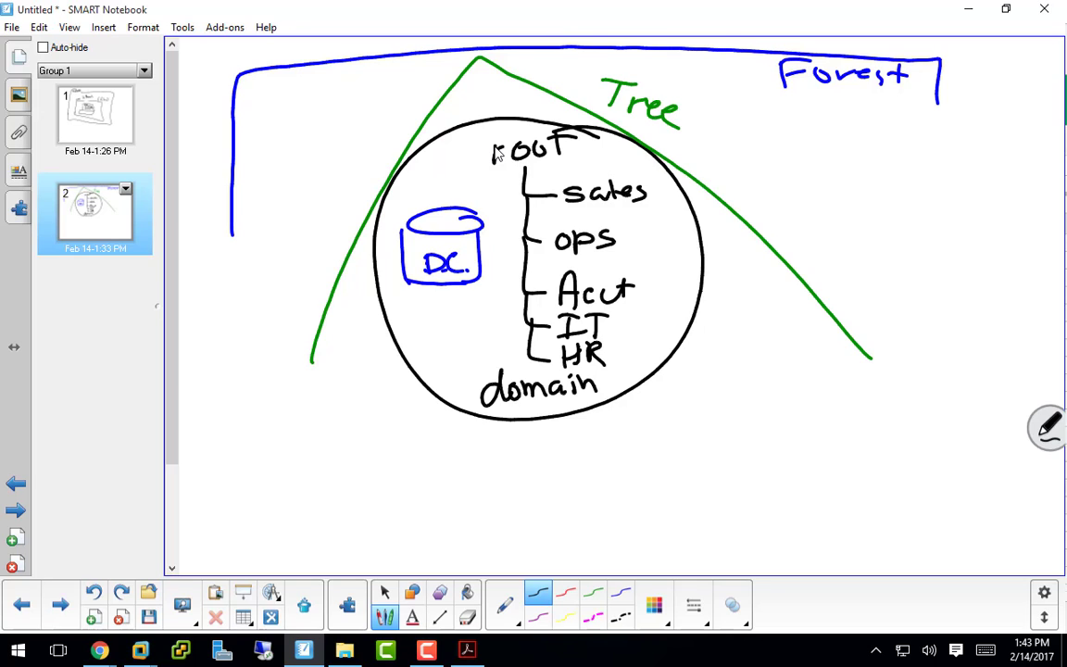
Write "Exec" in black outside the green tree, below the Forest label
click(834, 195)
mouse_move(832, 172)
mouse_down()
mouse_move(832, 211)
mouse_move(863, 169)
mouse_up()
mouse_move(840, 193)
mouse_down()
mouse_move(864, 186)
mouse_move(873, 198)
mouse_up()
click(886, 184)
mouse_move(863, 199)
mouse_down()
mouse_move(888, 191)
mouse_move(885, 201)
mouse_up()
mouse_move(893, 190)
mouse_down()
mouse_move(906, 185)
mouse_move(910, 200)
mouse_up()
drag(926, 180, 929, 199)
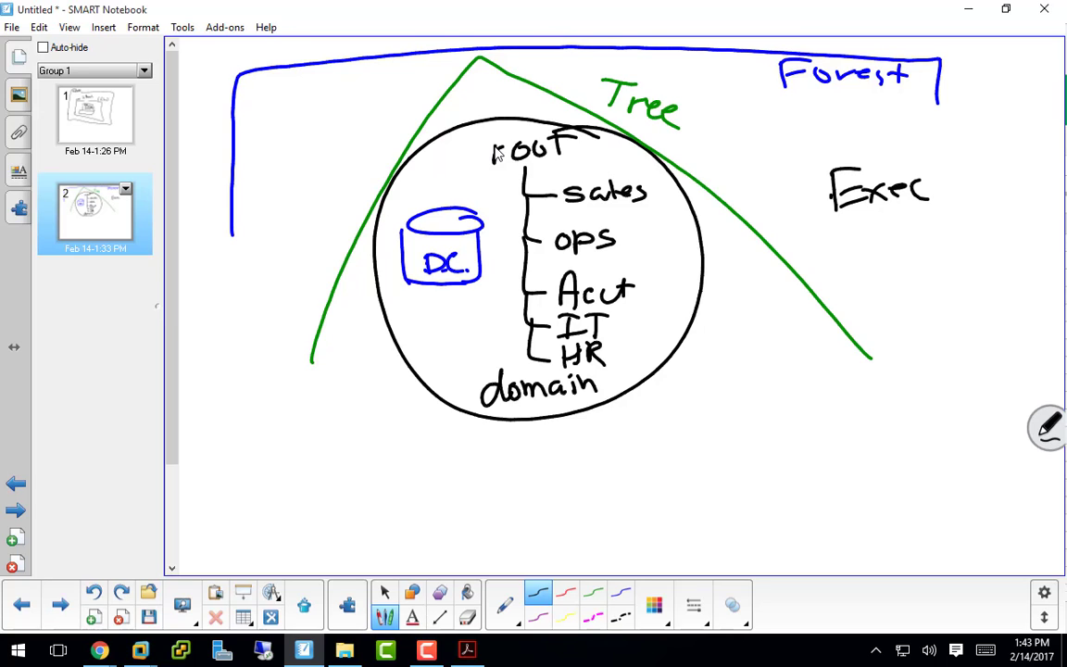
Draw two branches under Exec and label them "Sales" and "IT"
mouse_move(882, 220)
mouse_down()
mouse_move(917, 263)
mouse_move(982, 261)
mouse_up()
drag(996, 245, 989, 262)
mouse_move(884, 270)
mouse_down()
mouse_move(917, 311)
mouse_move(940, 314)
mouse_up()
drag(929, 294, 945, 292)
drag(928, 315, 961, 313)
drag(946, 291, 972, 289)
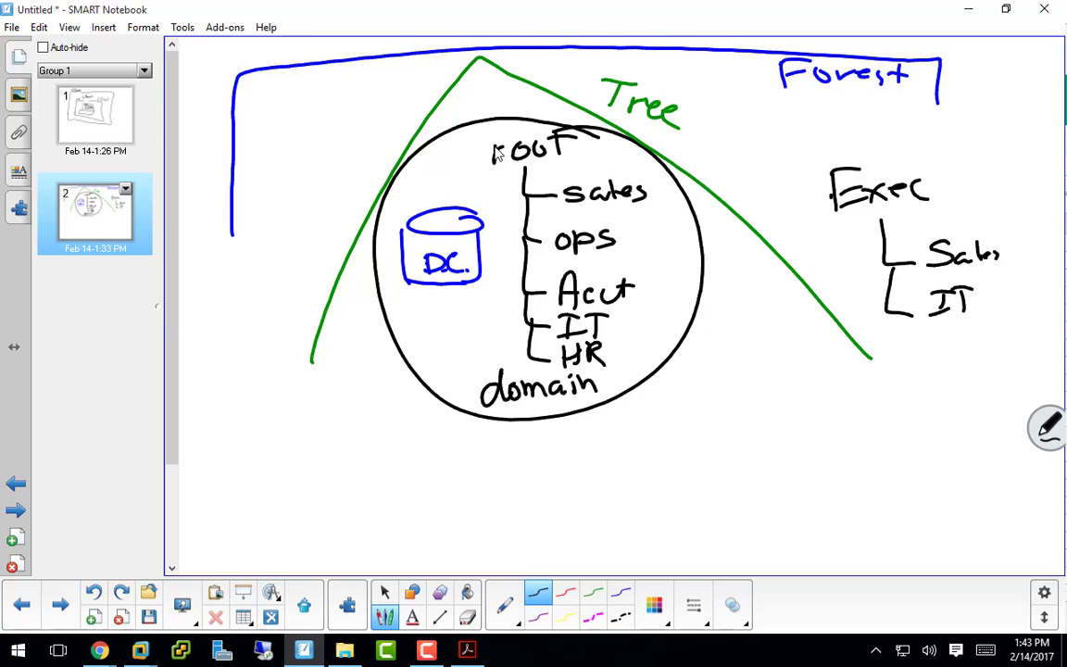
Start a second hierarchy in black below the Exec one, with a trunk line and a first branch labelled "Exec"
mouse_move(772, 326)
mouse_down()
mouse_move(772, 371)
mouse_move(833, 380)
mouse_move(852, 357)
mouse_up()
drag(833, 371, 848, 379)
drag(854, 369, 868, 381)
mouse_move(868, 368)
mouse_down()
mouse_move(854, 380)
mouse_move(921, 381)
mouse_up()
Extend the second hierarchy downward with branches labelled "IT" and "Sales"
drag(771, 375, 815, 424)
mouse_move(845, 412)
mouse_down()
mouse_move(845, 428)
mouse_move(850, 412)
mouse_up()
drag(831, 429, 868, 431)
drag(854, 414, 884, 412)
mouse_move(775, 424)
mouse_down()
mouse_move(765, 469)
mouse_move(797, 472)
mouse_up()
drag(819, 458, 820, 460)
mouse_move(837, 456)
mouse_down()
mouse_move(828, 479)
mouse_move(858, 479)
mouse_up()
mouse_move(864, 456)
mouse_down()
mouse_move(864, 480)
mouse_move(889, 480)
mouse_up()
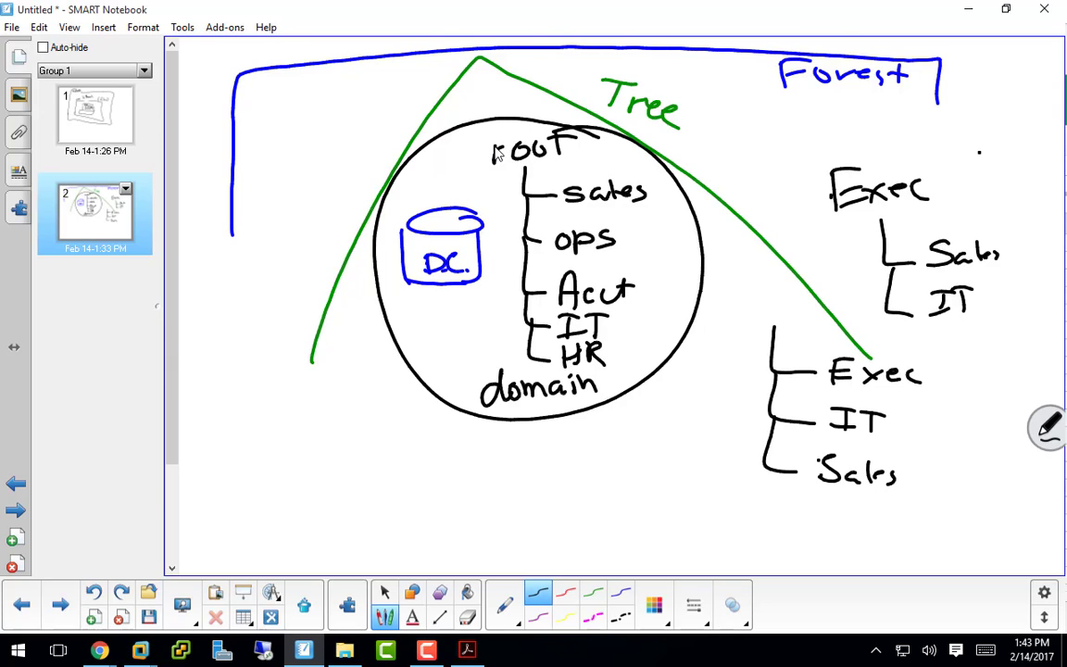
Write "A" beside the upper Exec label and a small circled mark beside IT in the lower hierarchy
drag(975, 167, 990, 155)
mouse_move(926, 405)
mouse_down()
mouse_move(922, 424)
mouse_move(933, 413)
mouse_up()
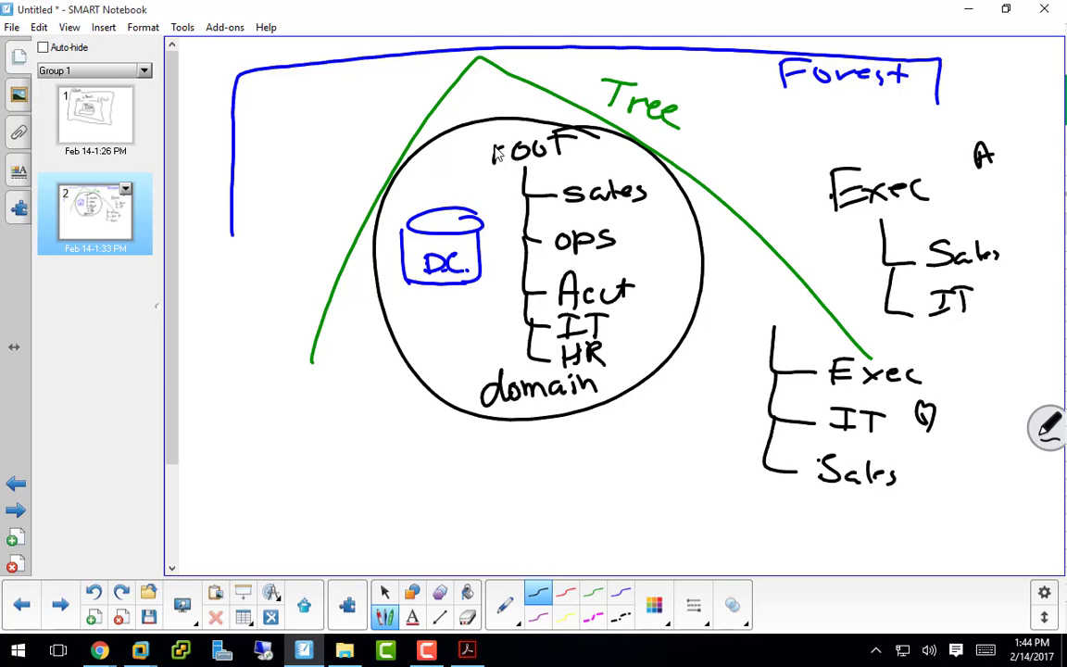
mouse_move(917, 381)
mouse_down()
mouse_move(954, 431)
mouse_move(913, 384)
mouse_up()
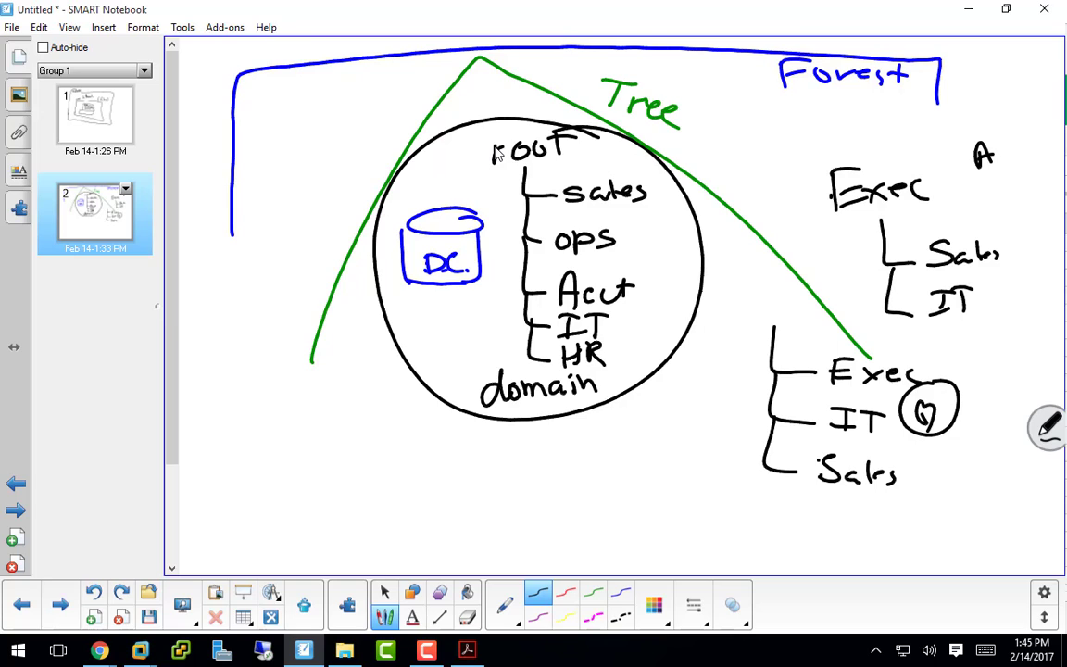
Mark both Exec labels, add an arrow beneath the upper one, and draw a box around the whole lower hierarchy
mouse_move(789, 188)
mouse_down()
mouse_move(802, 186)
mouse_move(805, 207)
mouse_up()
drag(828, 338, 816, 375)
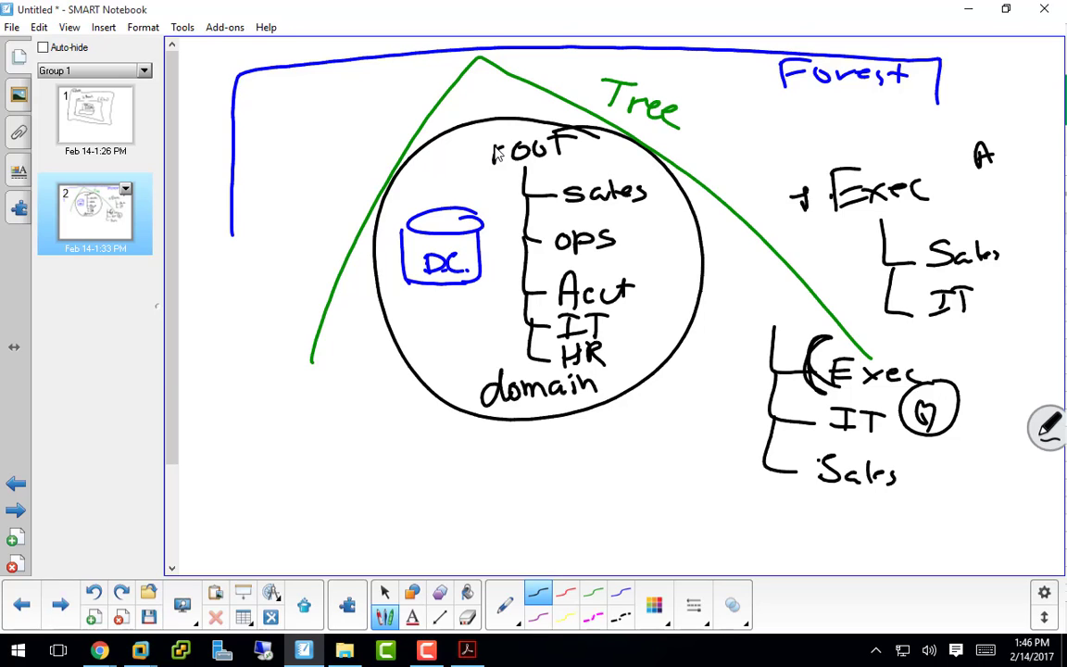
drag(846, 213, 870, 258)
mouse_move(986, 341)
mouse_down()
mouse_move(787, 308)
mouse_move(736, 435)
mouse_move(926, 530)
mouse_move(987, 345)
mouse_up()
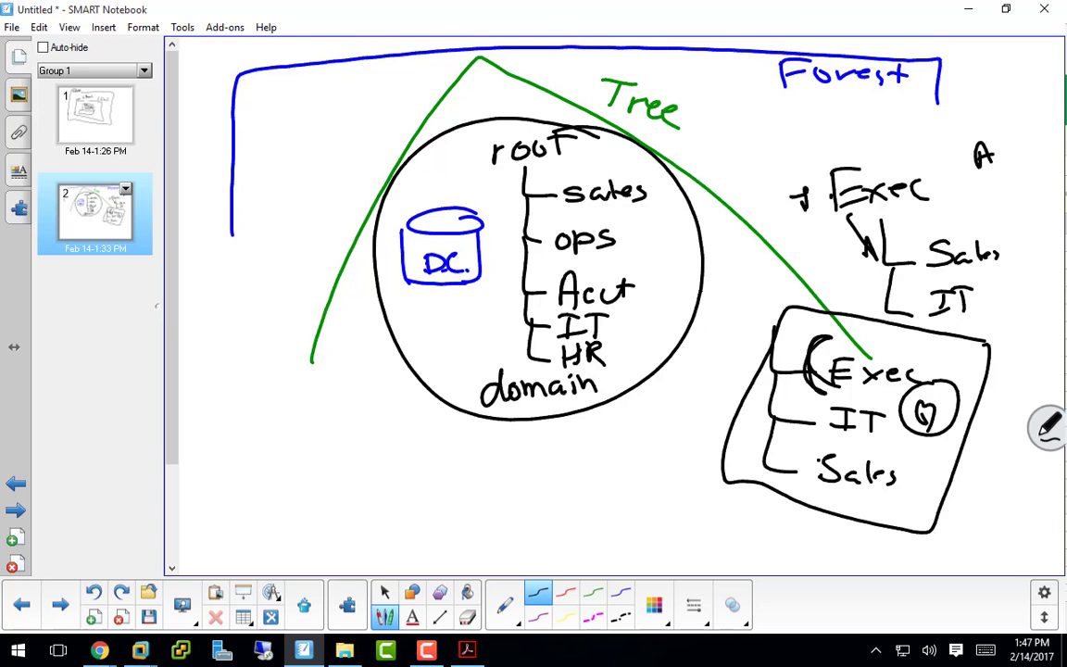
Minimize the whiteboard and org chart, switch to VMware Workstation, and close its Win10-1 and Home pages
key(F9)
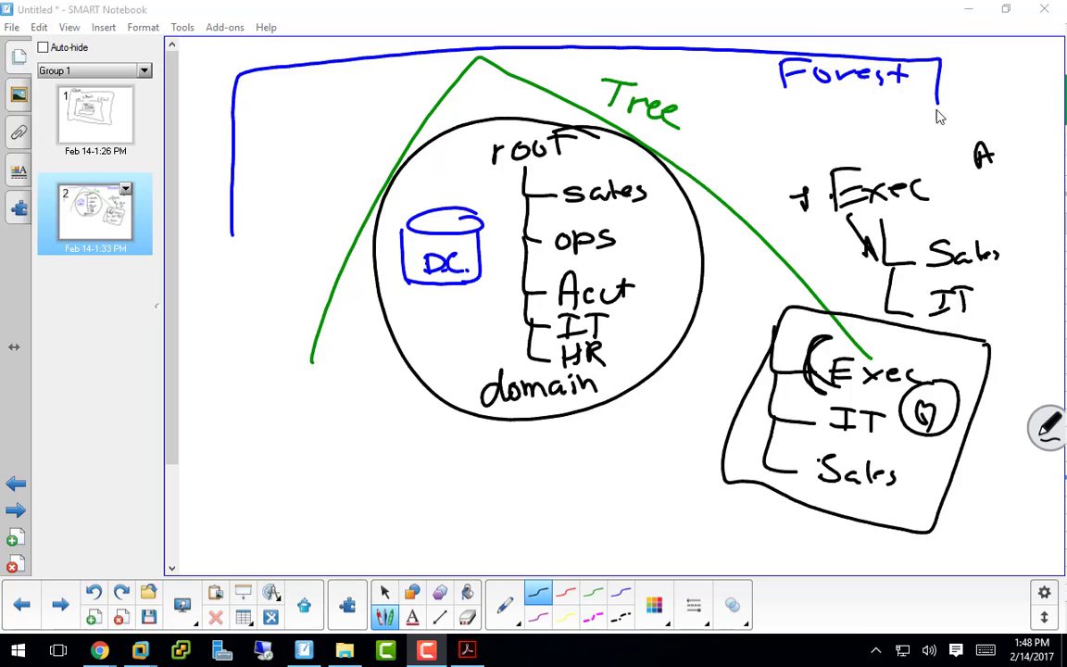
click(968, 10)
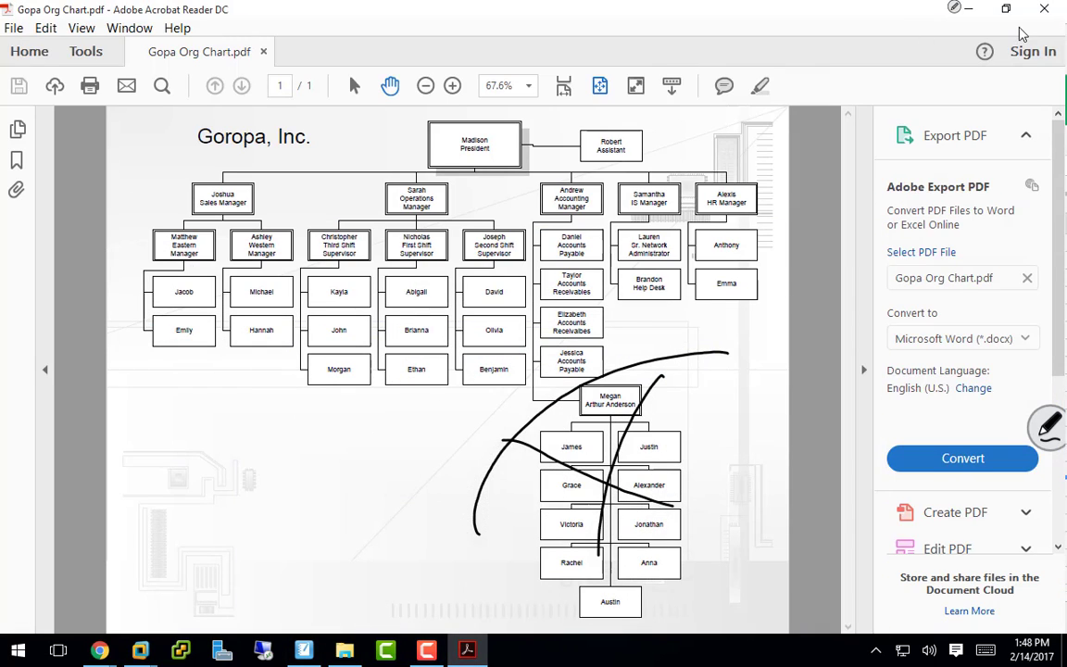
click(968, 9)
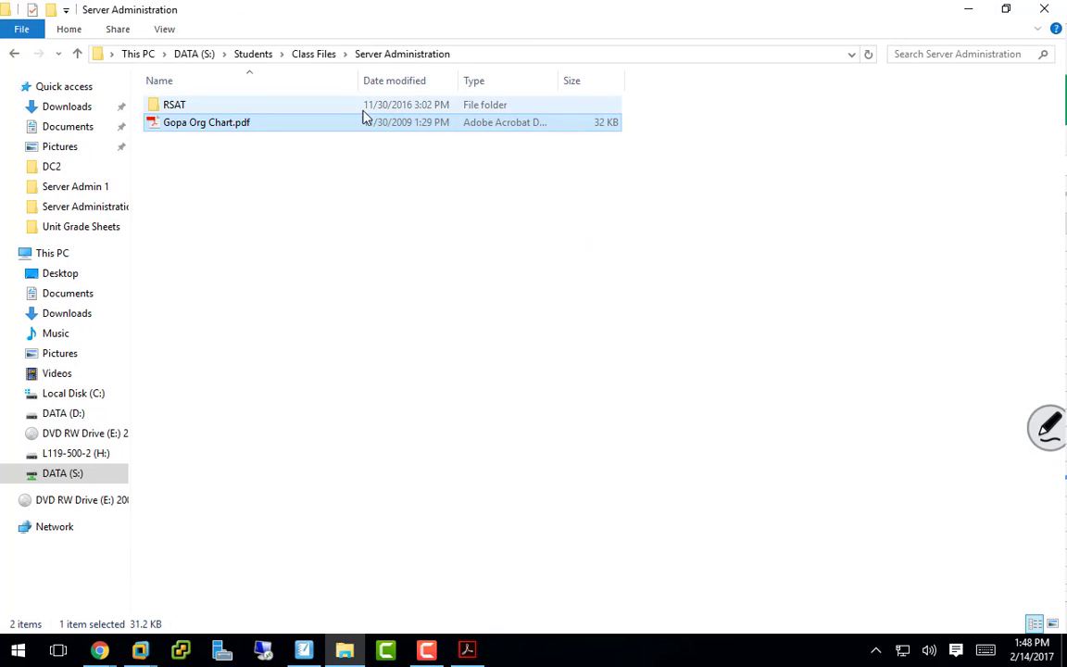
click(140, 650)
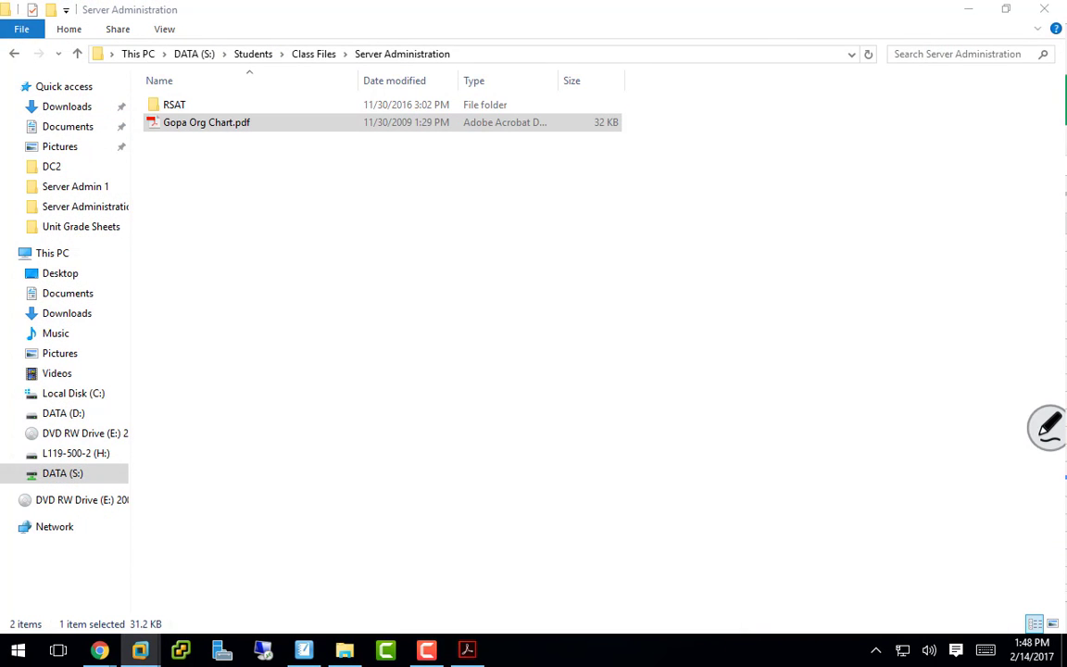
click(140, 650)
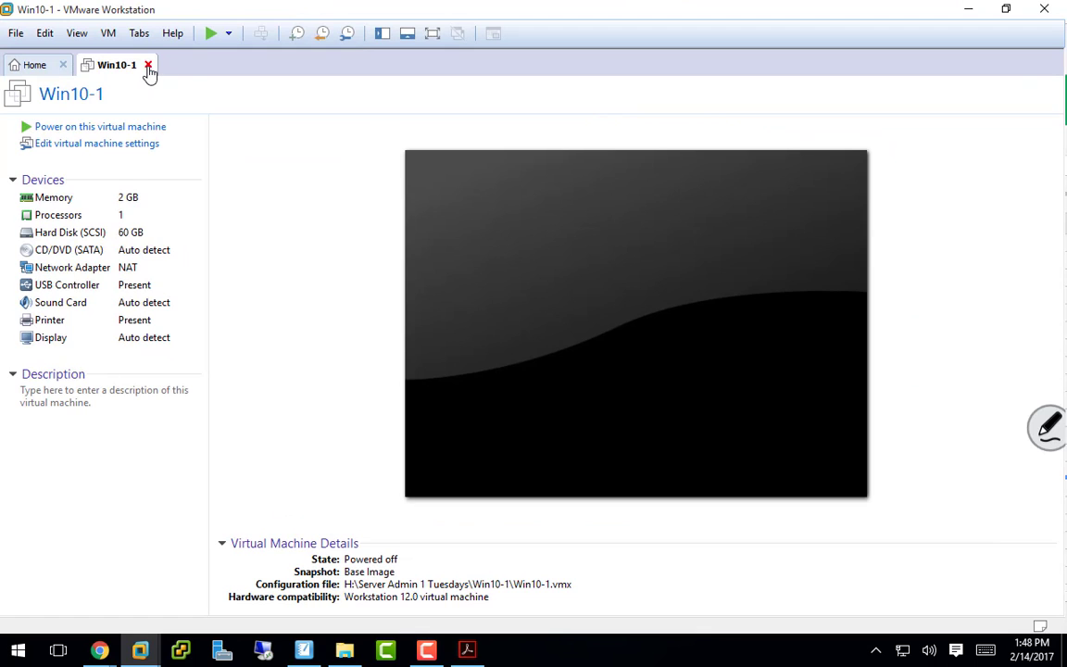
click(148, 65)
click(63, 65)
Open the DC1.vmx virtual machine from the DC1 folder in the Server Admin 1 Tuesdays directory
click(17, 34)
click(44, 93)
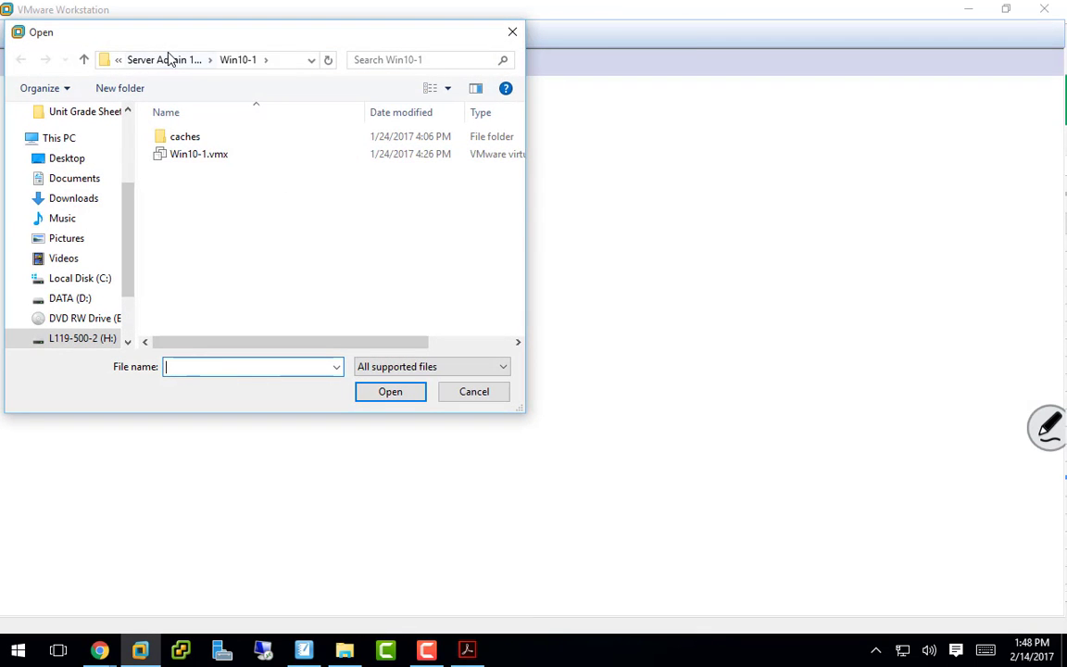
click(170, 59)
double_click(181, 189)
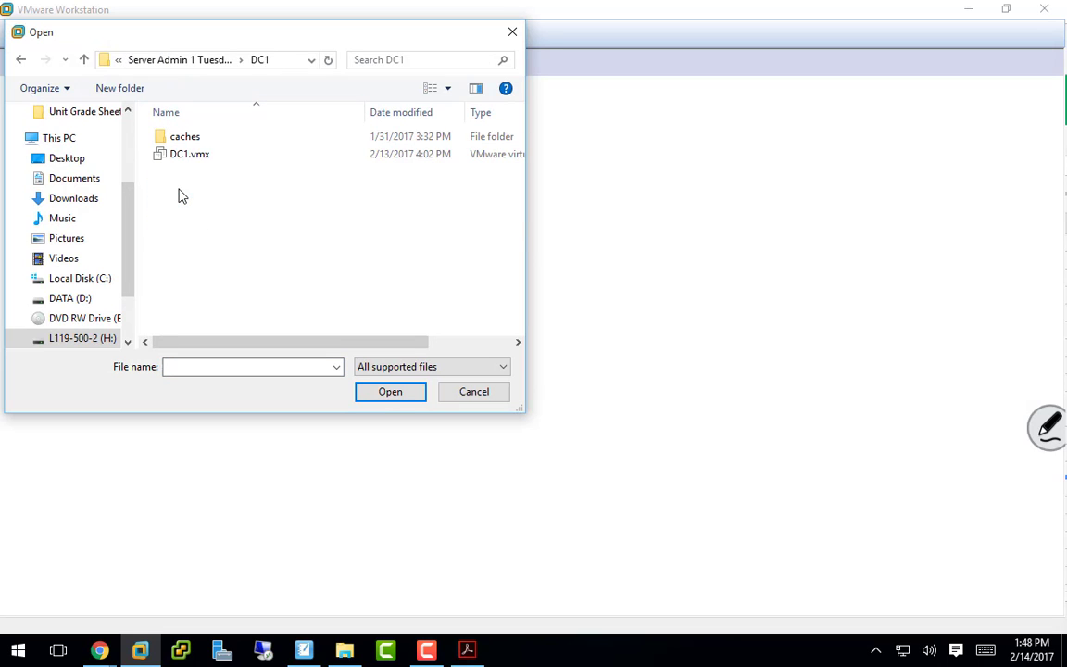
double_click(180, 157)
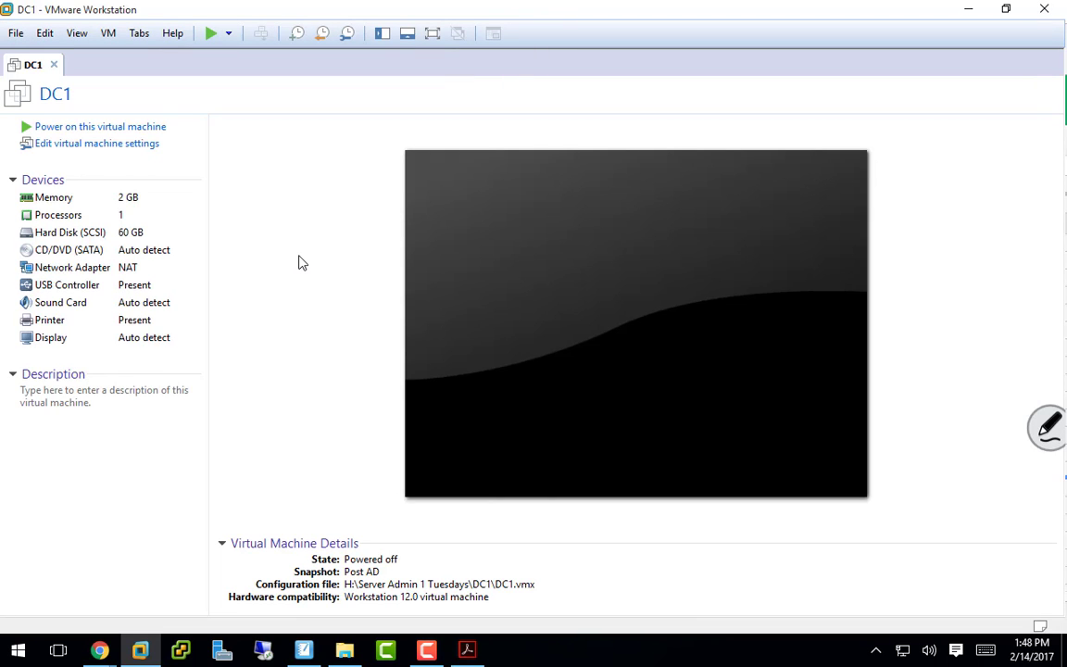
Power on the DC1 virtual machine, dismiss the virtual printing notice, and return input control to the host
click(144, 132)
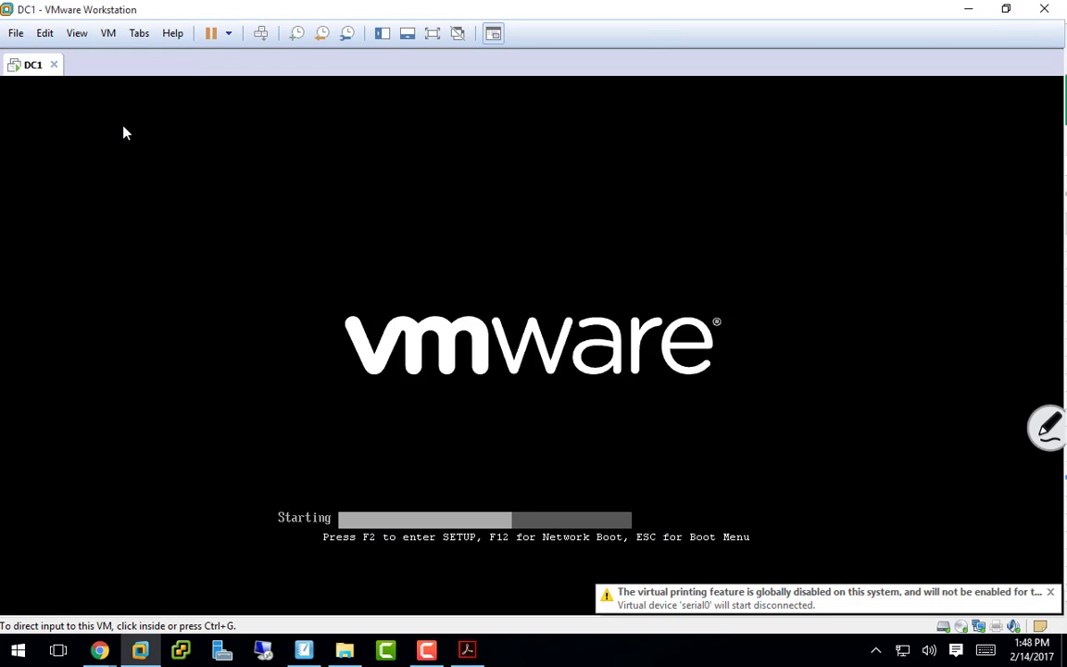
click(1051, 591)
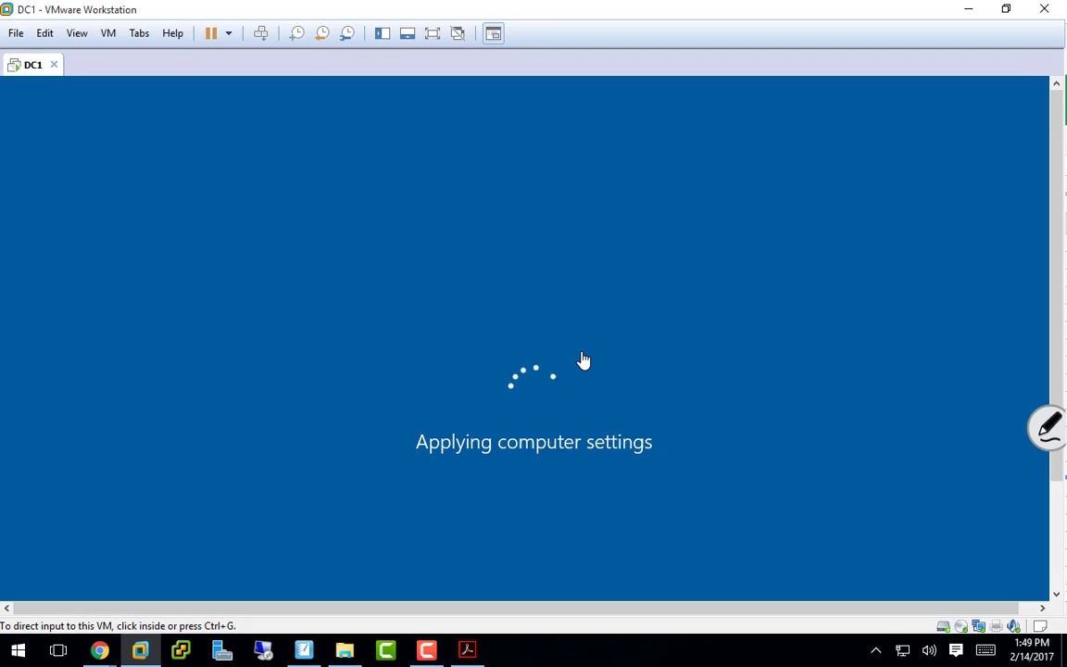
click(512, 441)
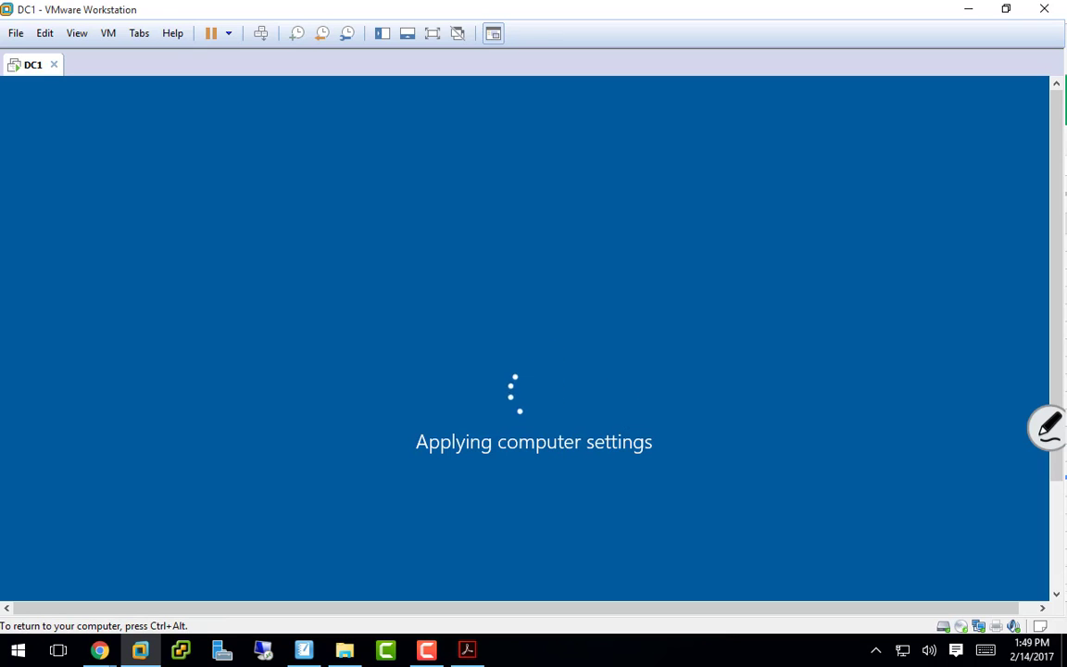
key(ctrl+alt)
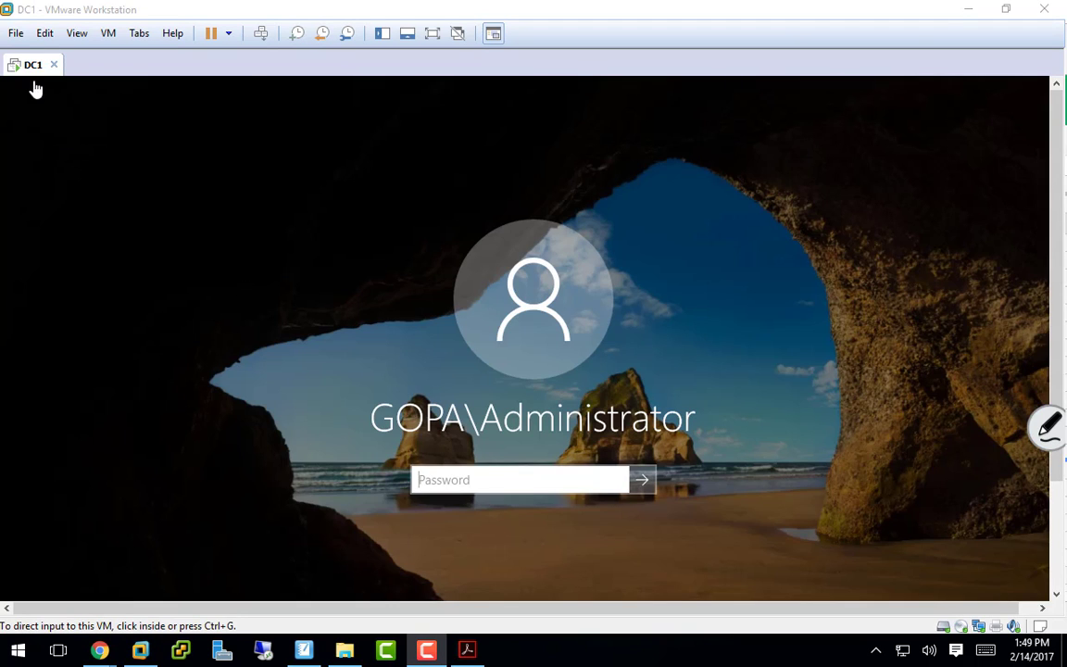
Open DC2.vmx from the DC2 folder and power on the DC2 virtual machine
click(16, 32)
click(34, 90)
click(171, 61)
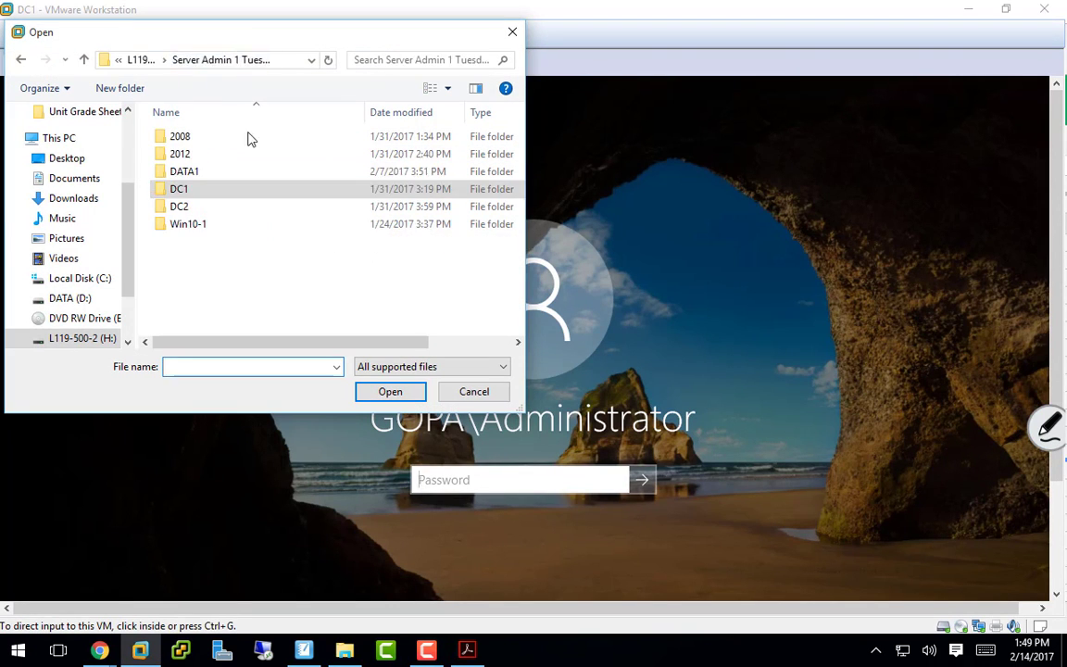
double_click(183, 208)
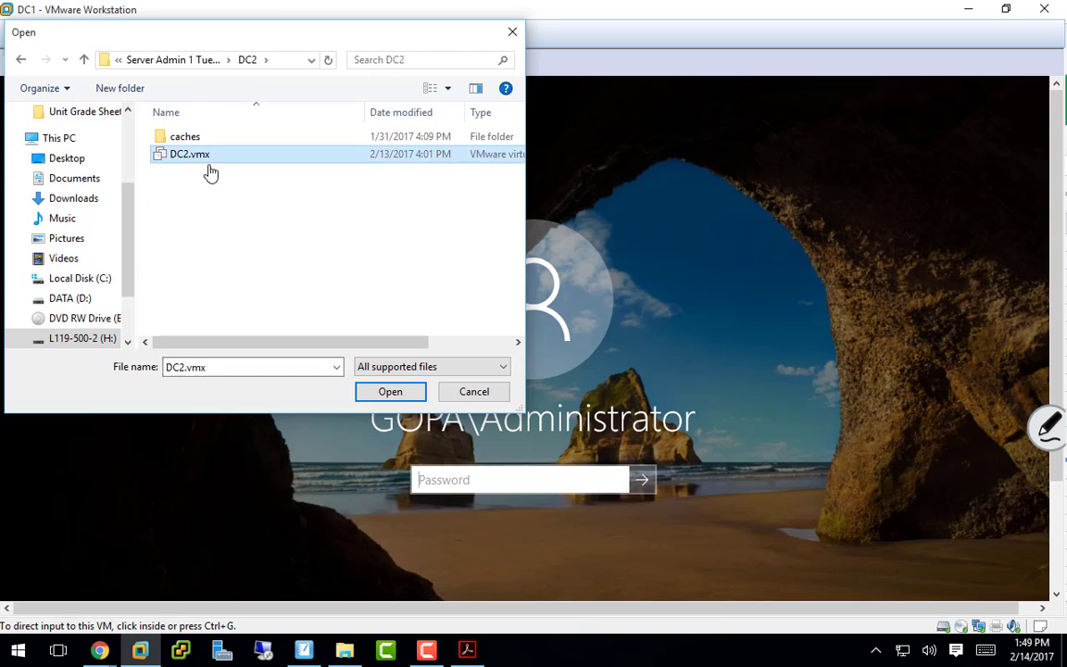
double_click(194, 154)
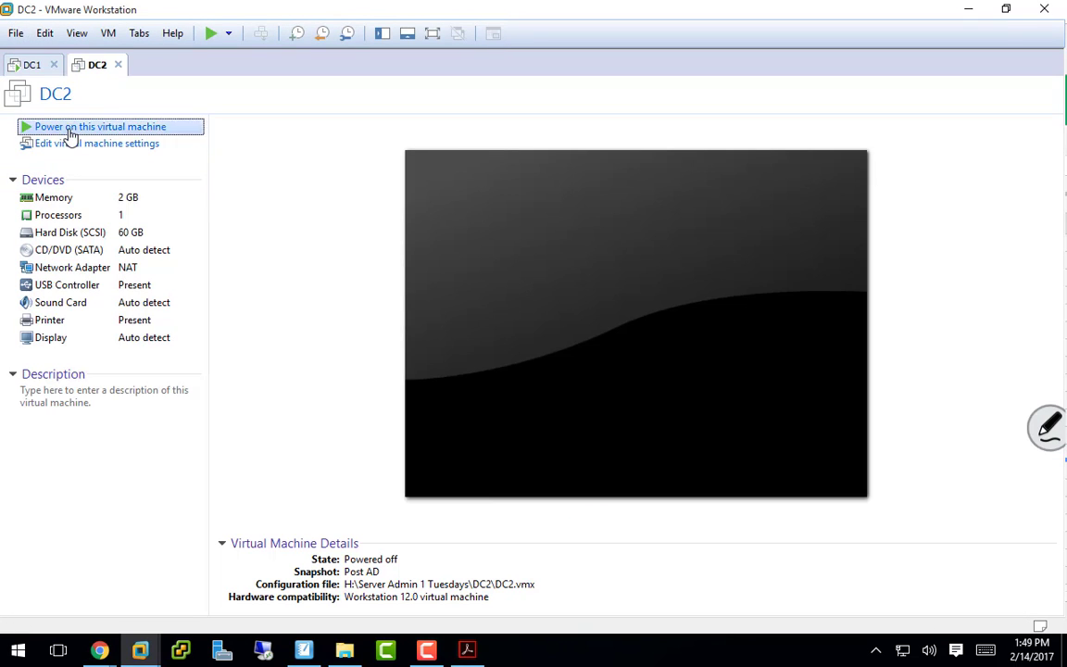
click(72, 129)
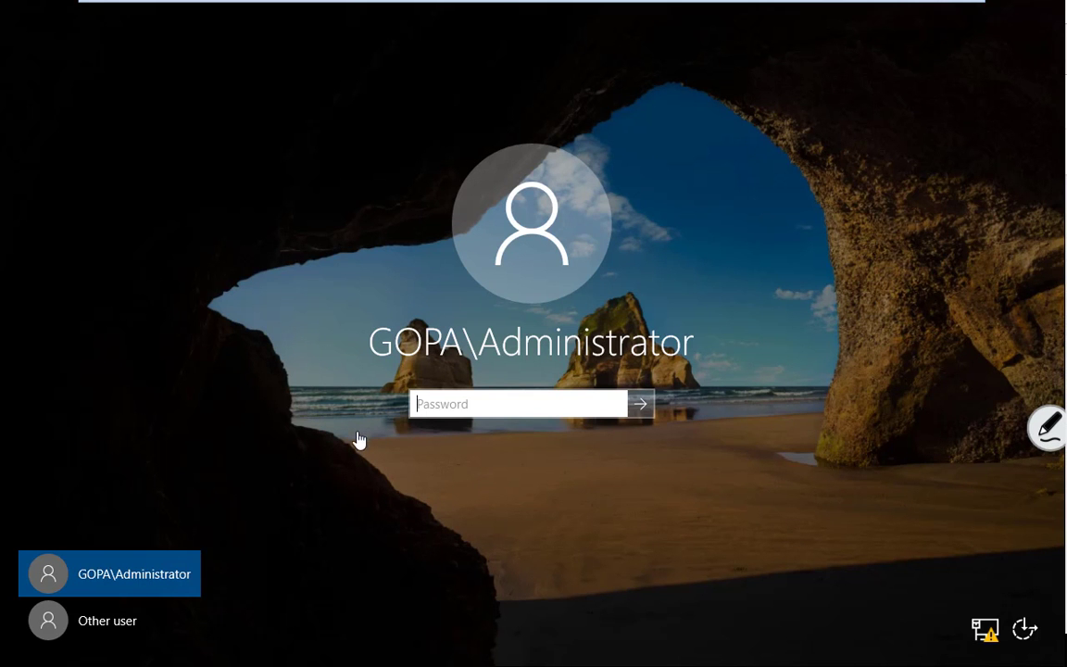
Sign in as GOPA\Administrator with the account password and maximize Server Manager
click(429, 412)
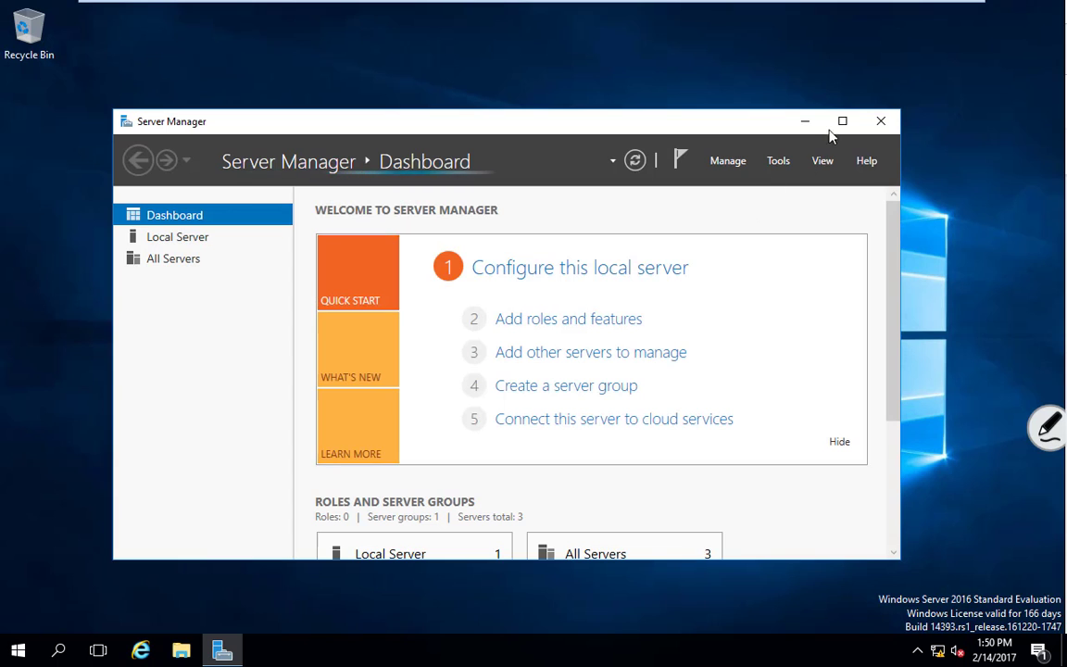
click(842, 120)
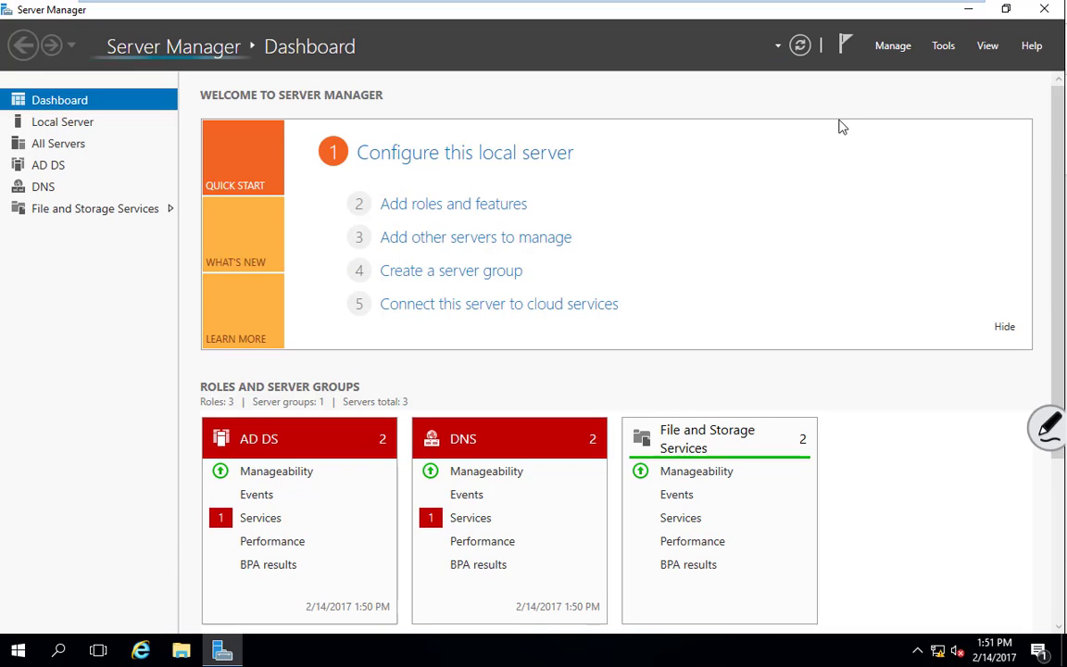
Launch Active Directory Users and Computers from Server Manager
click(949, 47)
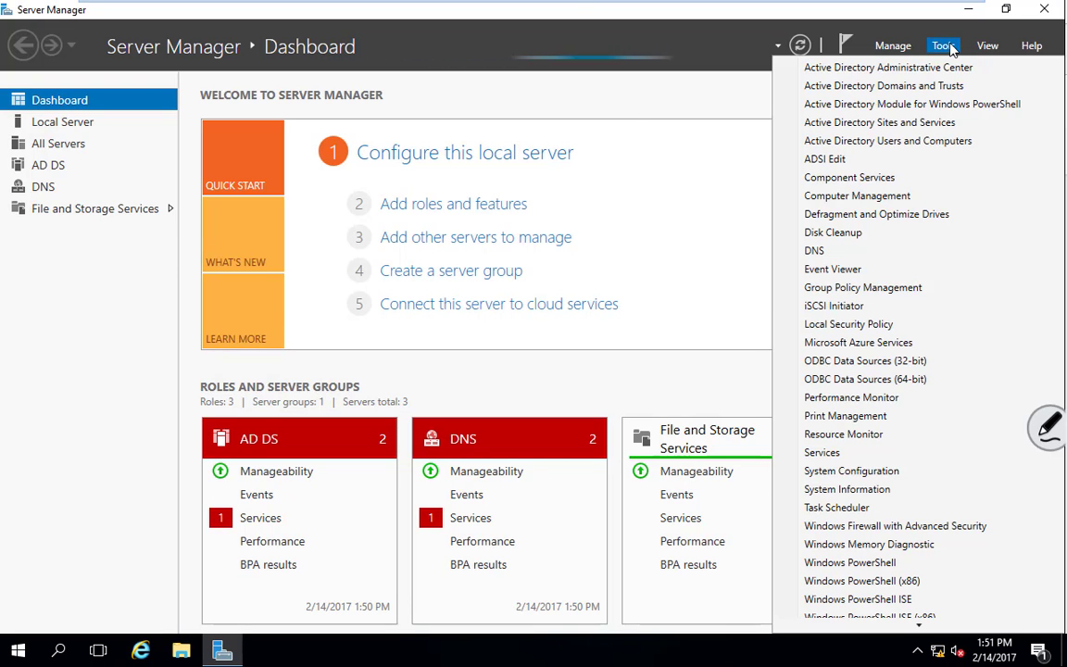
click(903, 140)
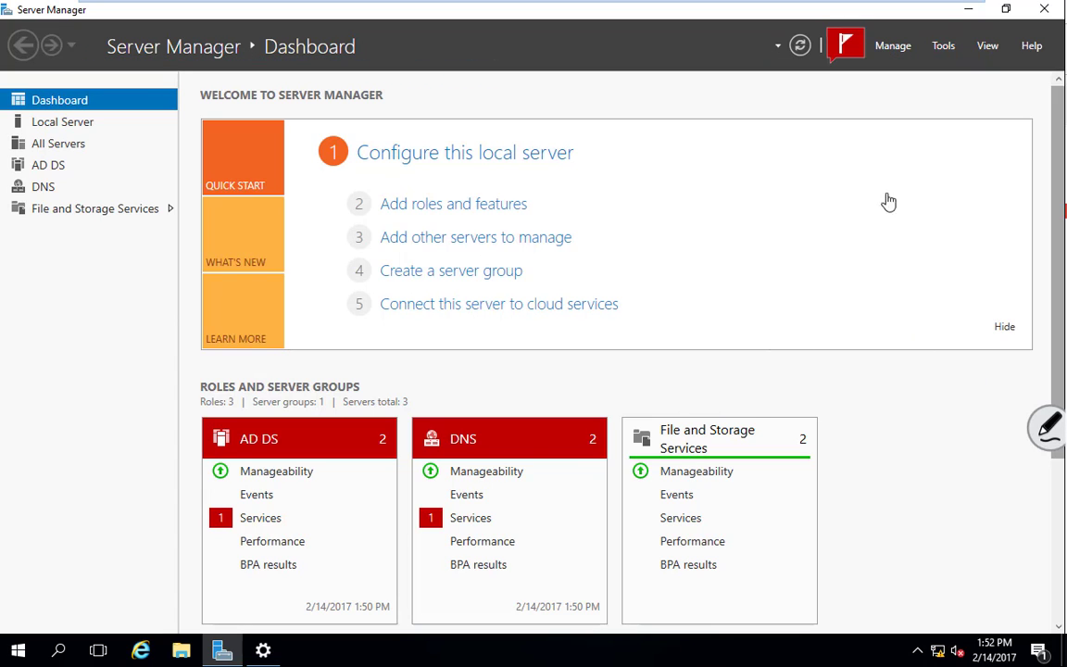
click(947, 48)
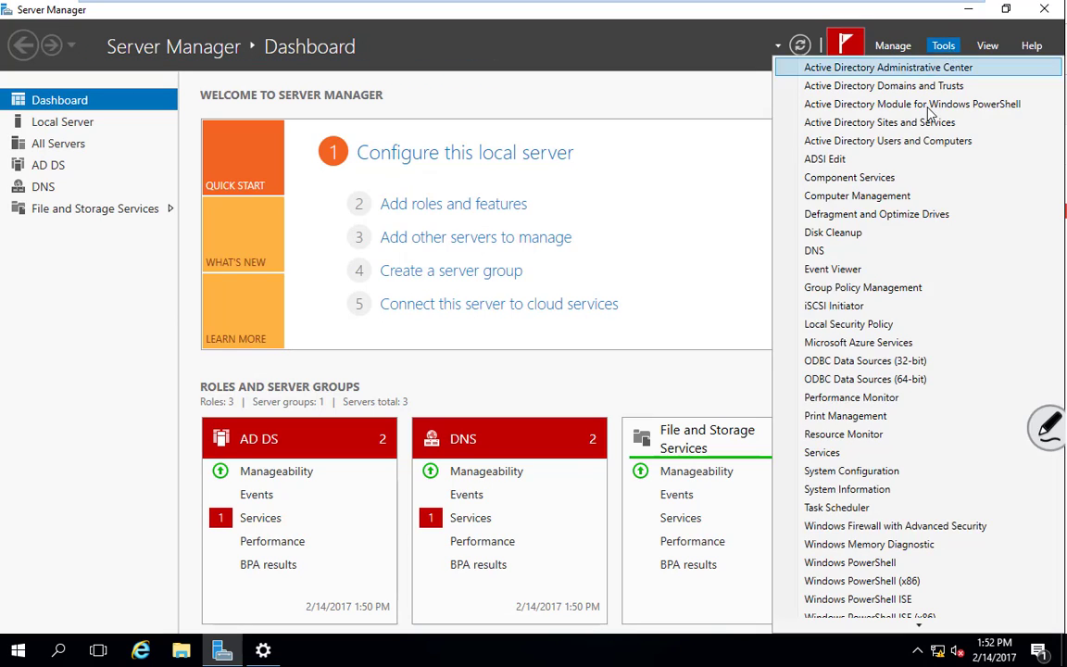
click(921, 146)
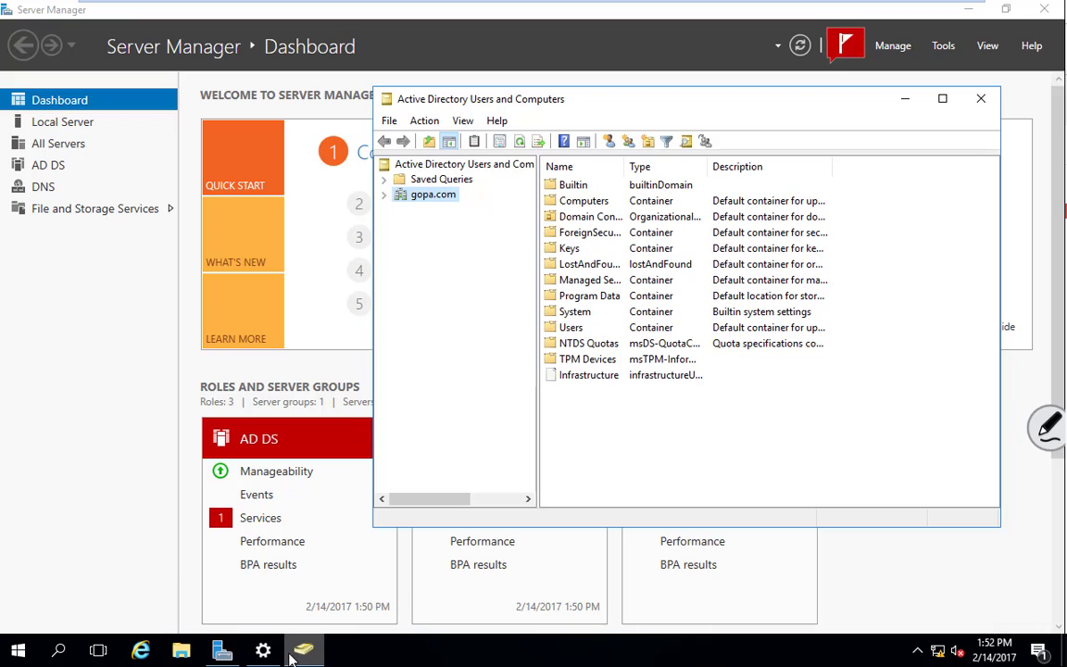
Minimize Server Manager and maximize the Active Directory Users and Computers window
mouse_move(320, 653)
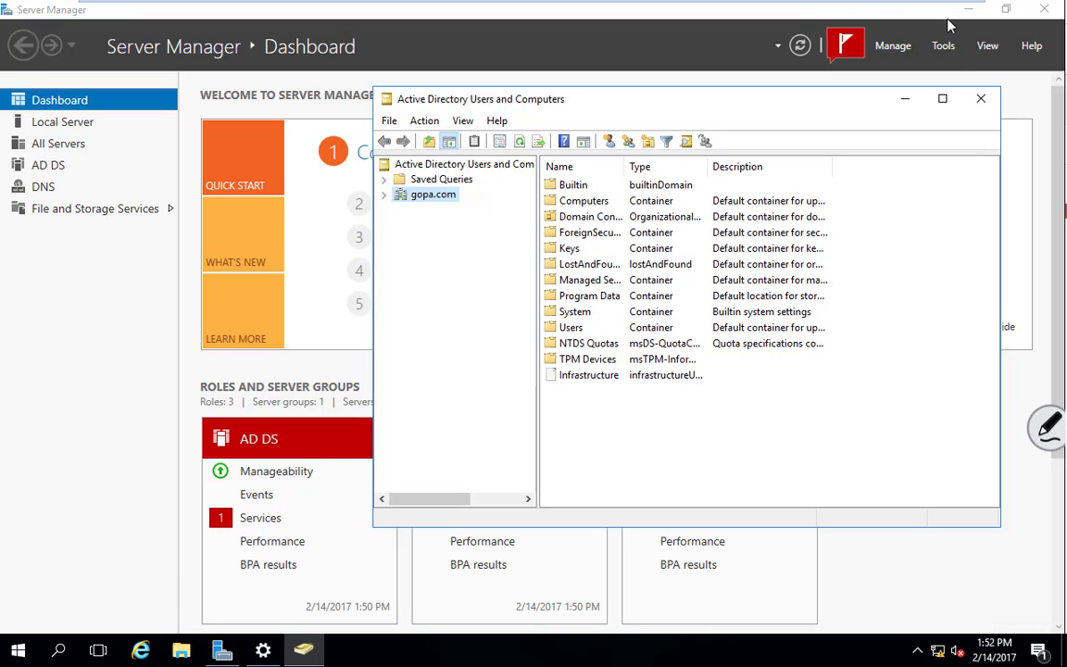
click(907, 100)
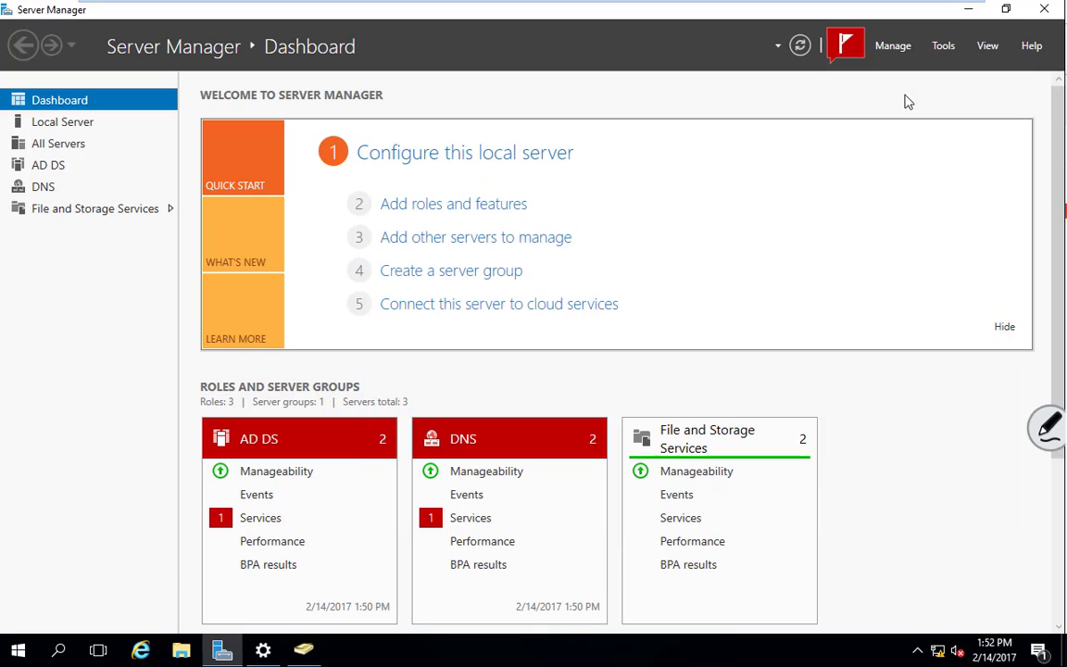
click(290, 651)
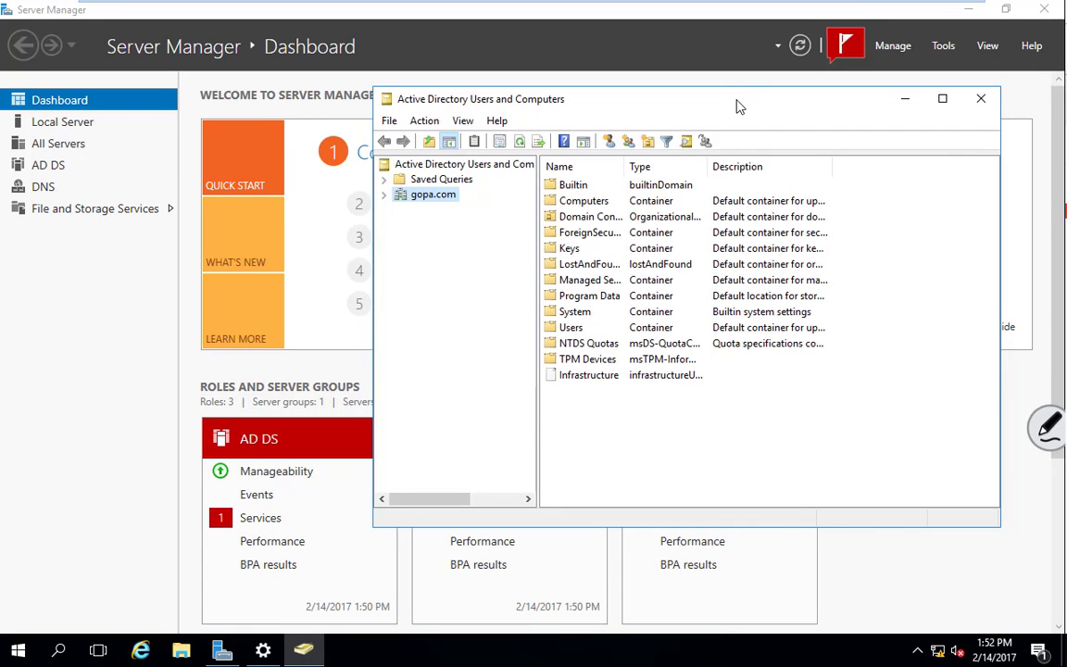
drag(738, 104, 620, 111)
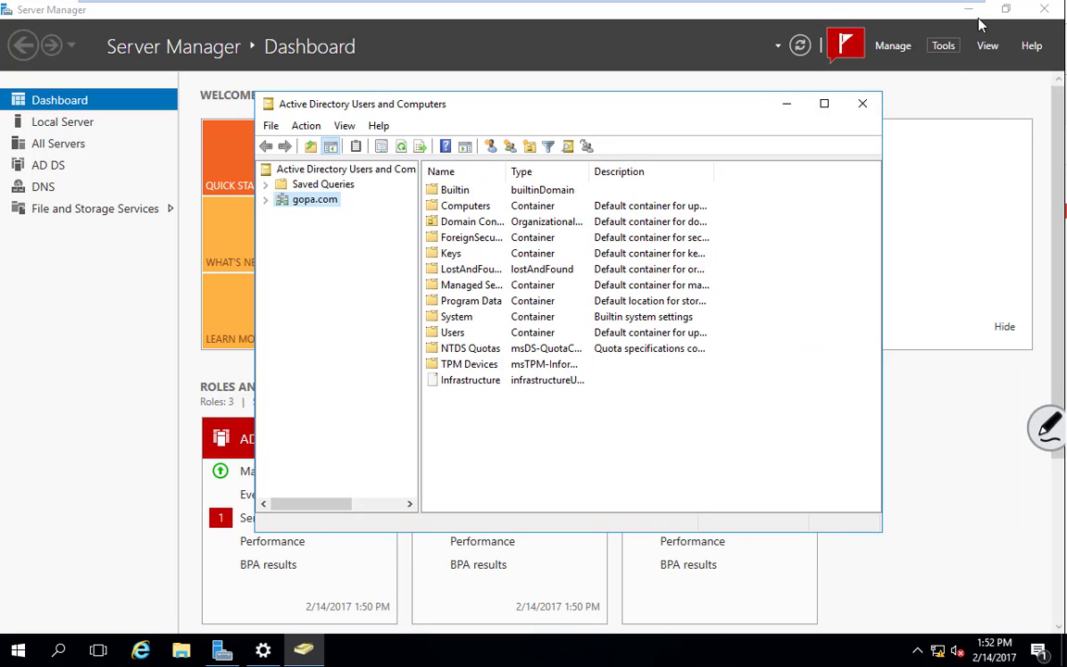
click(968, 9)
drag(631, 108, 629, 85)
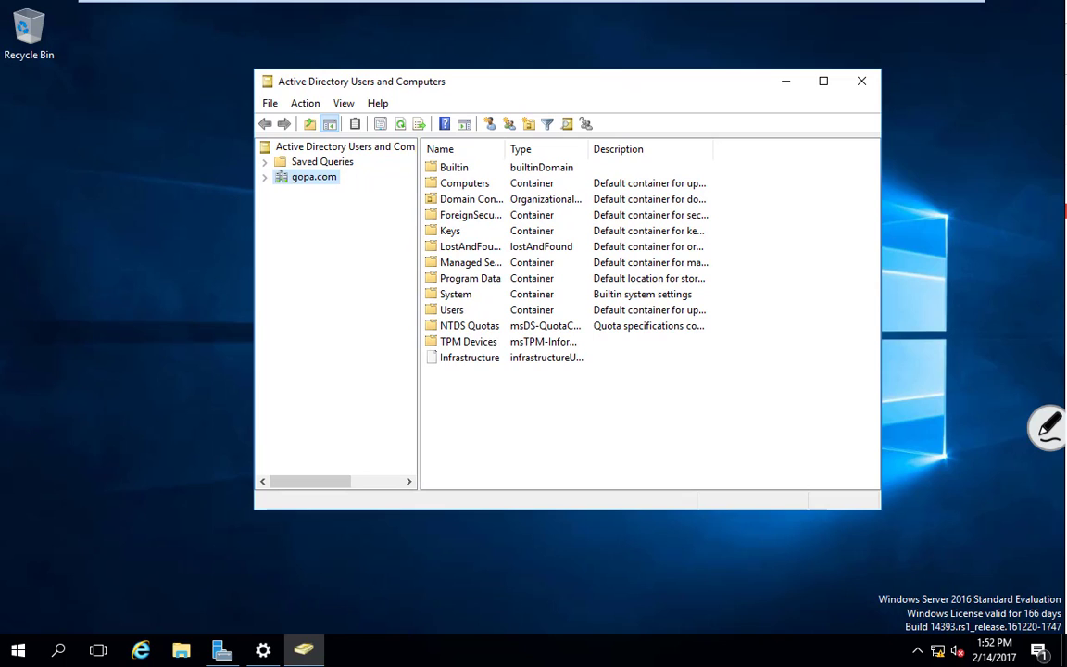
click(823, 88)
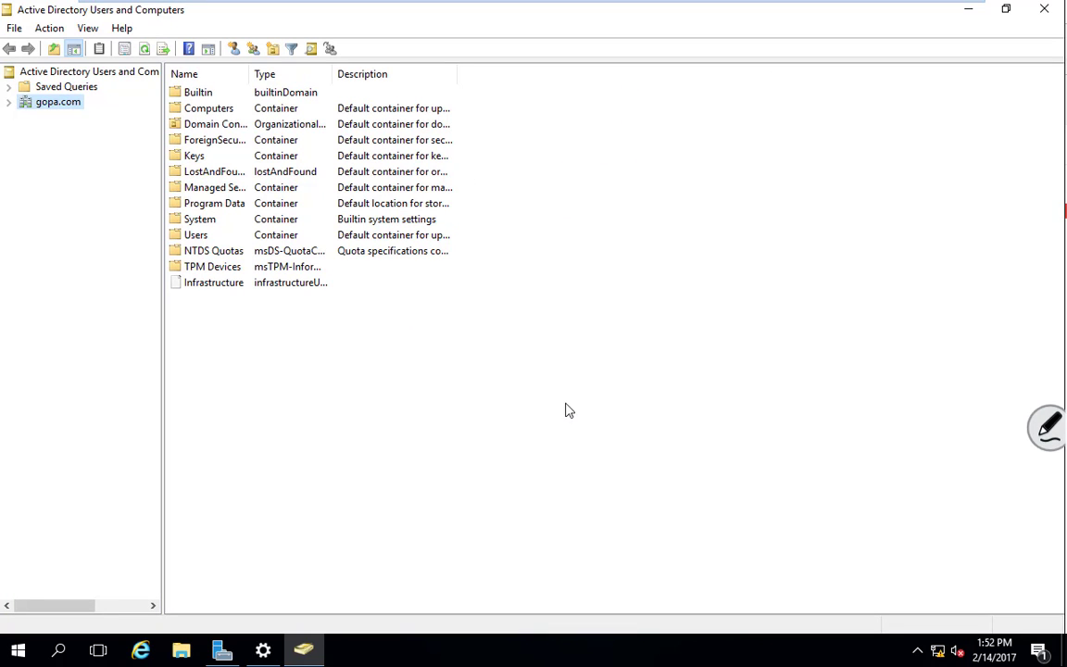
Expand the gopa.com domain and display the contents of its Users container
click(9, 103)
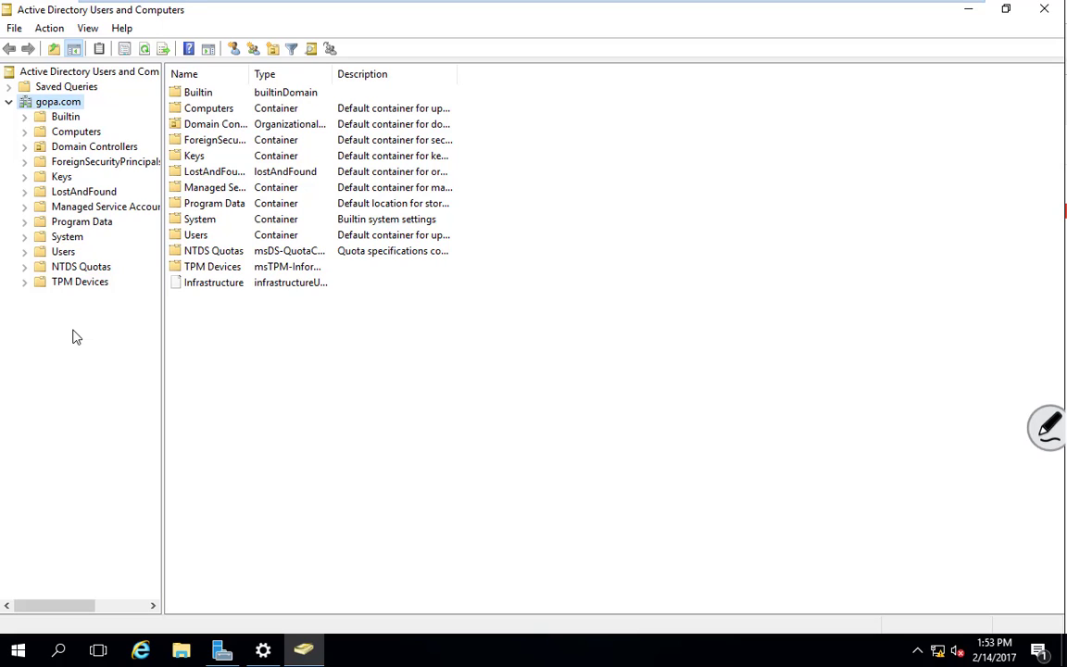
click(65, 252)
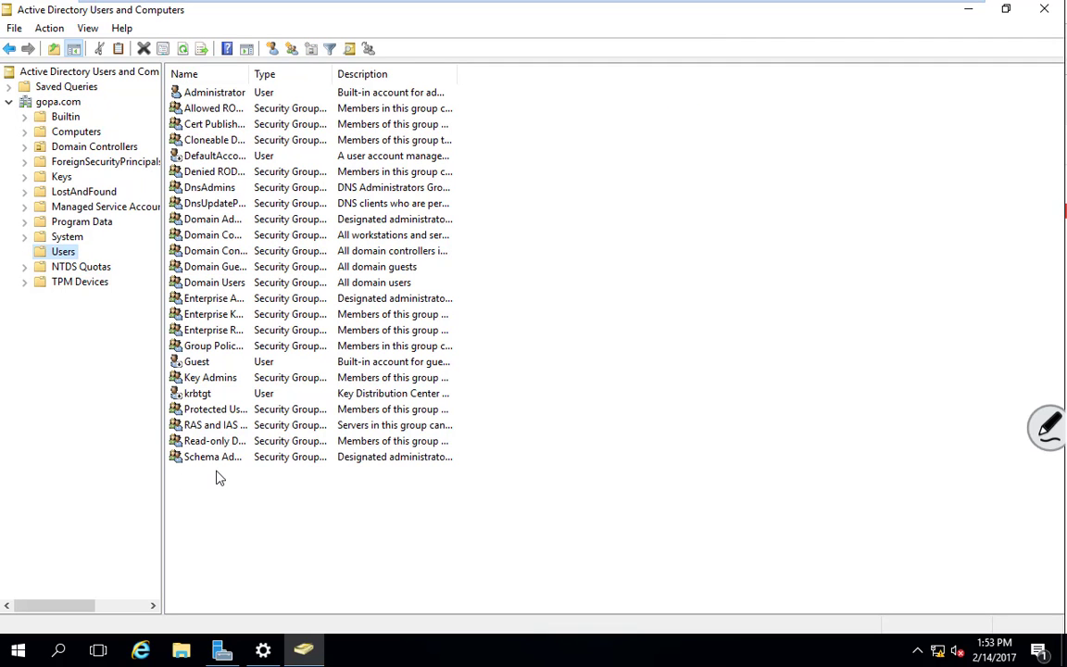
Examine the actions available for the Users container and the object types that can be created in Domain Controllers
right_click(67, 250)
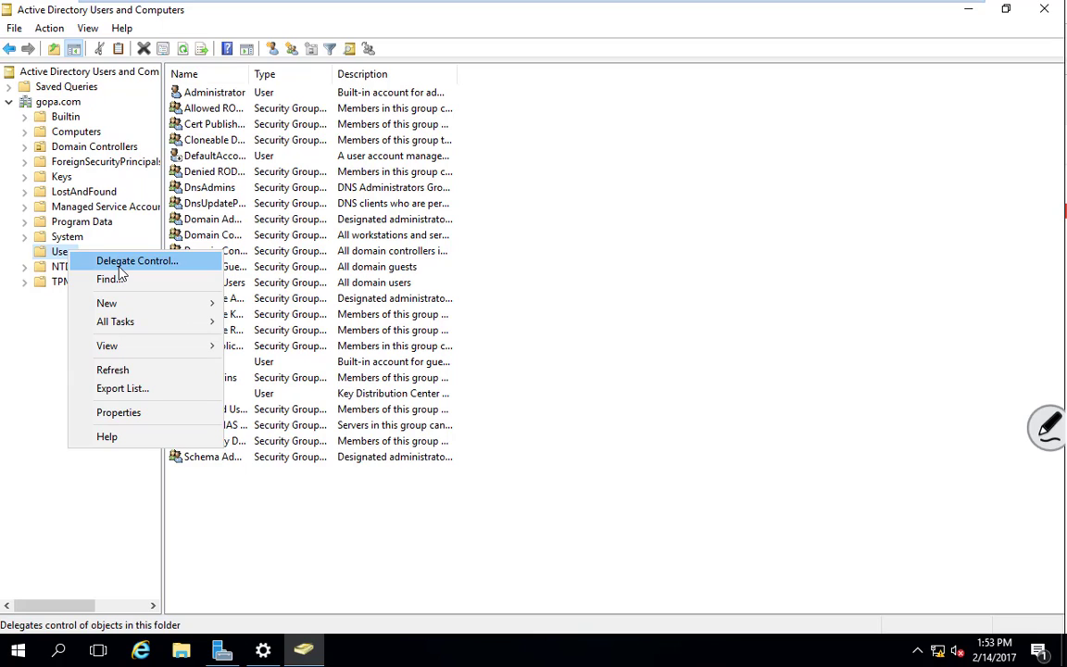
click(46, 370)
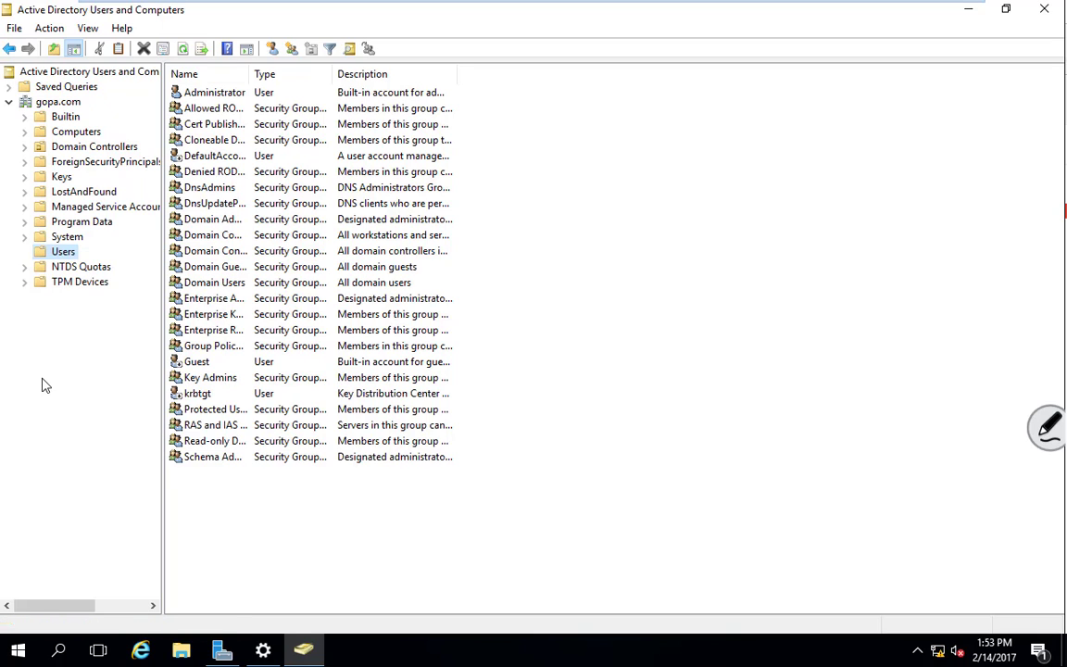
right_click(66, 150)
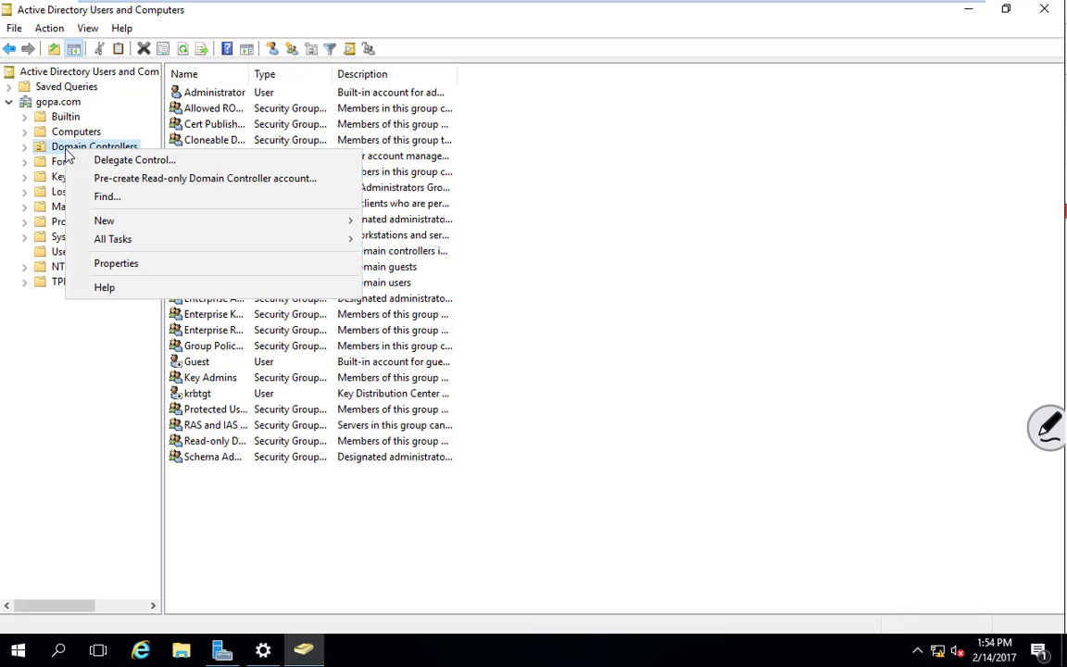
click(84, 221)
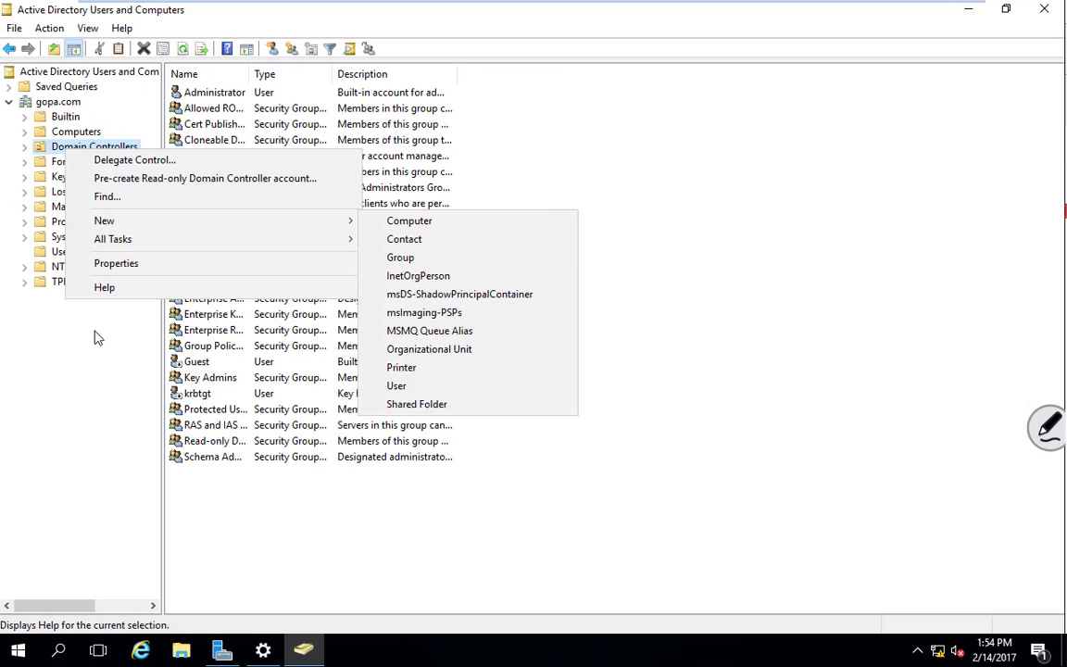
click(102, 377)
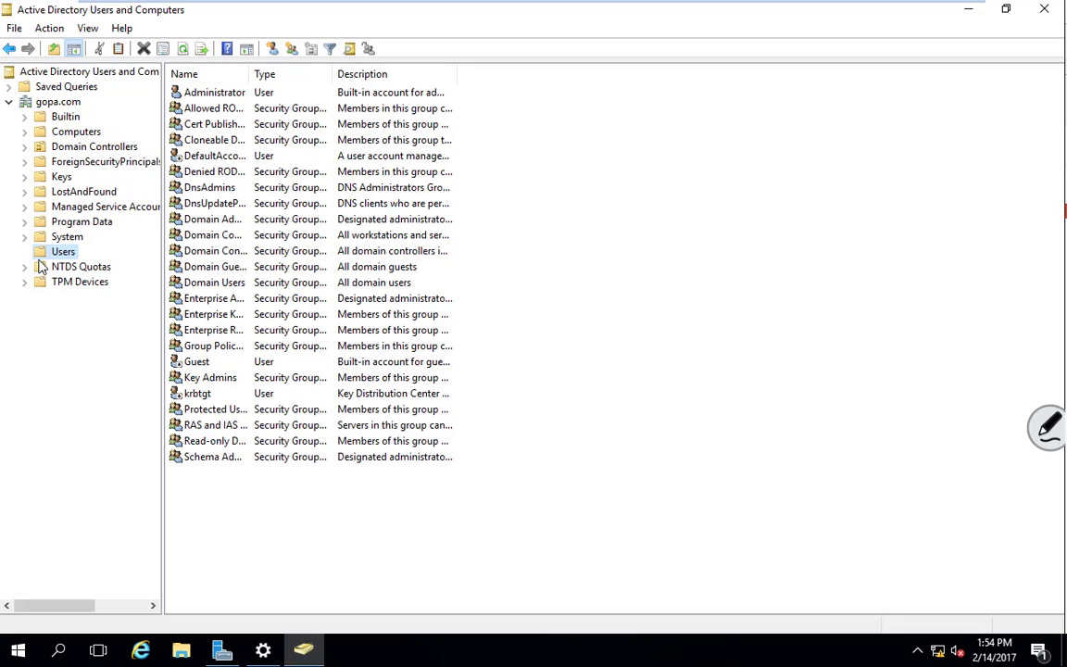
Display the contents of the gopa.com domain's Computers container, followed by its Users container
click(63, 131)
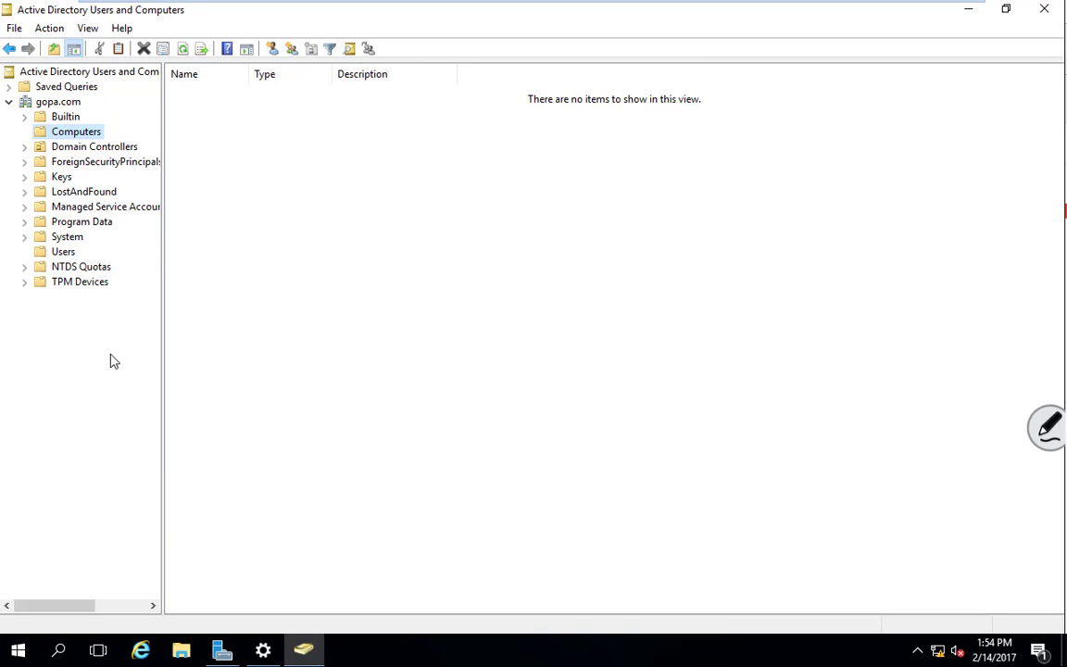
click(63, 251)
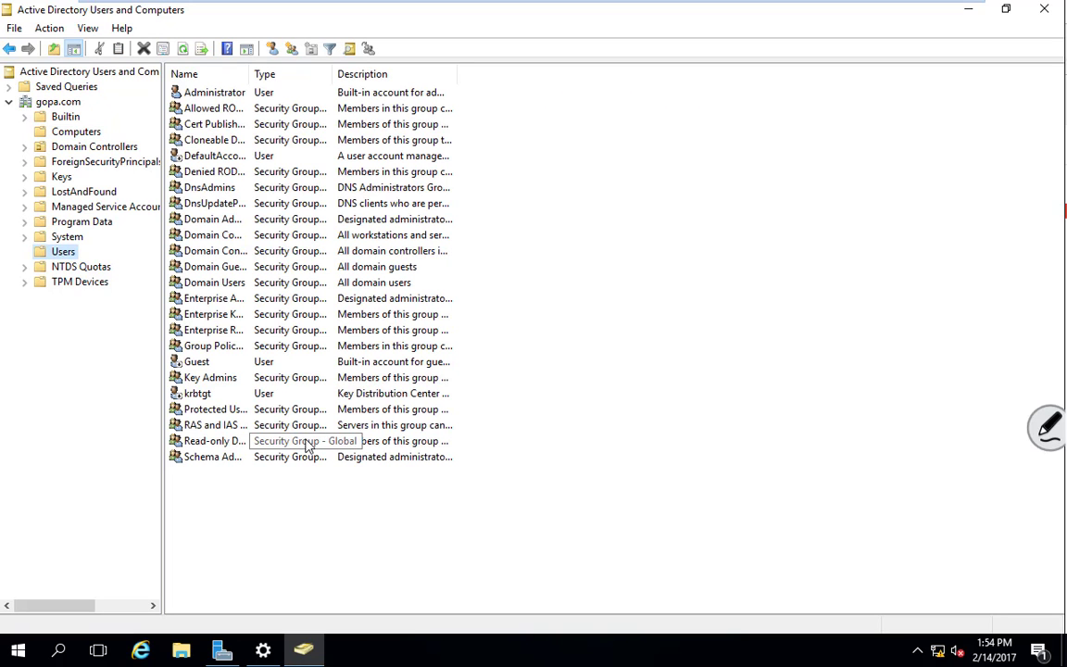
Minimize the virtual machine and launch Active Directory Users and Computers from the host's Server Manager
mouse_move(790, 4)
click(920, 18)
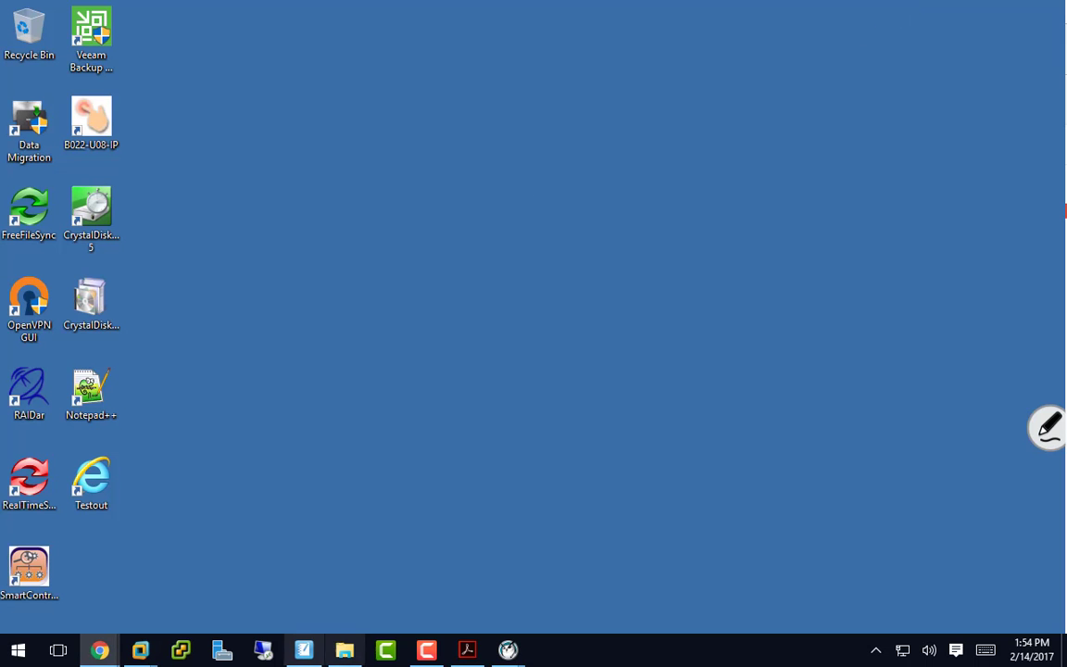
click(262, 651)
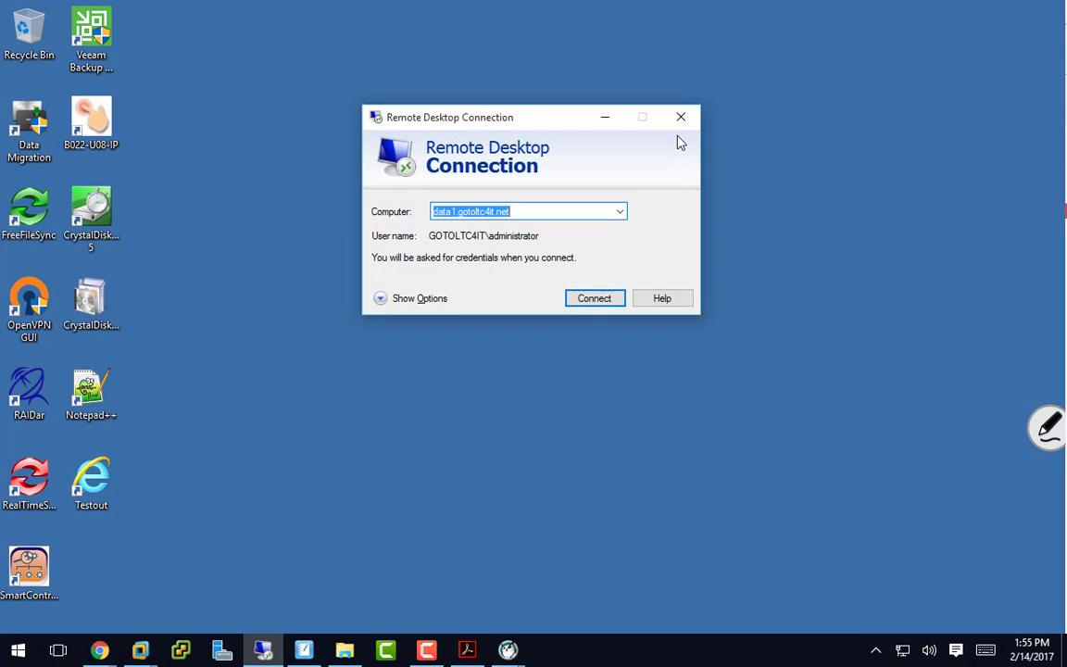
click(679, 118)
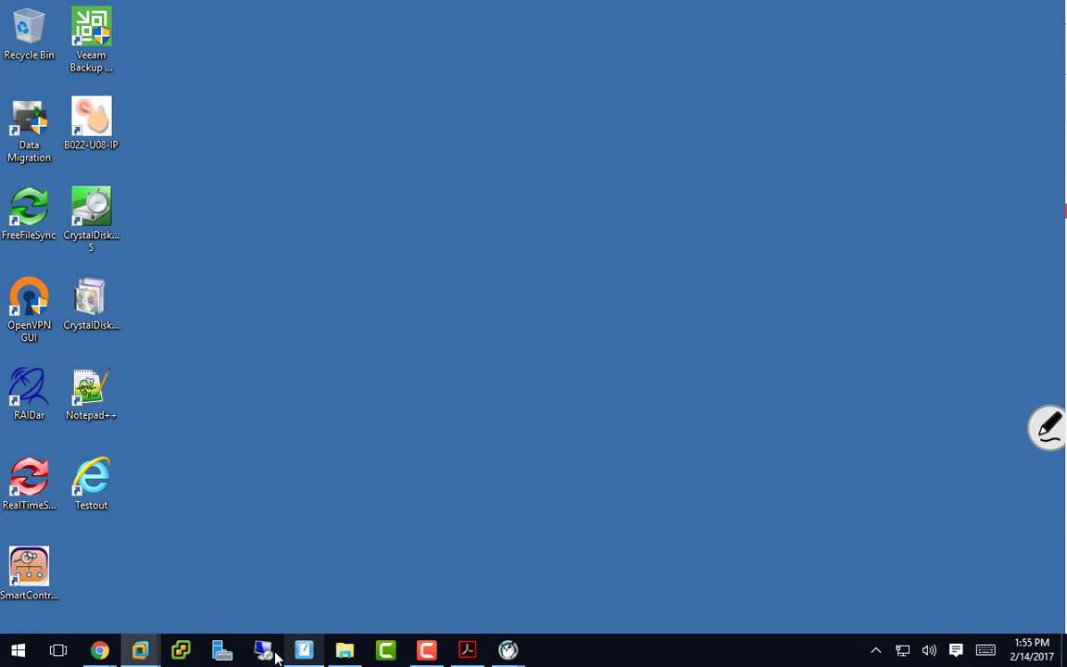
click(222, 649)
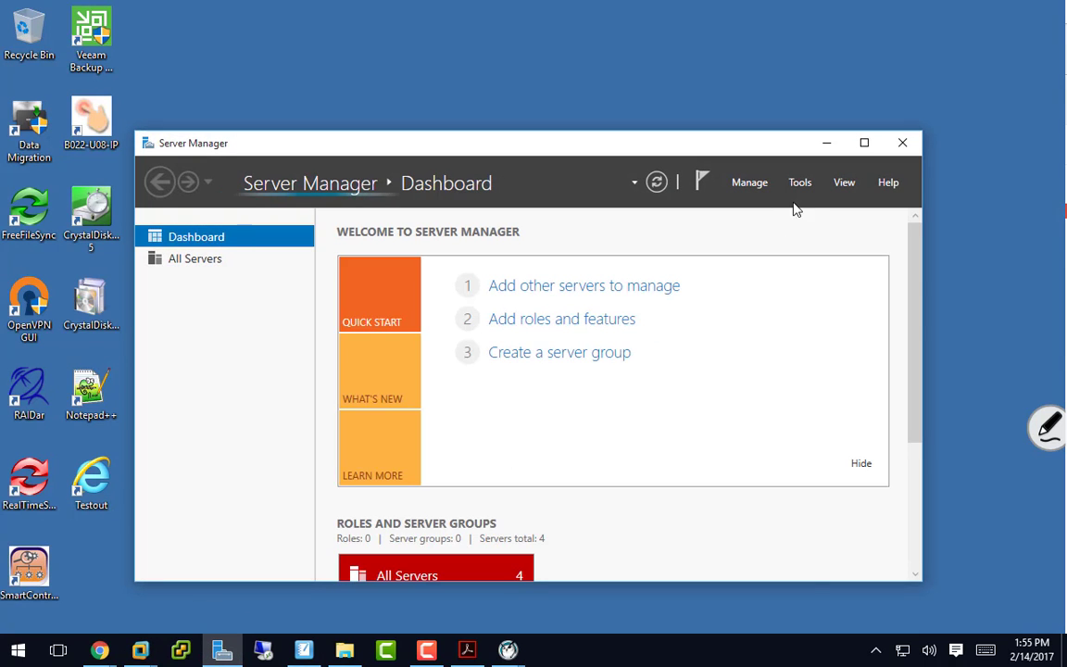
click(799, 183)
click(696, 277)
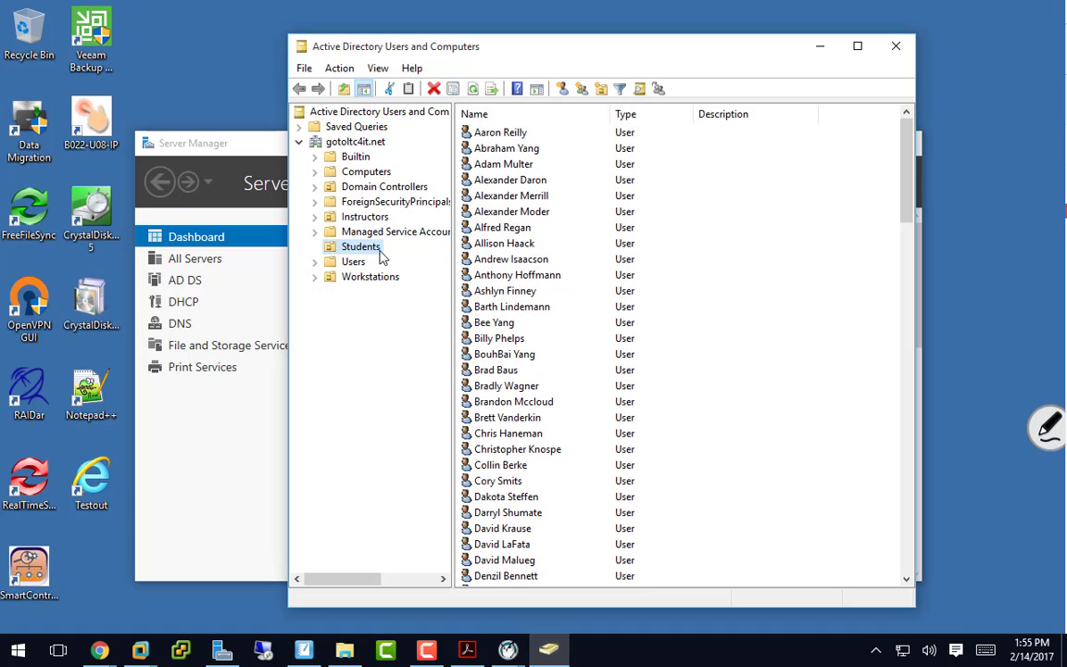
Examine Users, Students, Computers and Workstations in the gotoltc4it.net domain, and close the console
click(358, 266)
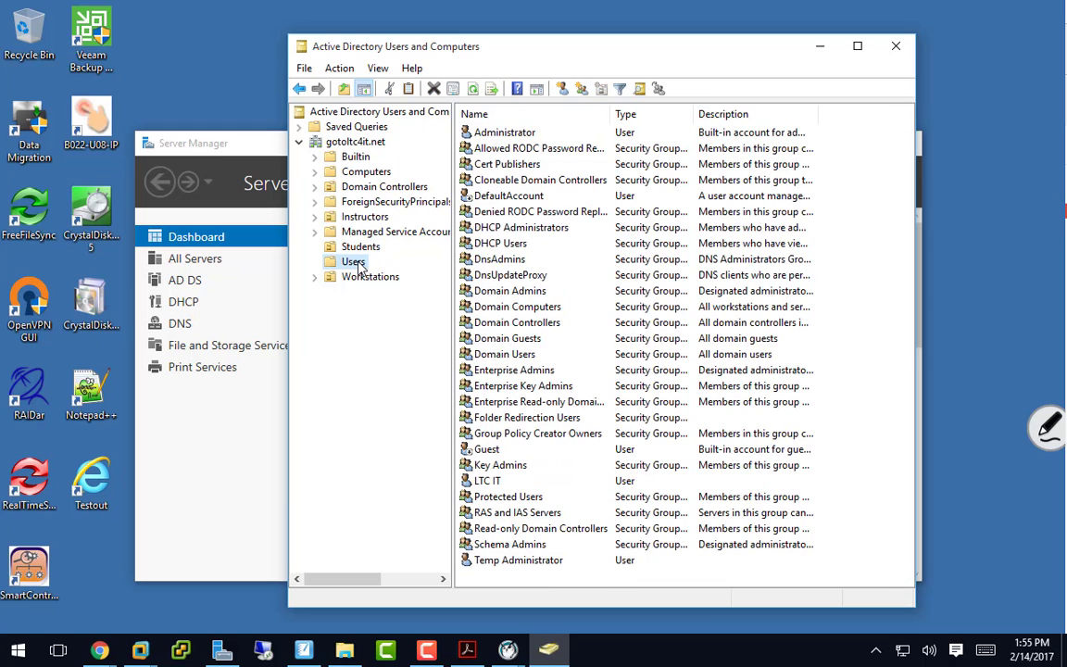
click(357, 248)
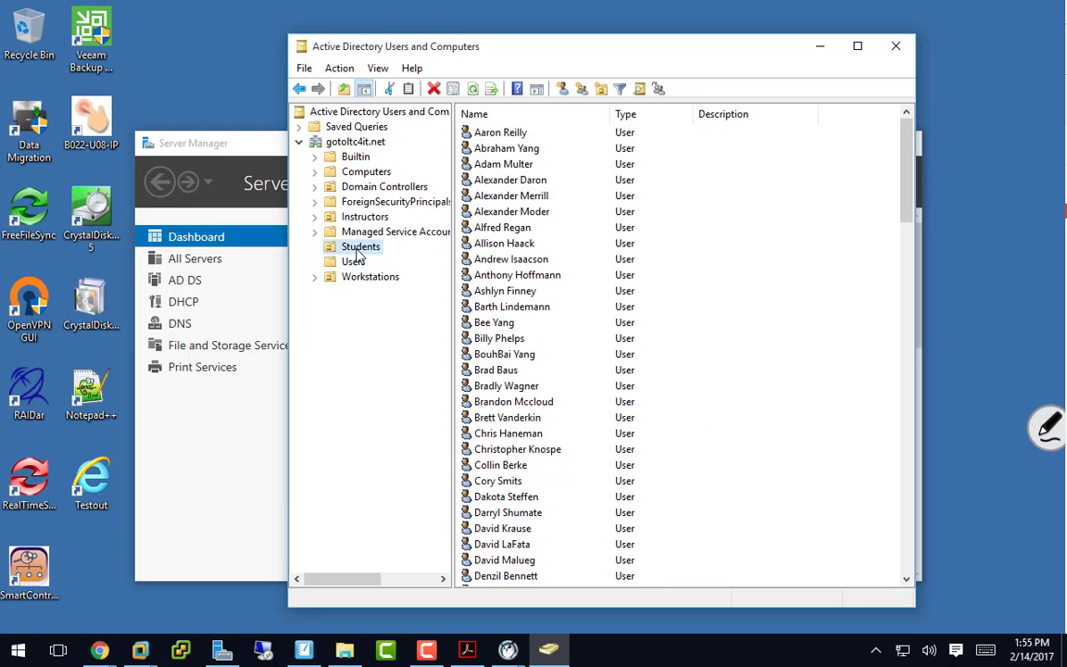
click(363, 173)
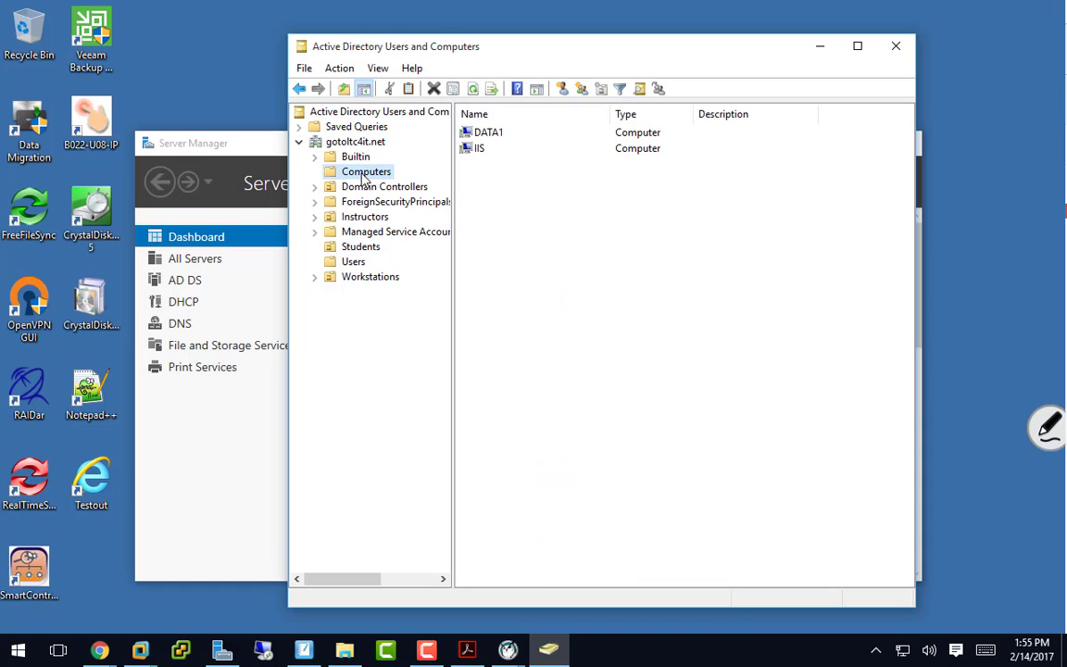
click(374, 287)
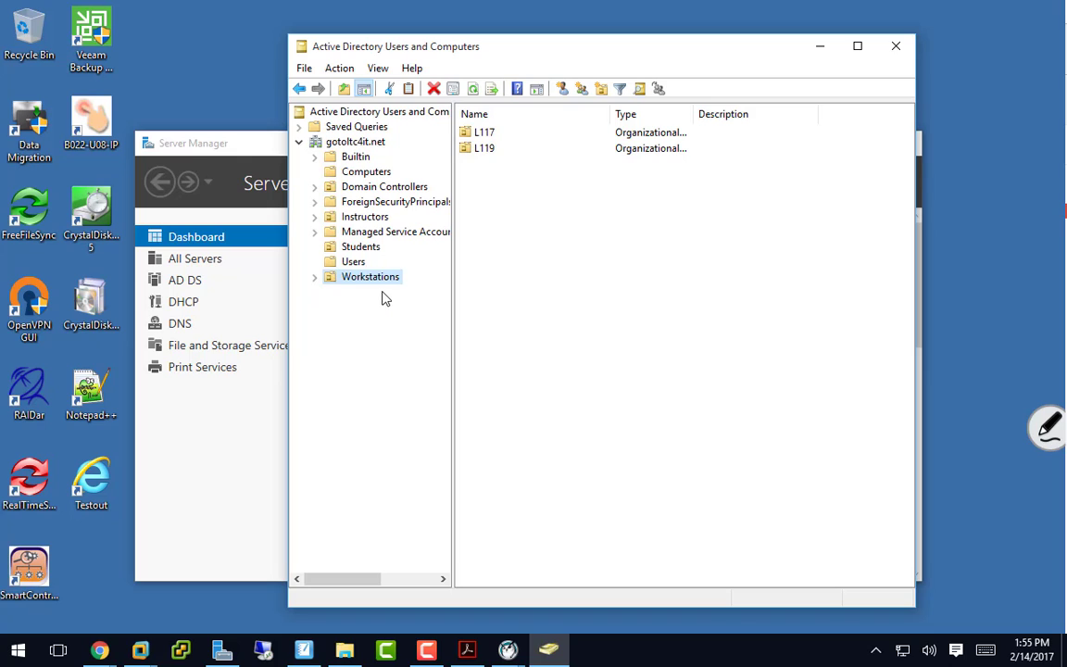
click(314, 278)
click(897, 48)
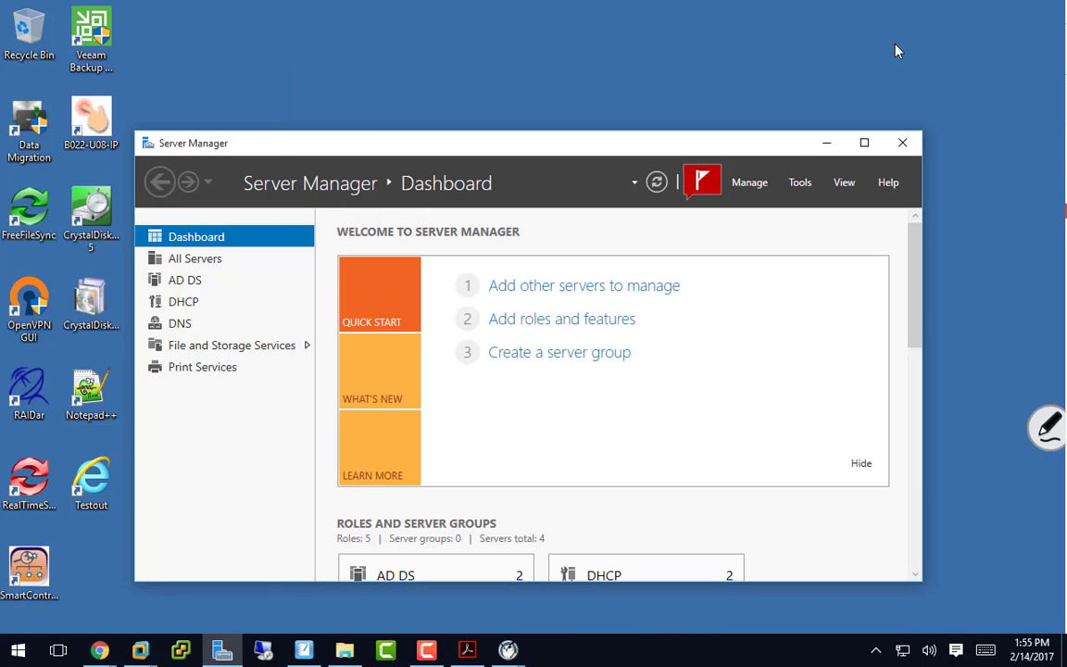
Launch Group Policy Management and examine the policies linked to L119 and Workstations, including the scope of Gotoltc4it policy
click(802, 183)
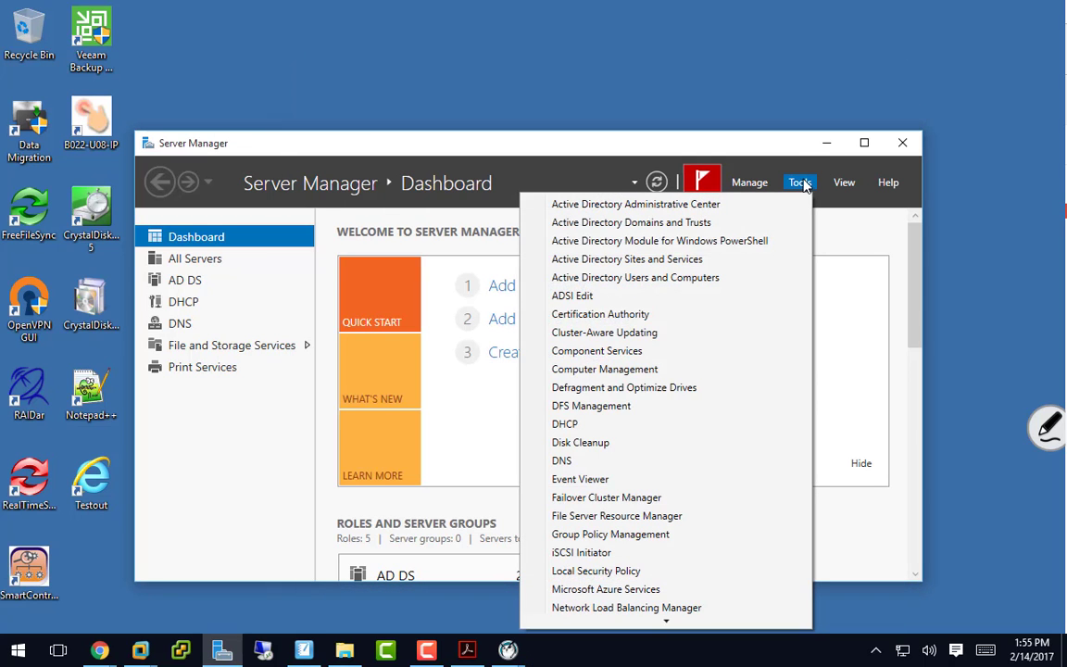
click(664, 536)
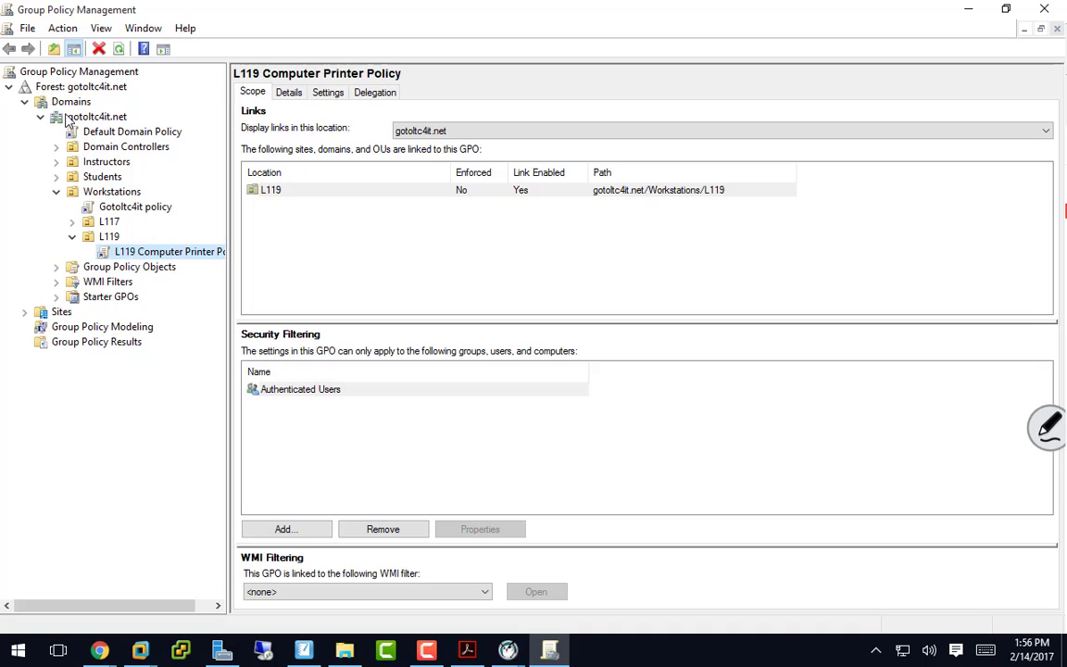
click(106, 233)
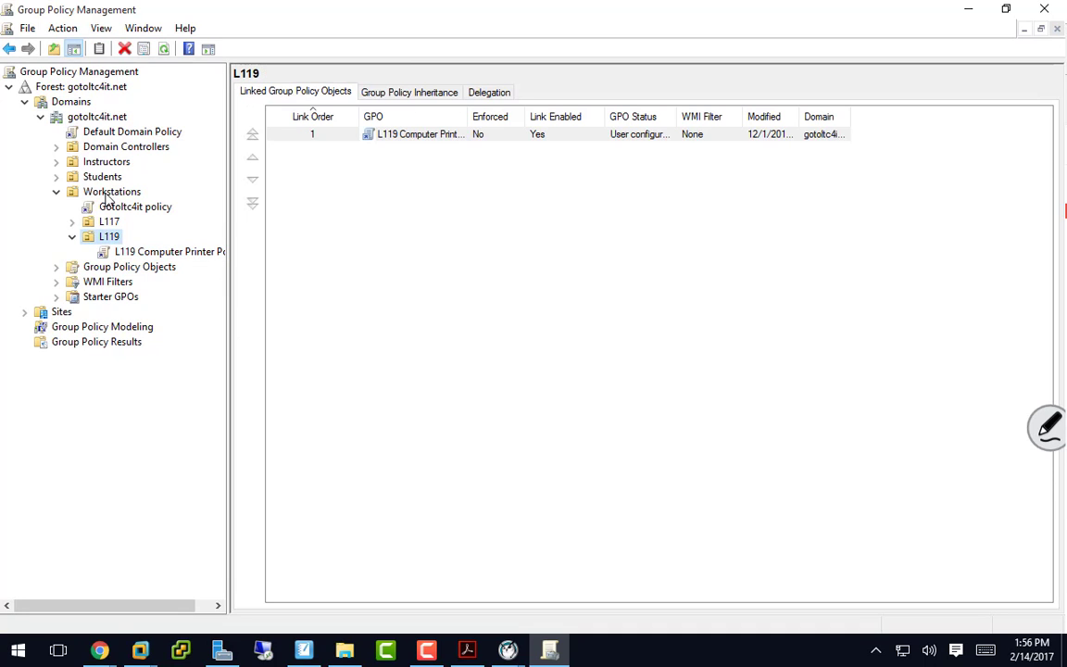
click(106, 194)
click(103, 234)
click(109, 191)
click(125, 208)
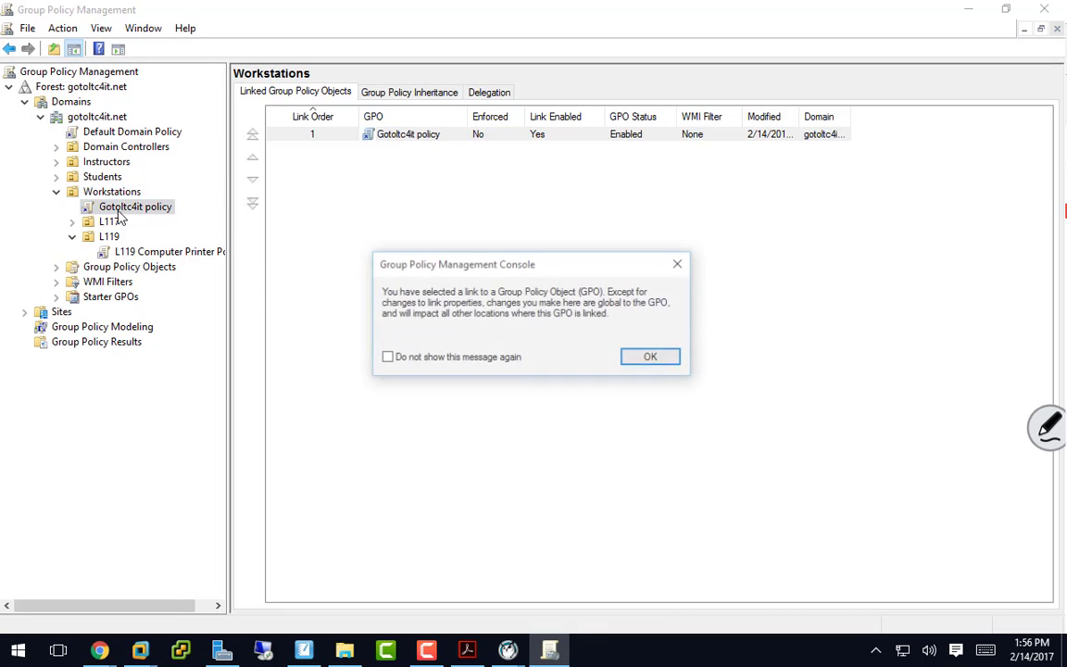
click(650, 357)
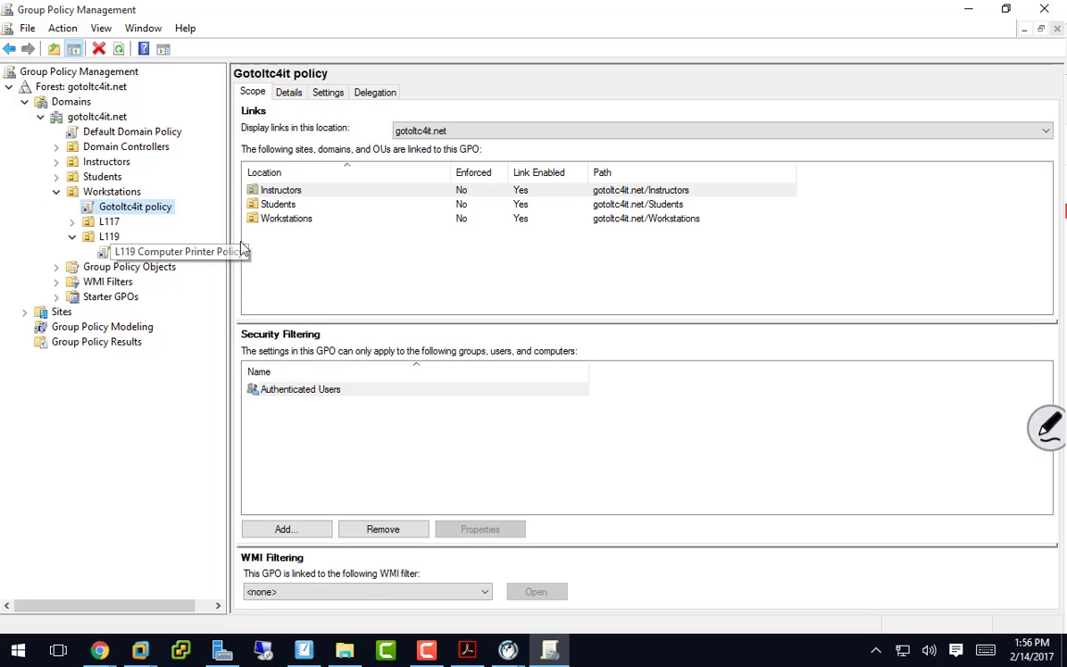
Minimize Group Policy Management and switch back to the DC1 virtual machine
click(968, 10)
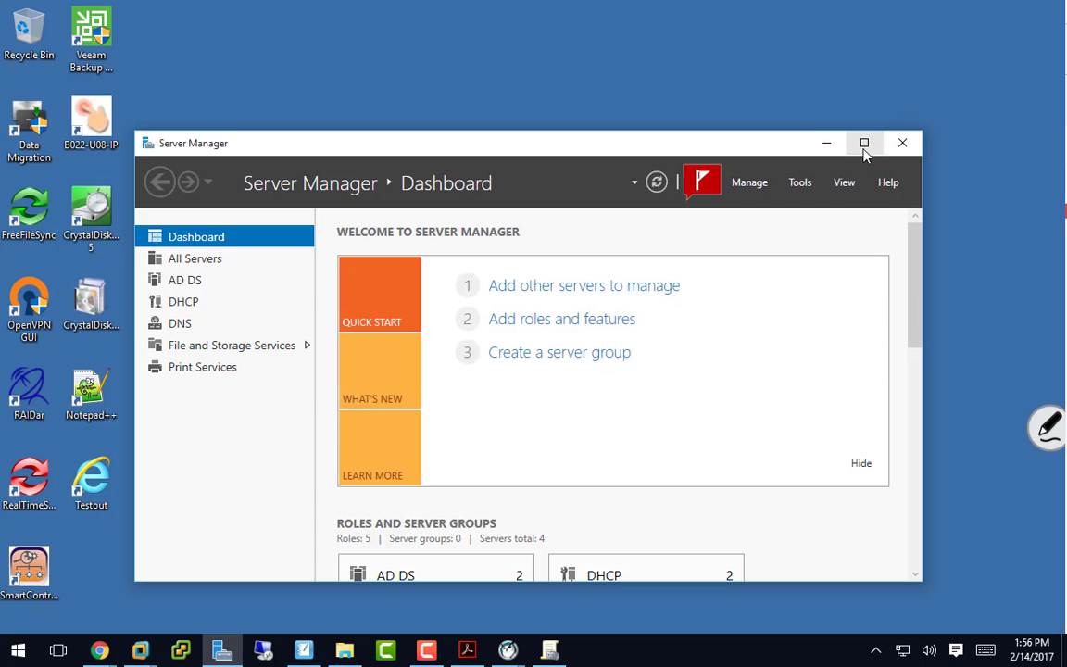
mouse_move(139, 651)
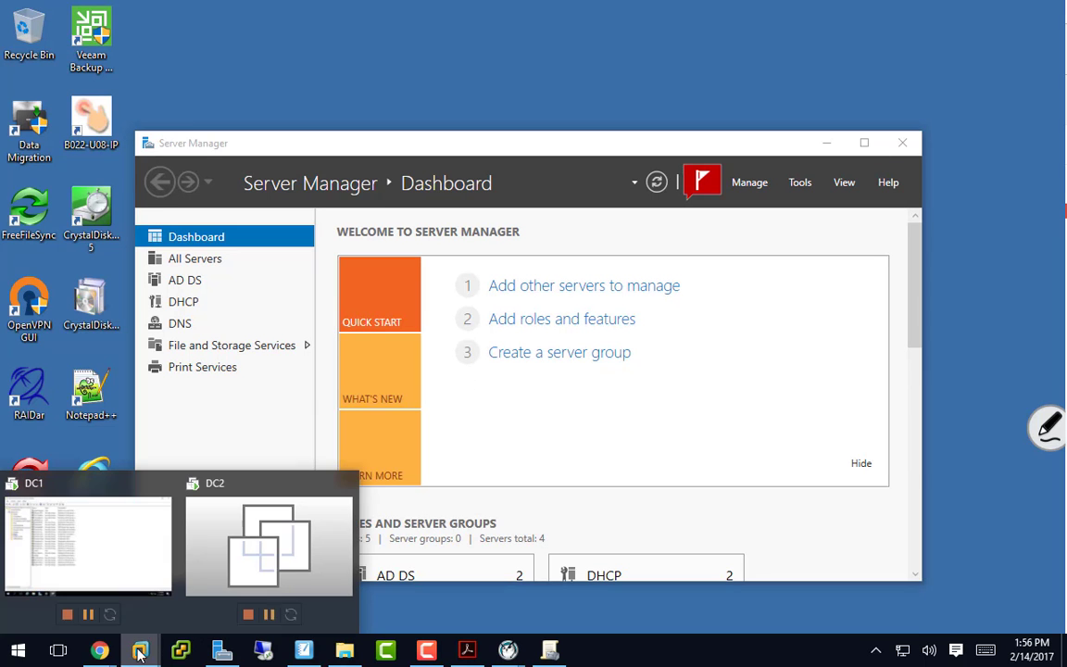
click(111, 517)
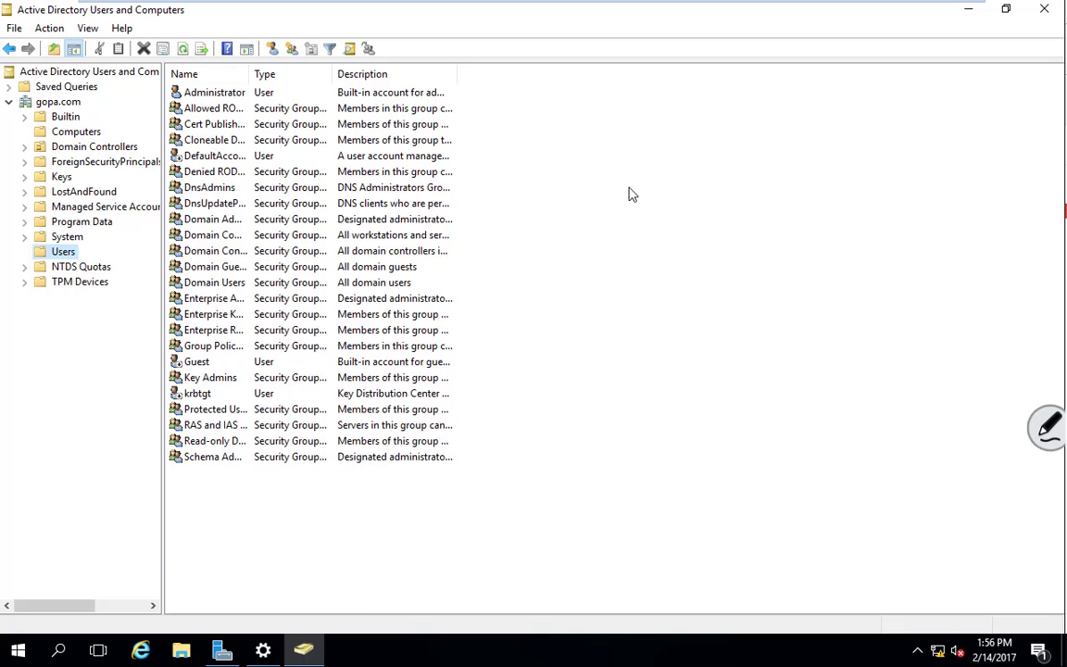
Select the gopa.com domain and examine the new-object options offered for the domain and its contents area, including Organizational Unit
mouse_move(302, 4)
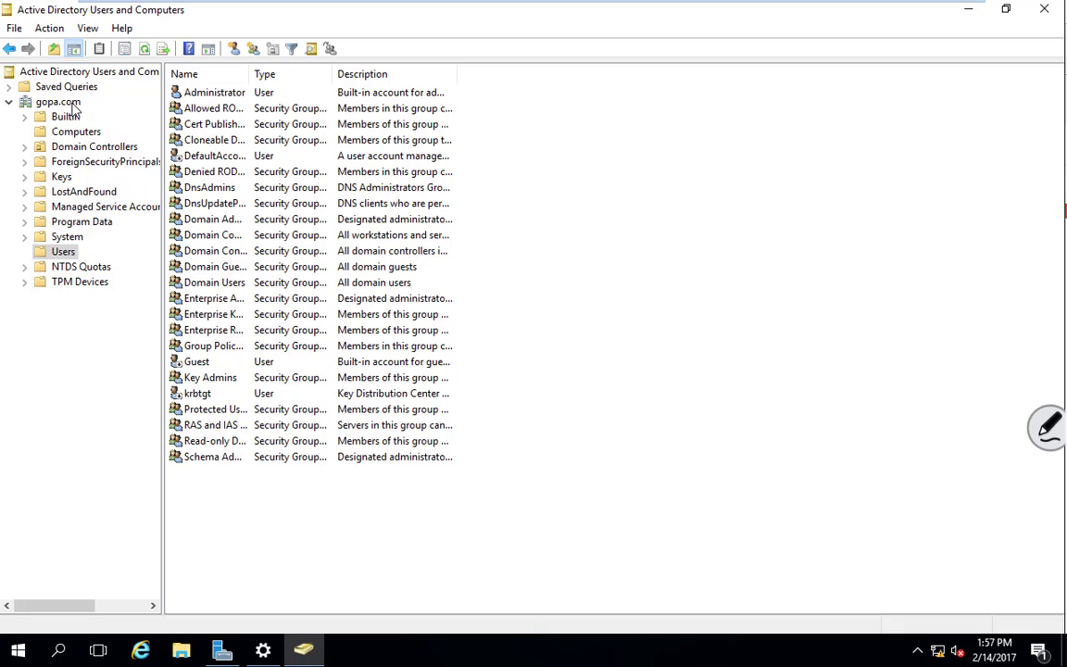
click(61, 102)
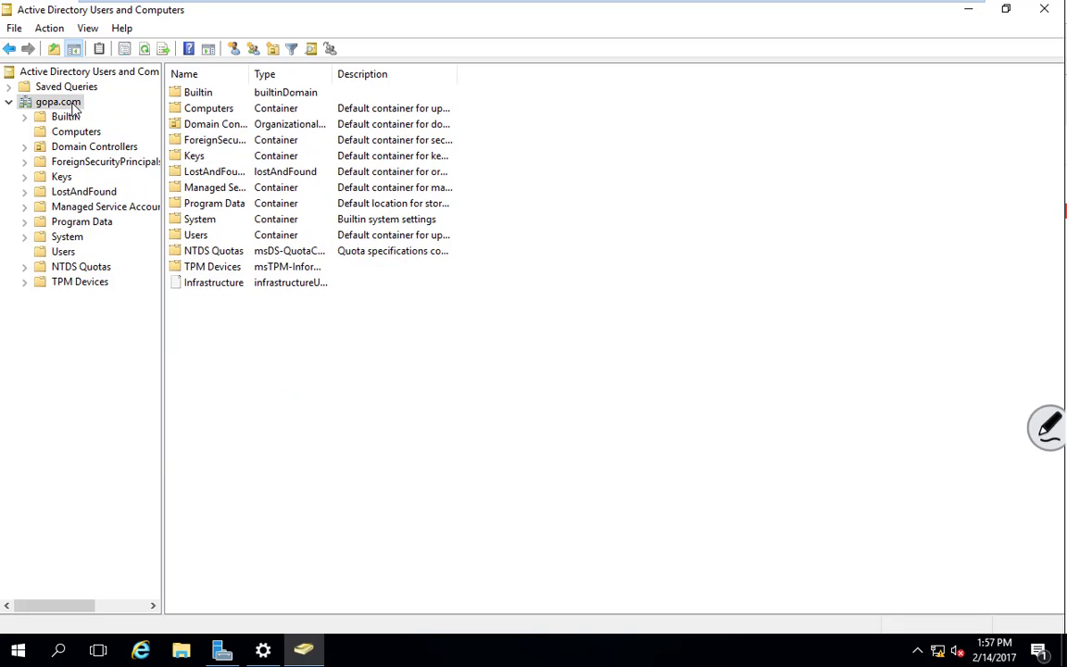
right_click(74, 108)
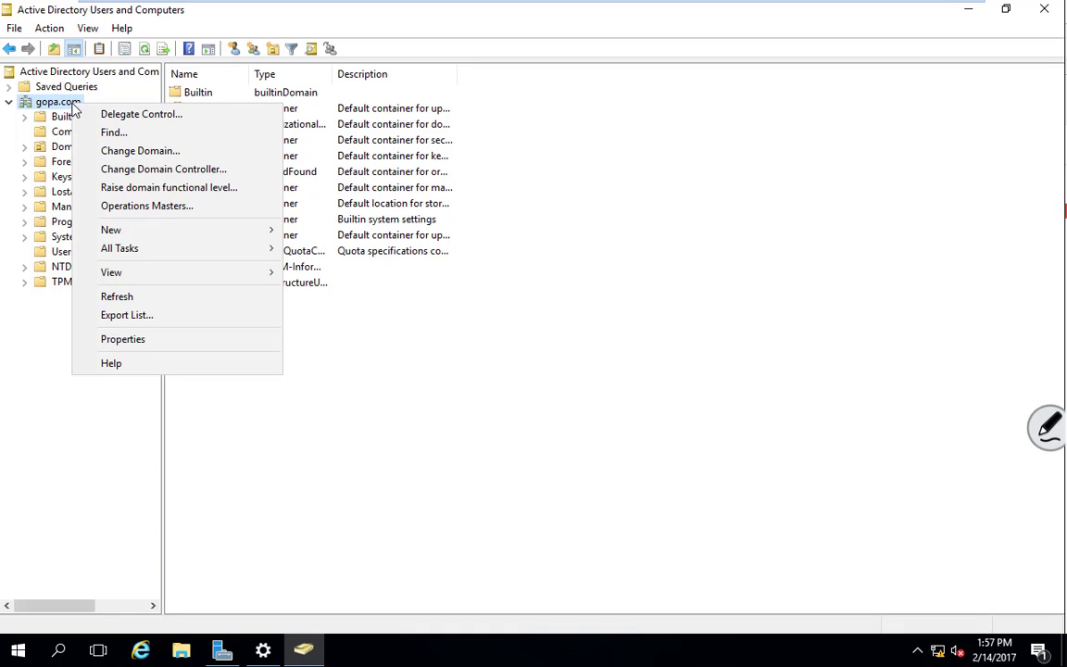
mouse_move(175, 229)
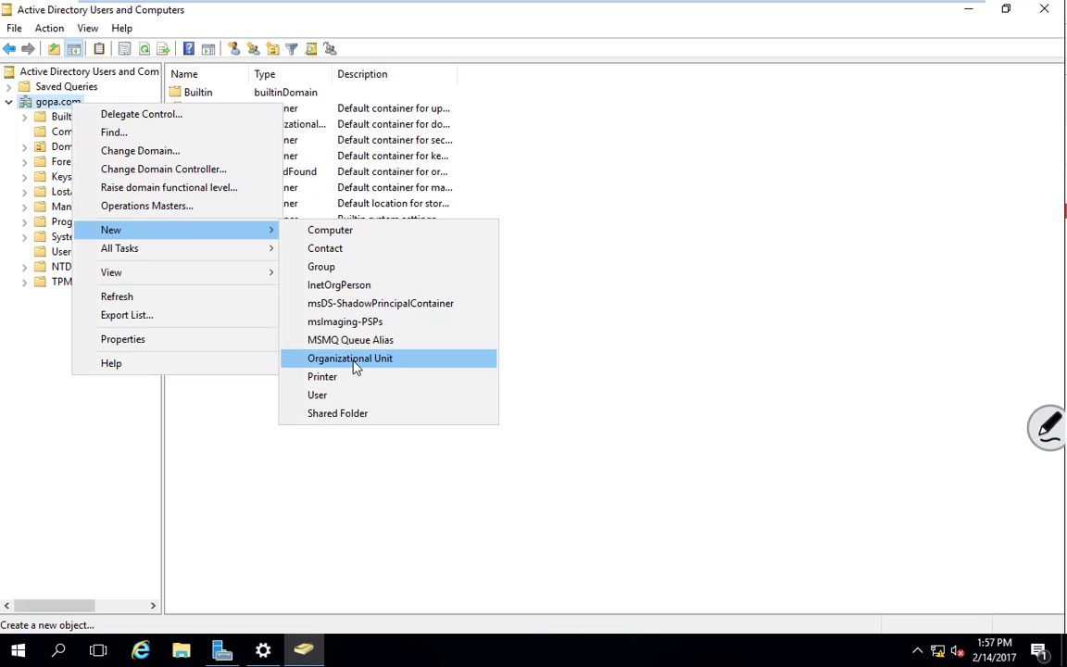
click(740, 446)
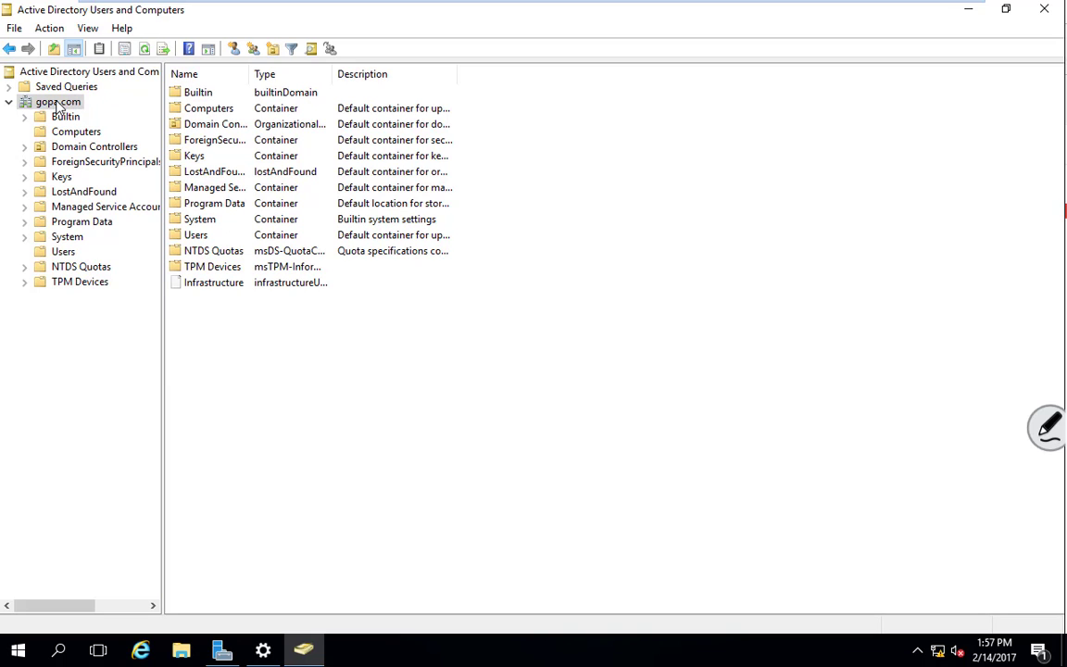
right_click(259, 393)
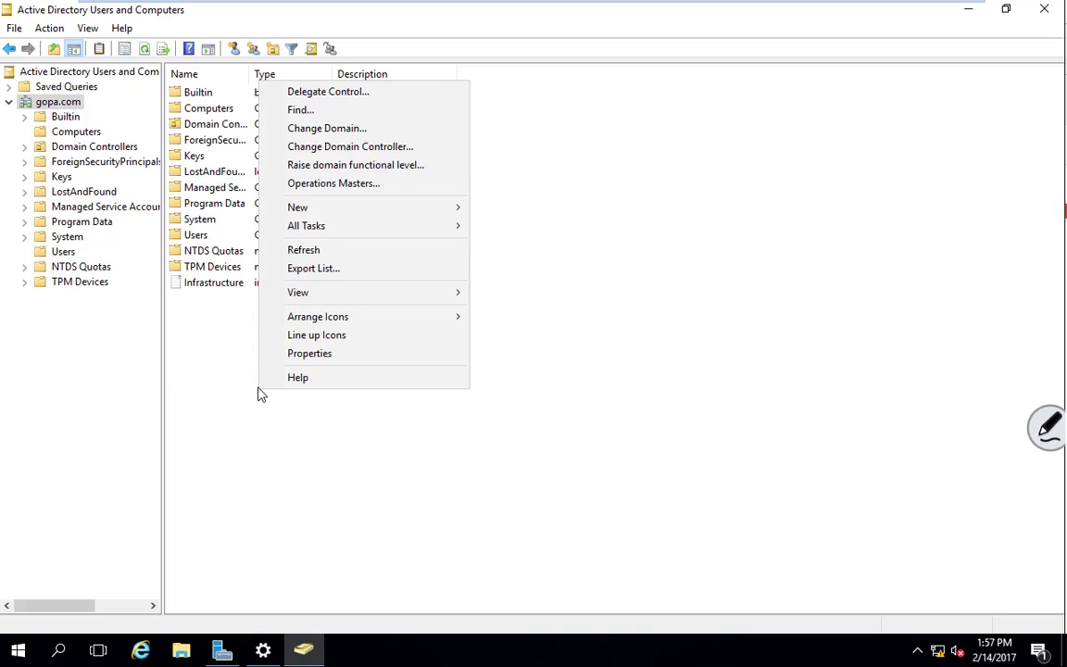
mouse_move(310, 209)
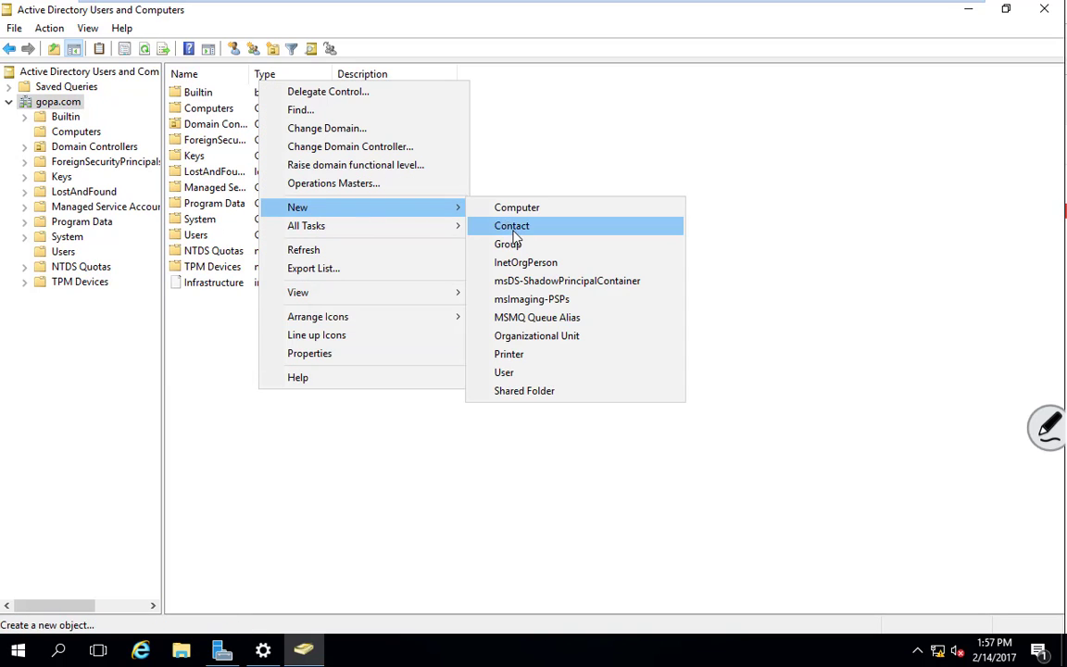
click(357, 491)
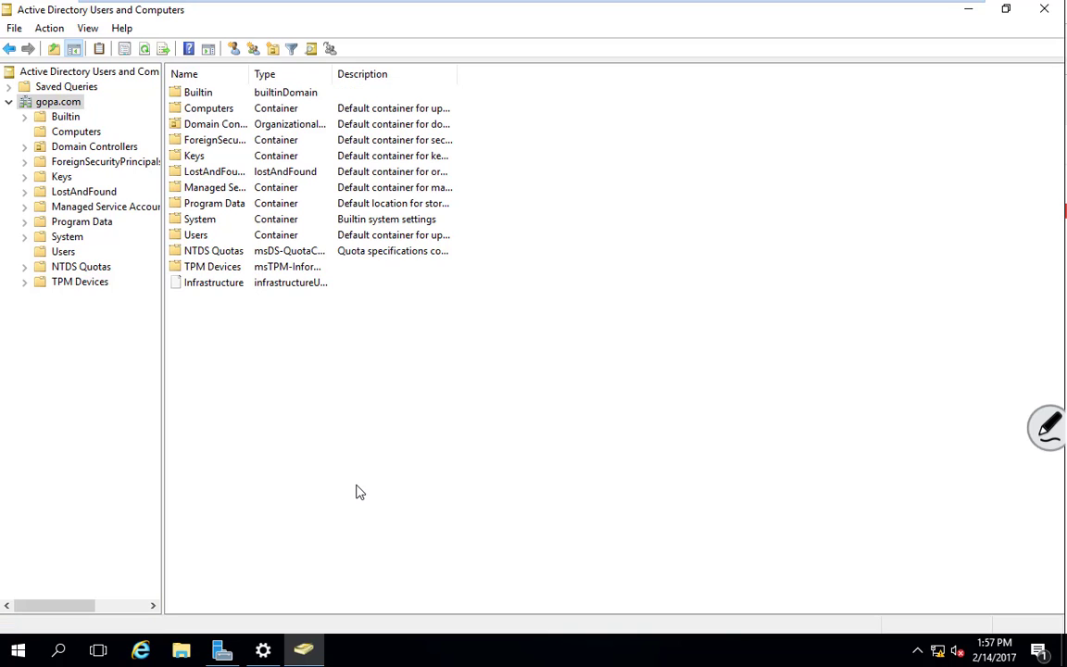
Open the new organizational unit form for gopa.com and cancel it
click(272, 50)
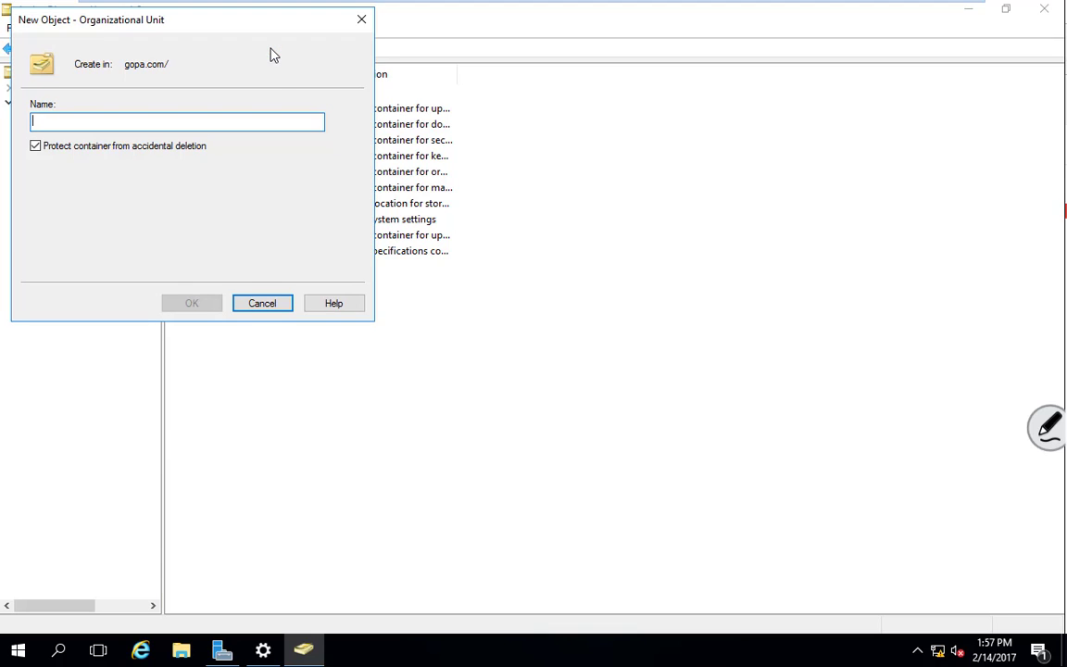
click(262, 303)
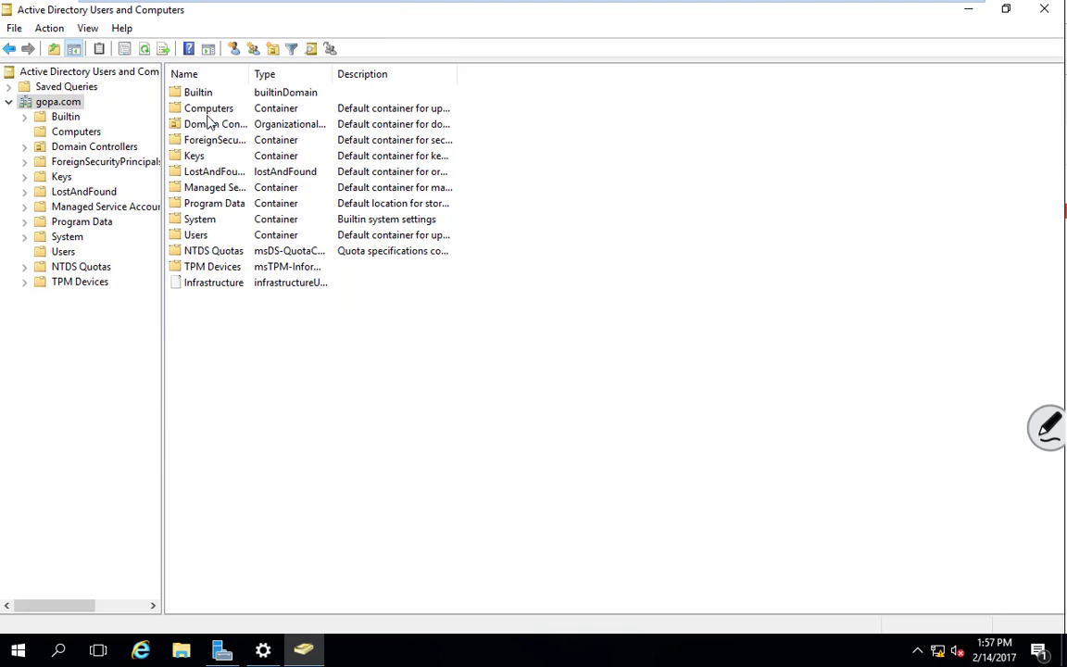
Create an organizational unit named Executive directly under gopa.com, with protection from accidental deletion enabled
click(53, 30)
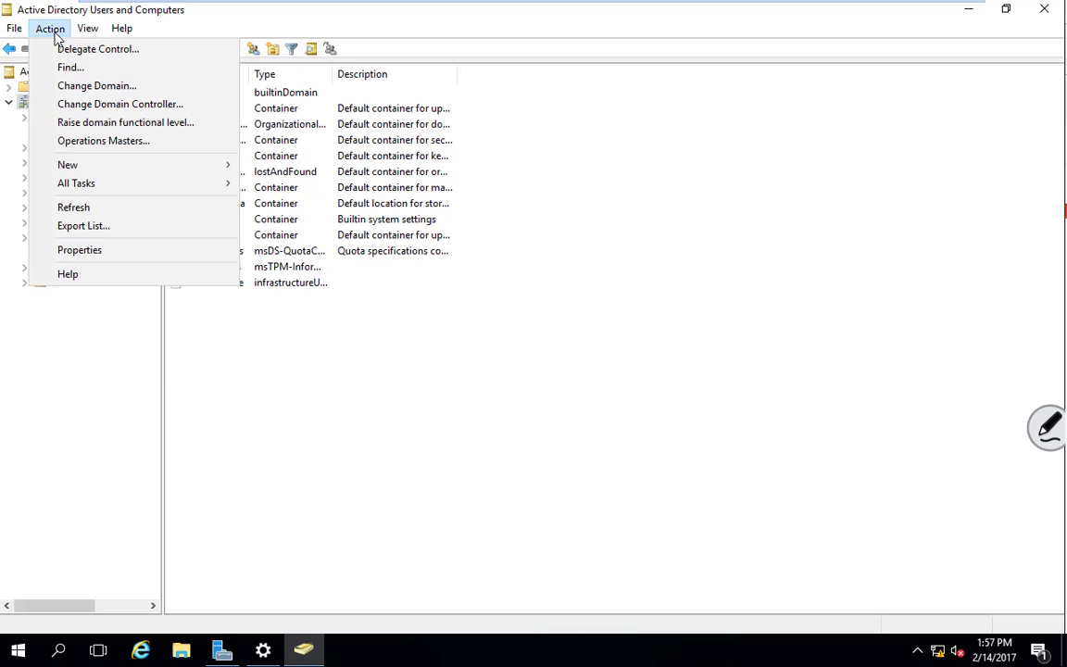
mouse_move(77, 165)
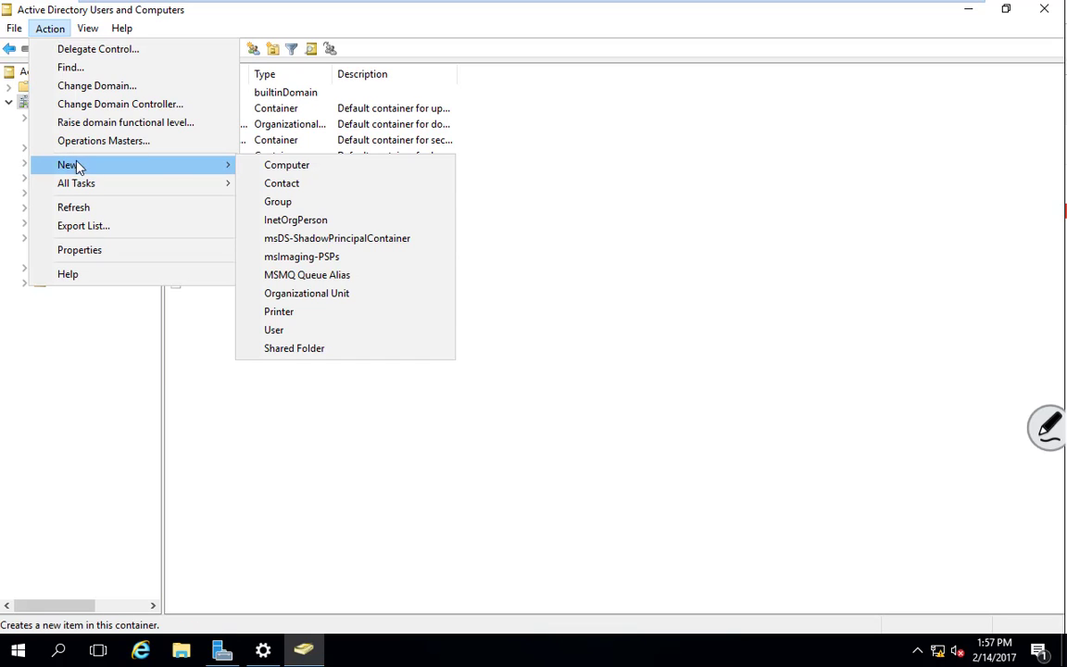
click(318, 296)
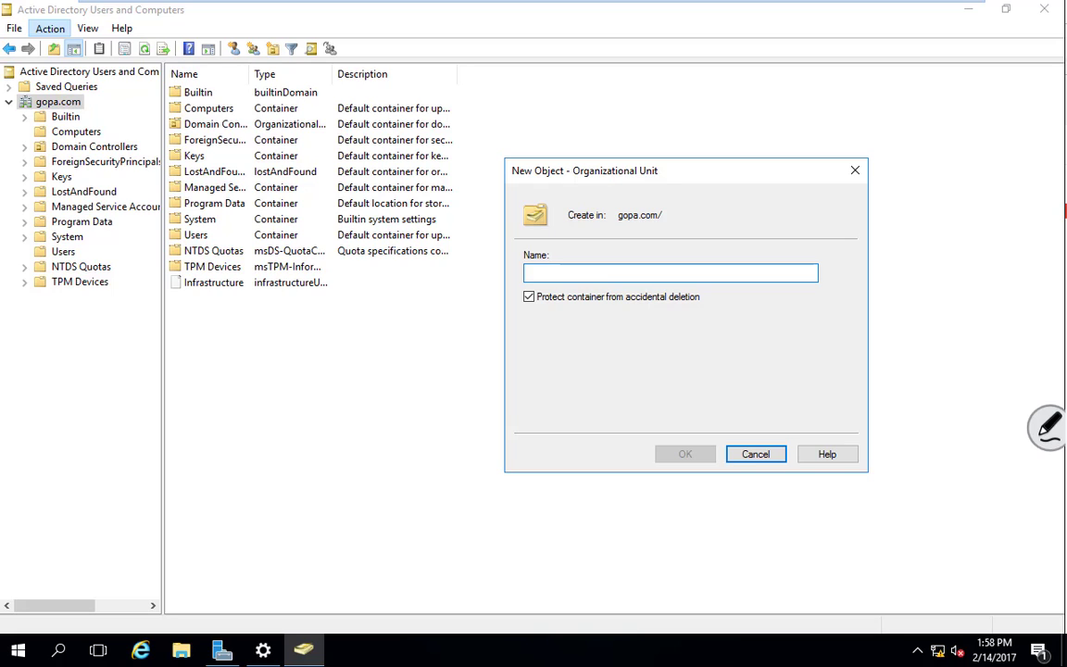
text(Exe)
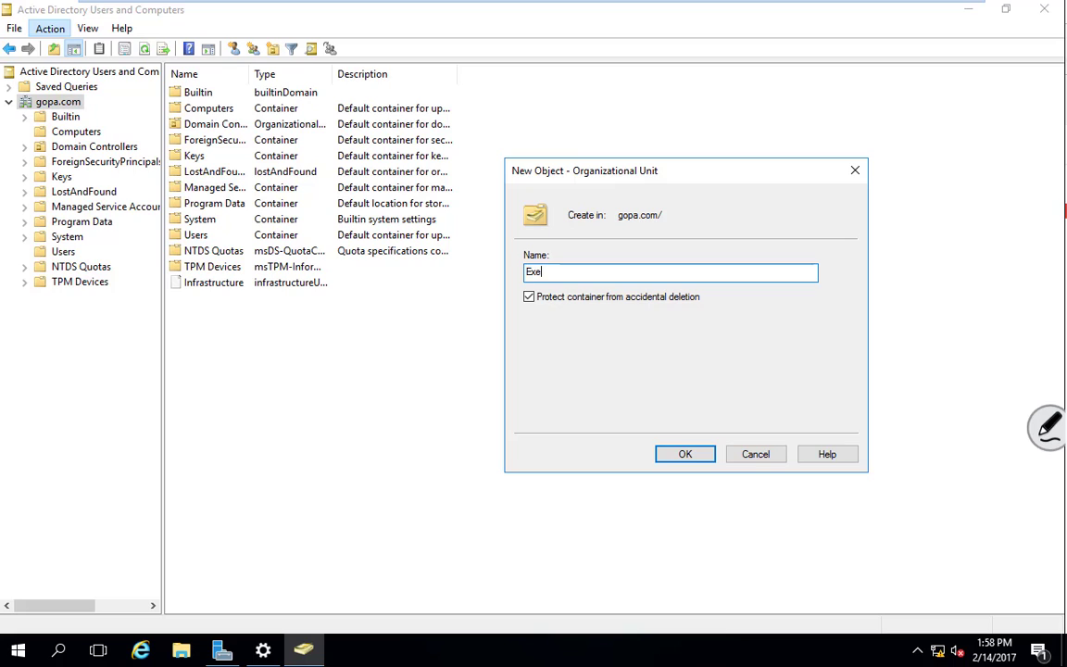
text(cutive)
key(Return)
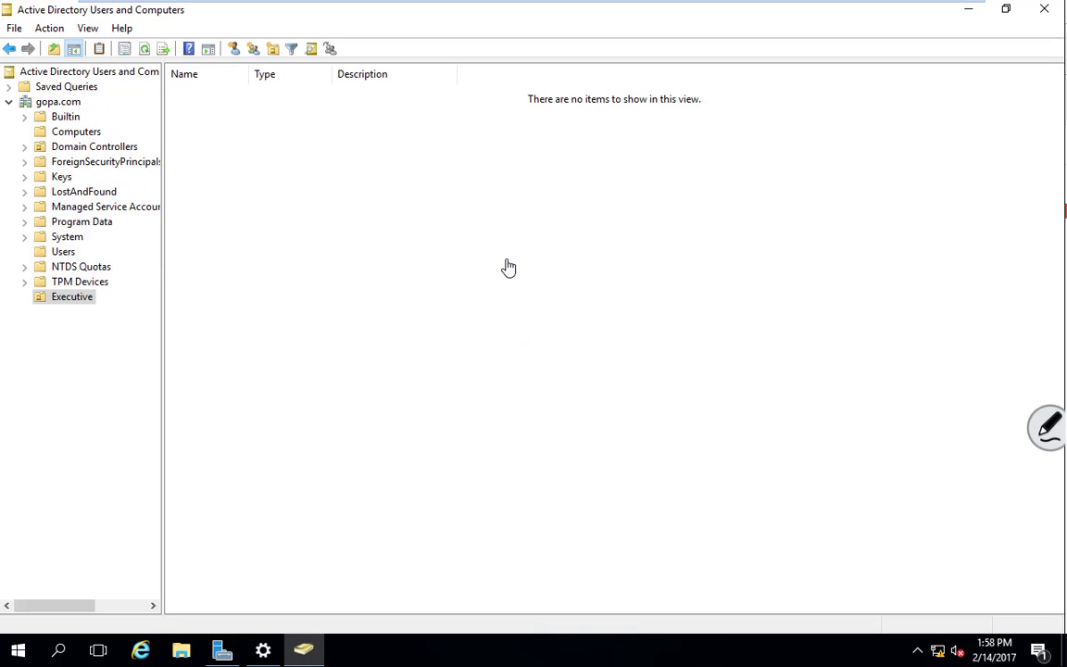
Create an organizational unit named IT inside Executive, with protection from accidental deletion enabled
click(50, 28)
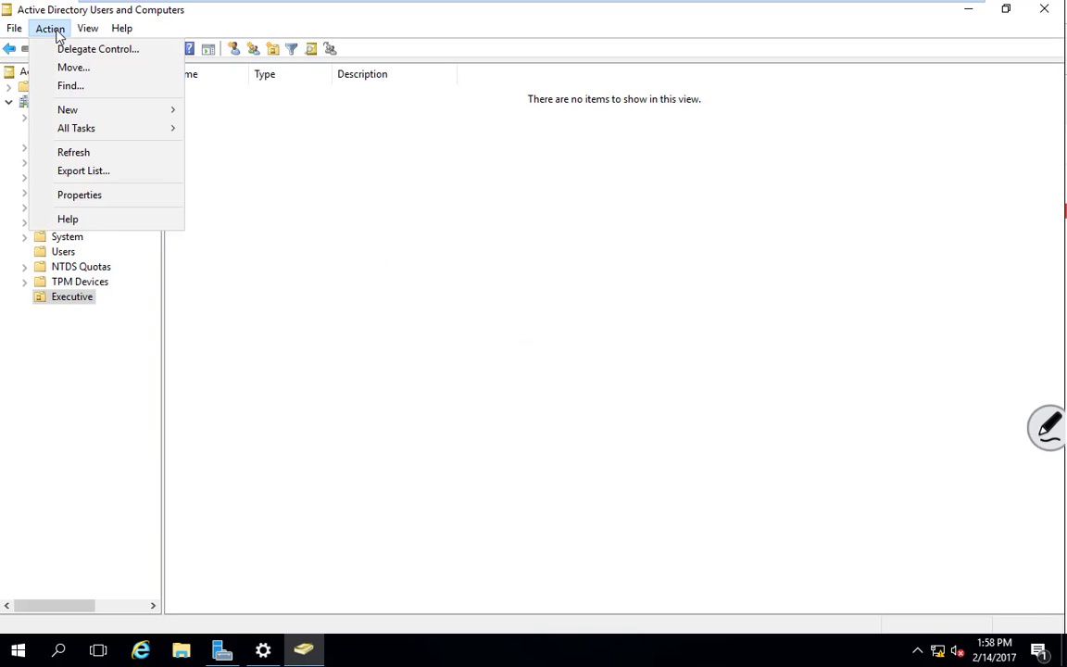
mouse_move(67, 111)
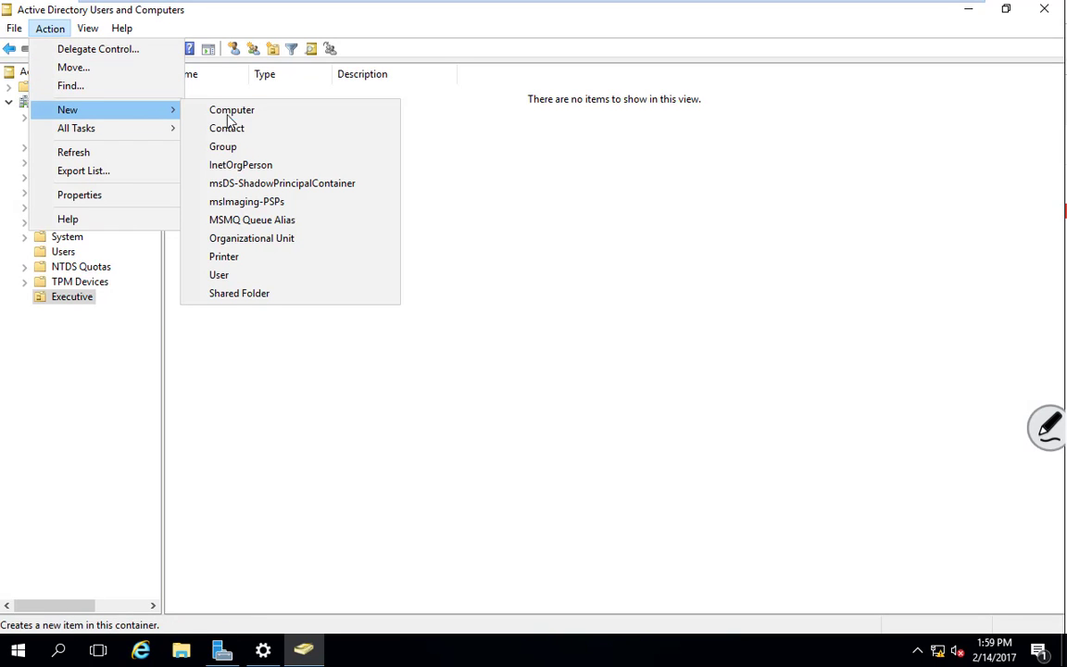
click(277, 240)
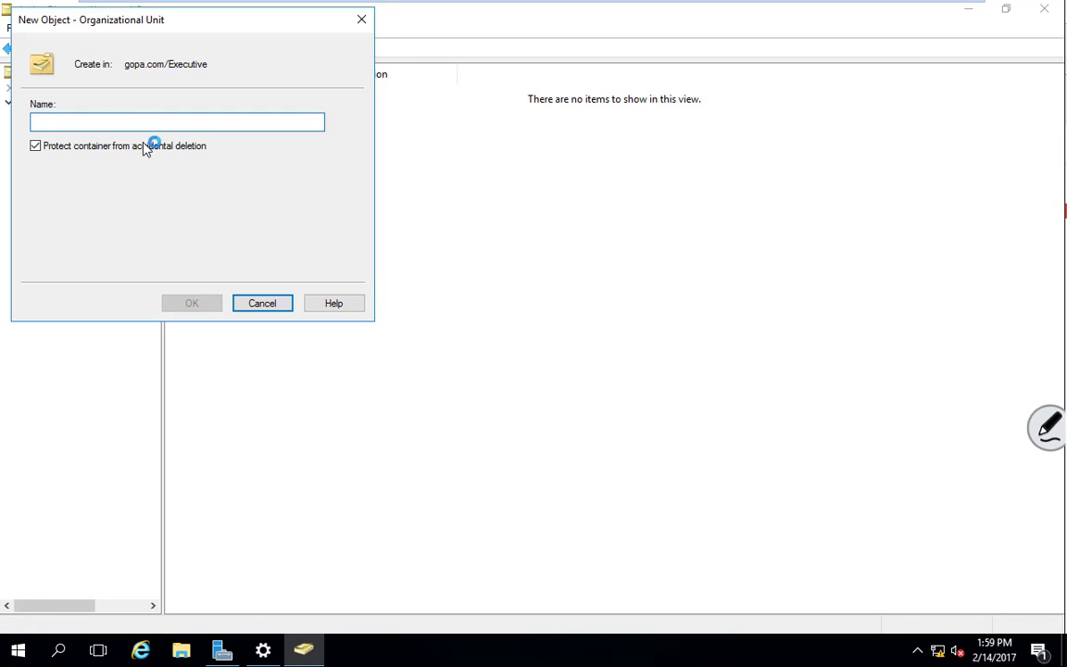
drag(145, 19, 621, 98)
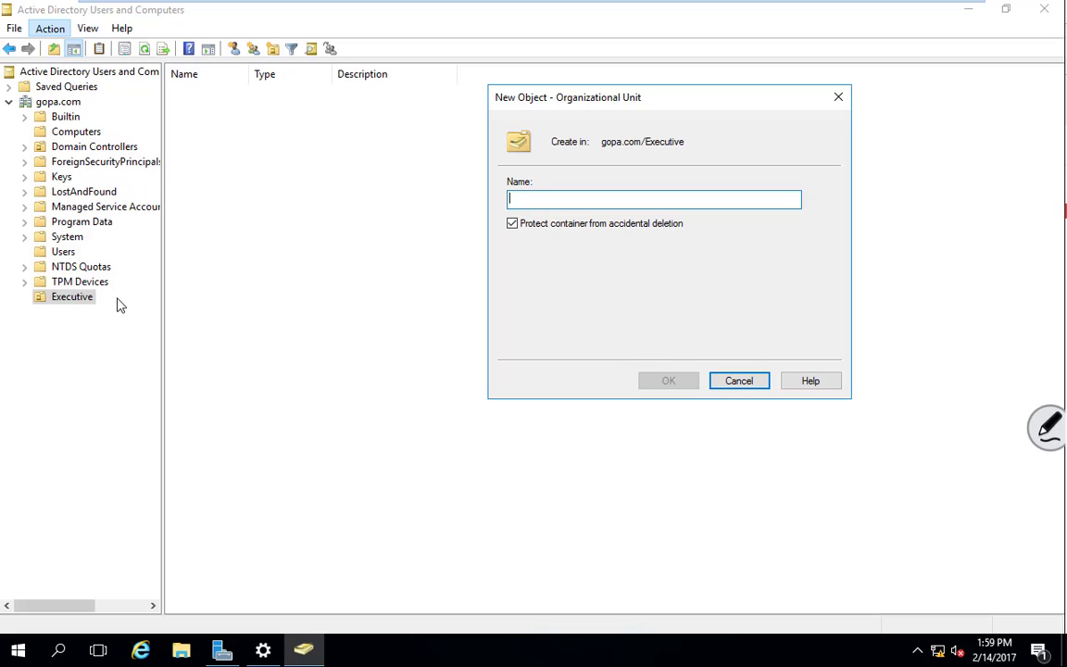
text(IT)
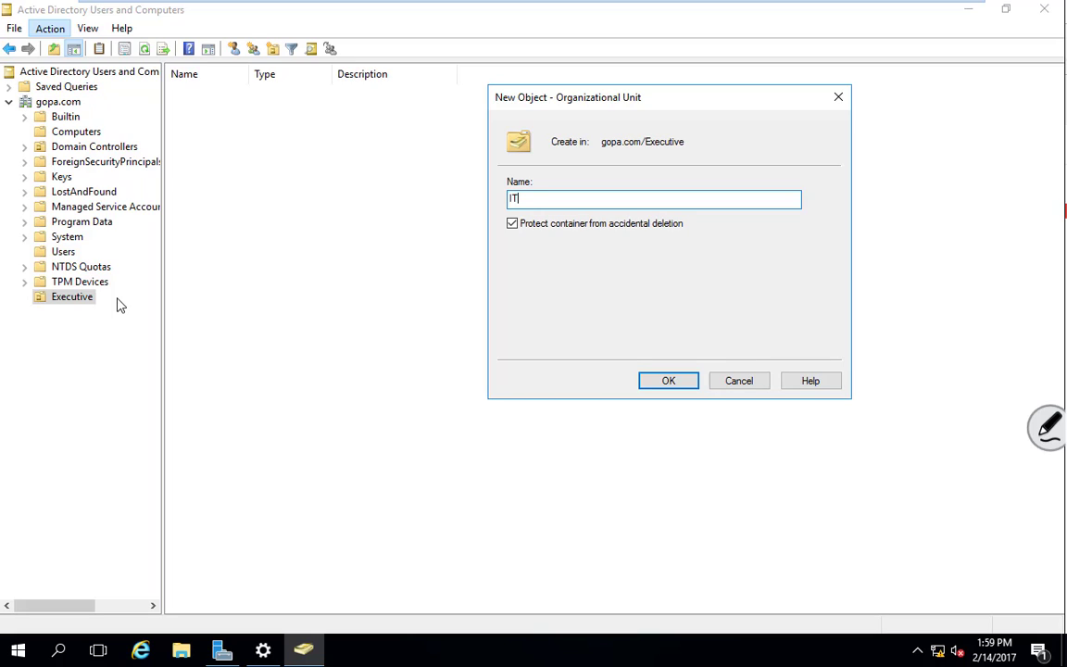
click(663, 382)
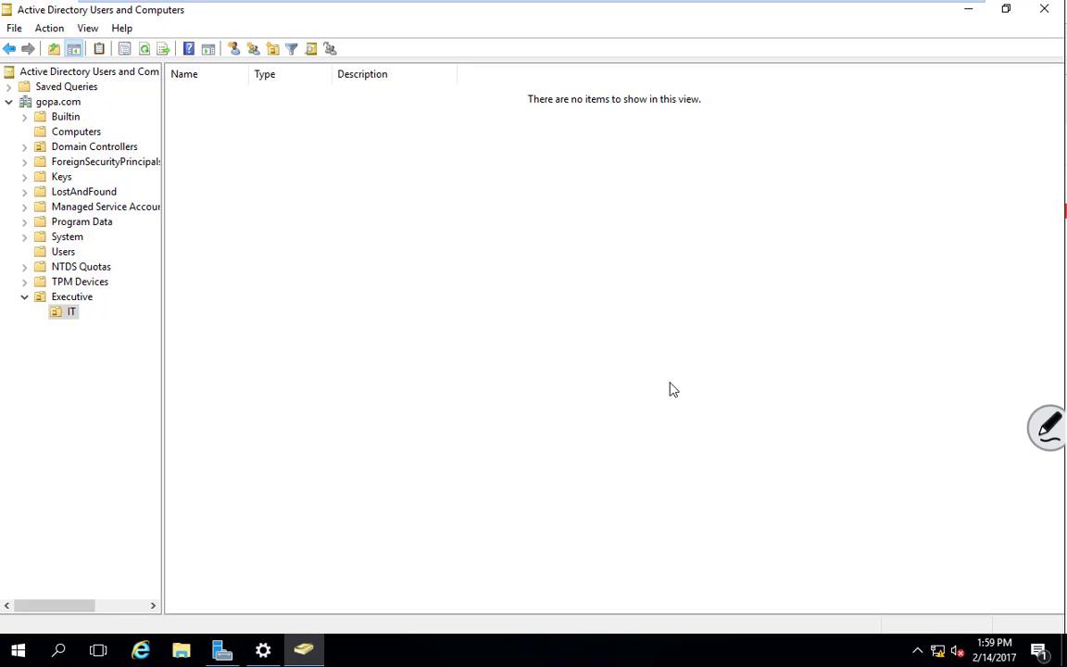
Try to delete the IT organizational unit under Executive
click(57, 102)
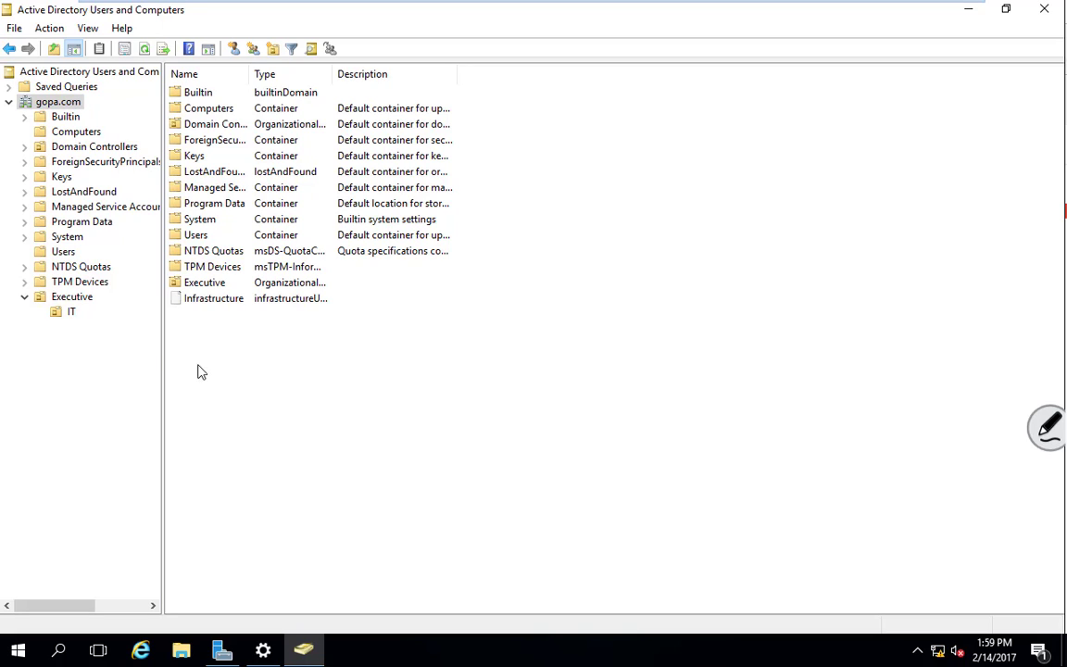
click(71, 313)
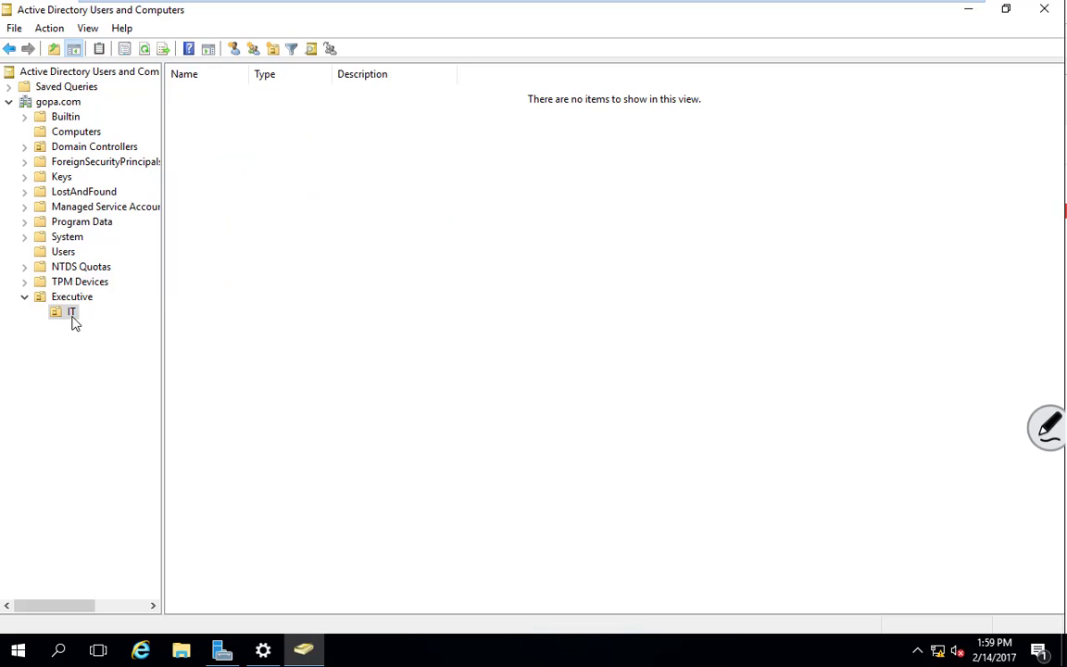
click(73, 315)
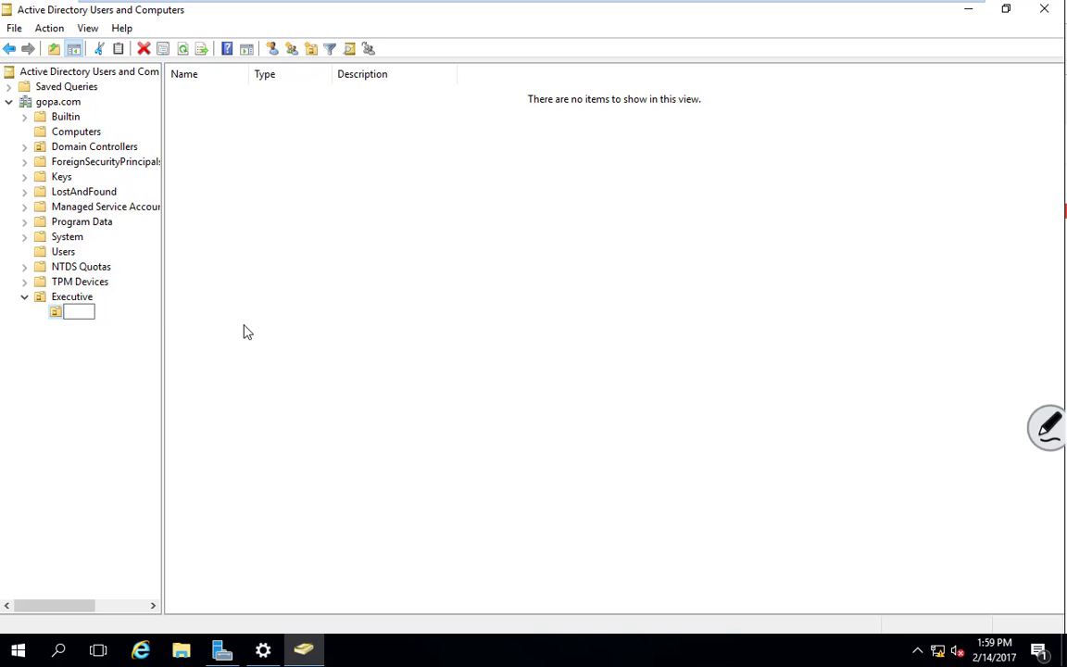
key(Return)
click(648, 413)
key(Delete)
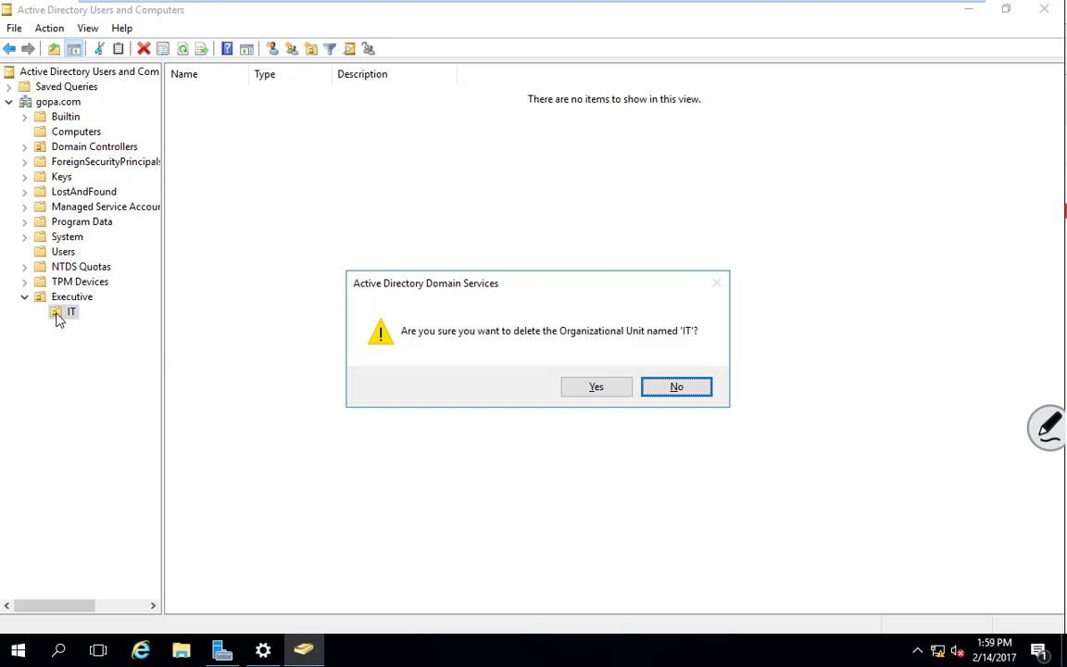
click(594, 389)
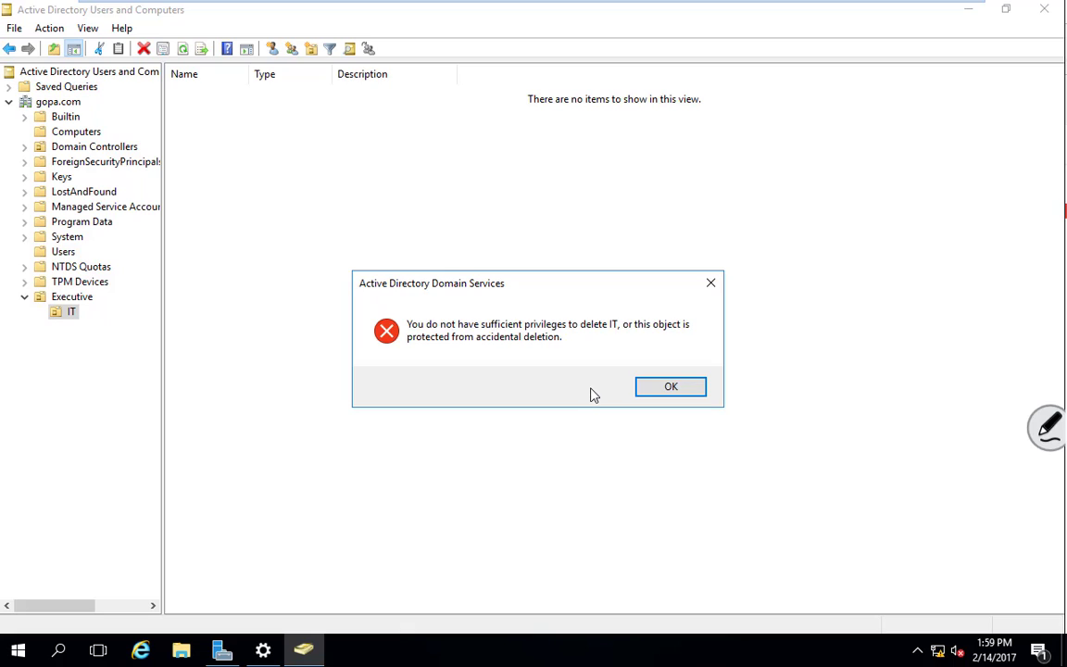
click(663, 389)
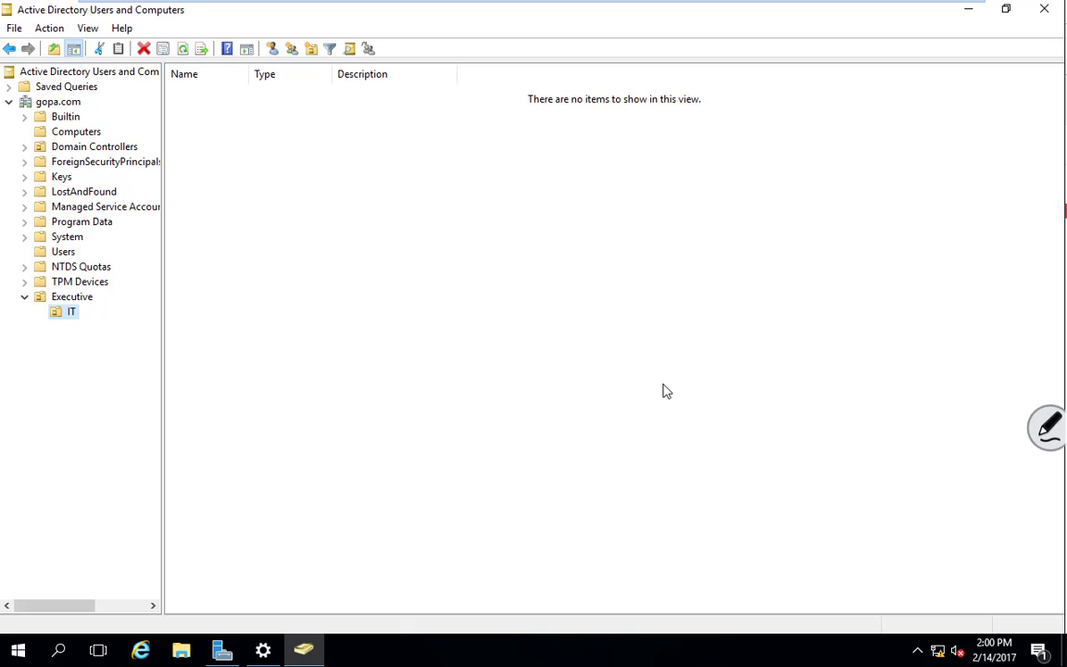
Examine the accidental-deletion protection option in the new organizational unit form for Executive, and cancel the form
click(69, 302)
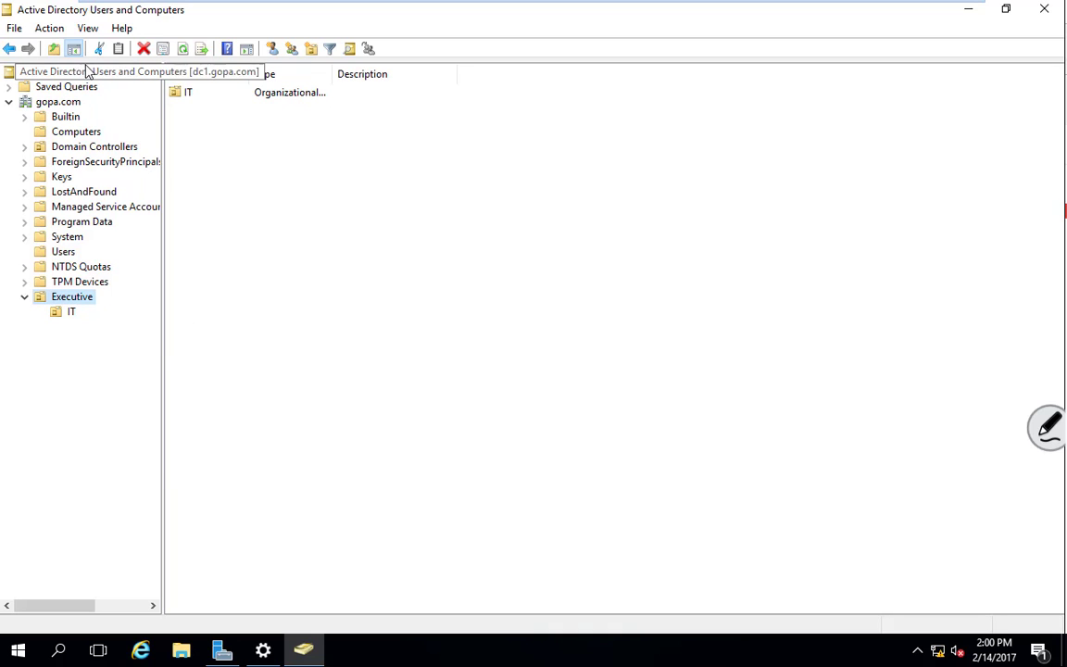
click(312, 50)
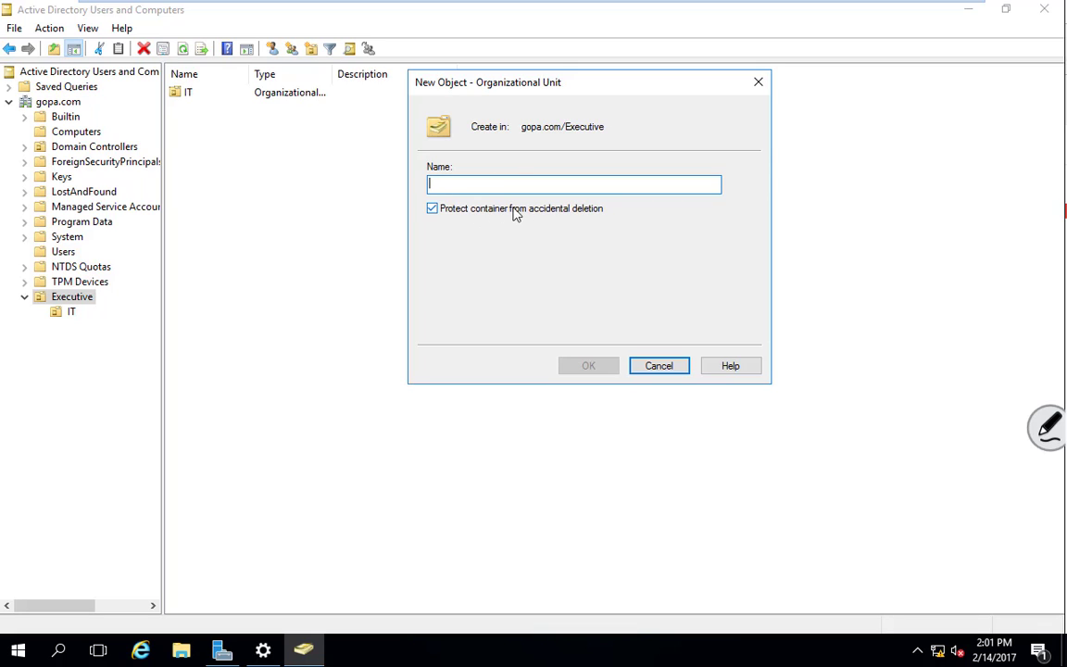
click(652, 365)
Open the IT organizational unit's properties and cancel them, and turn off Advanced Features
click(67, 313)
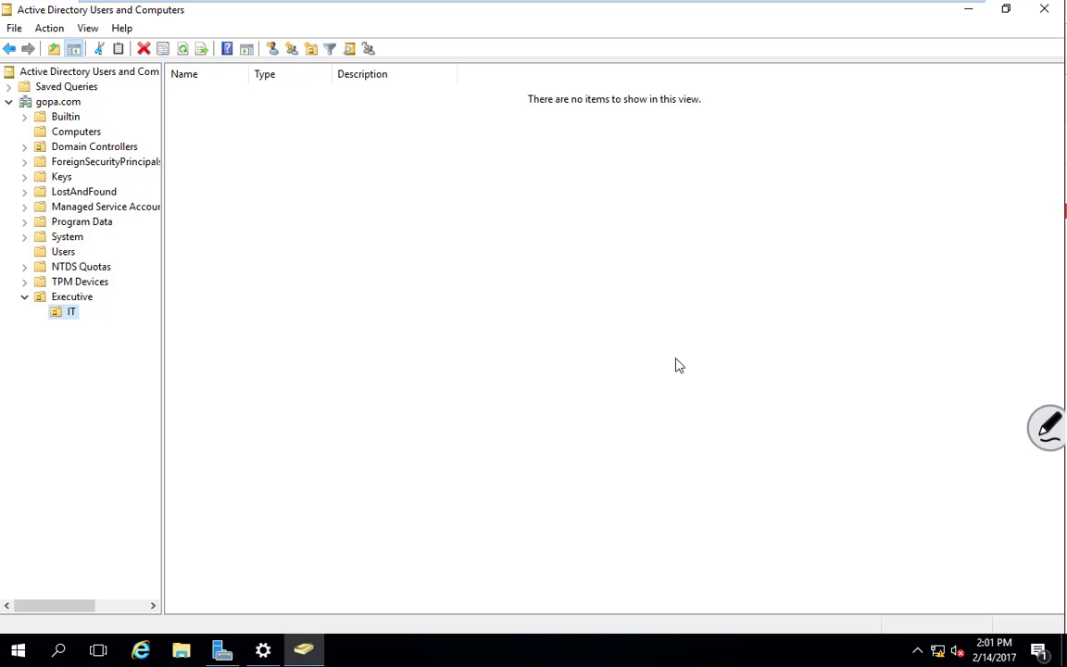
right_click(72, 313)
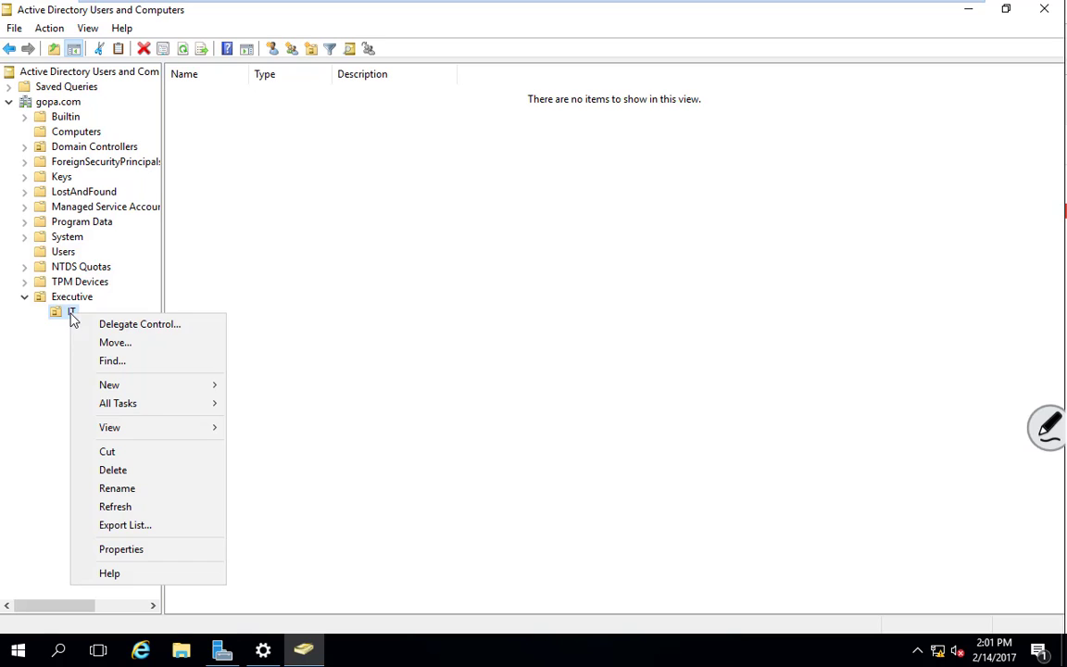
click(139, 550)
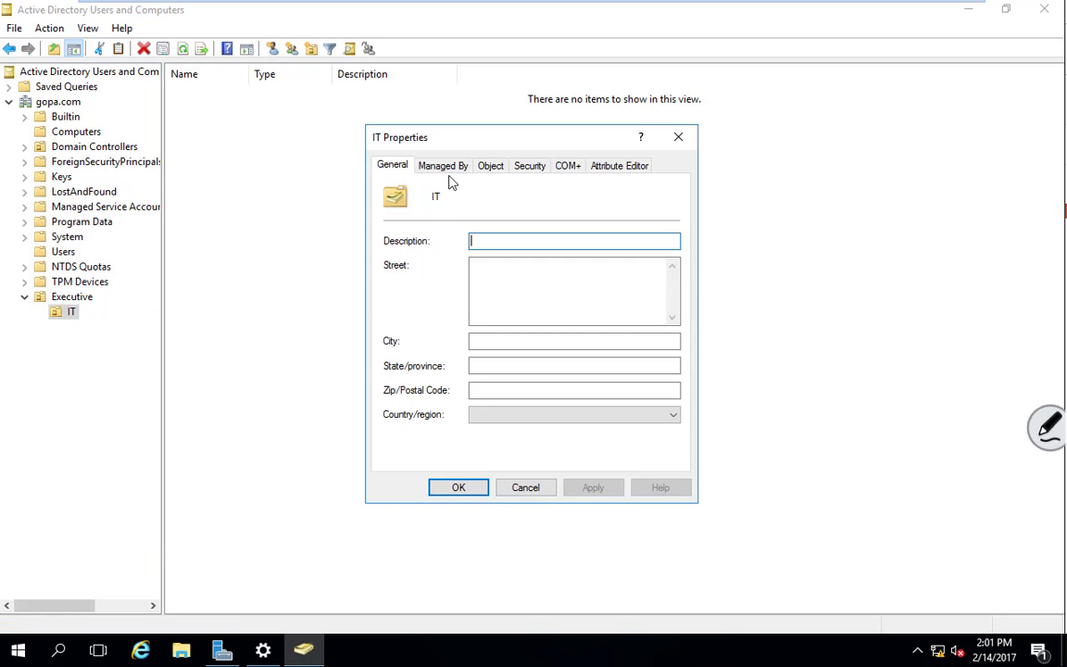
click(520, 488)
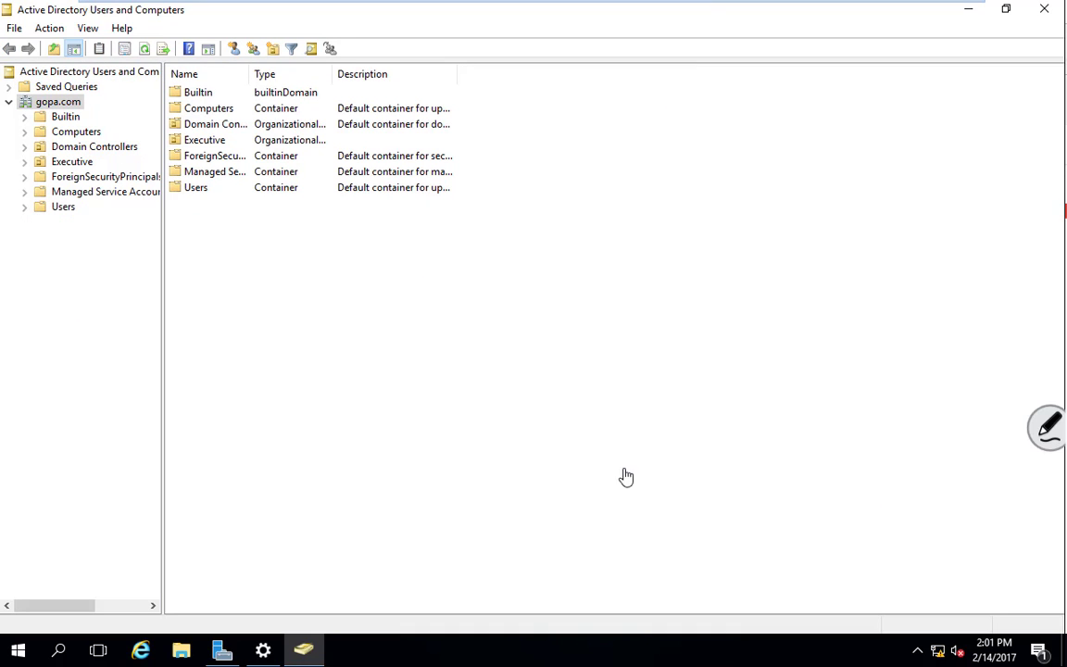
Examine the General, Managed By and COM+ properties of the Executive organizational unit with Advanced Features off
right_click(67, 166)
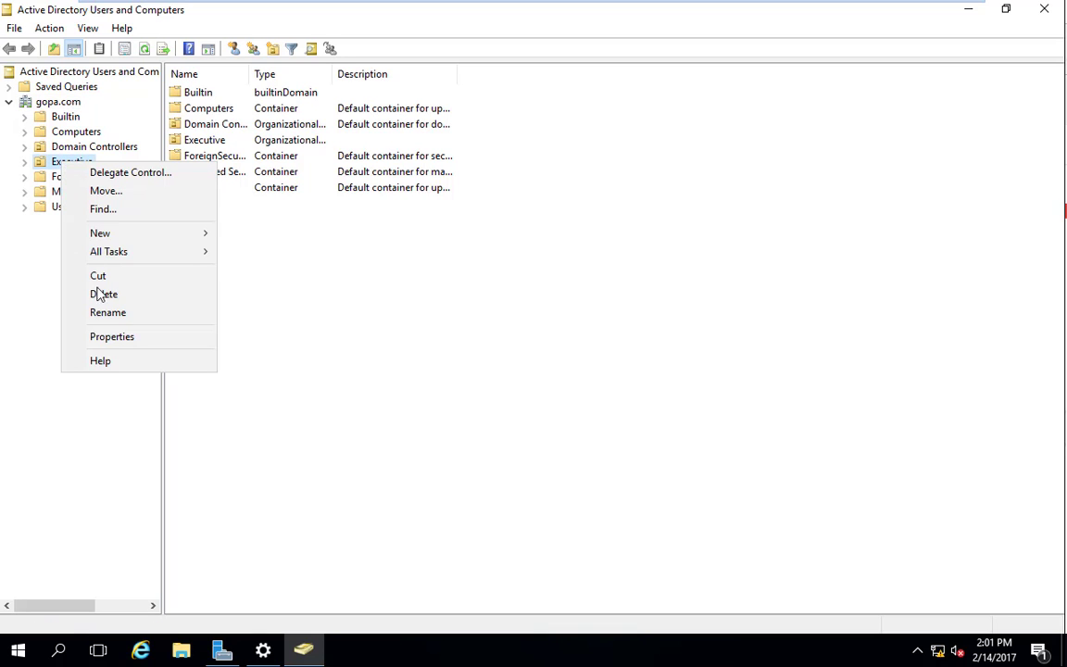
click(111, 336)
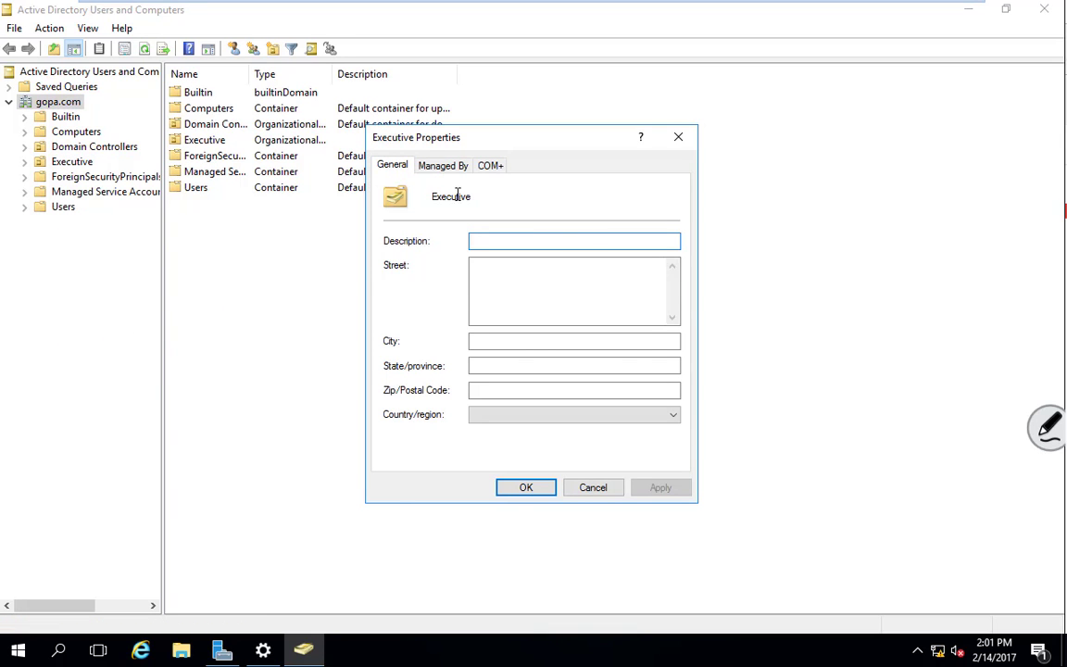
click(440, 172)
click(490, 166)
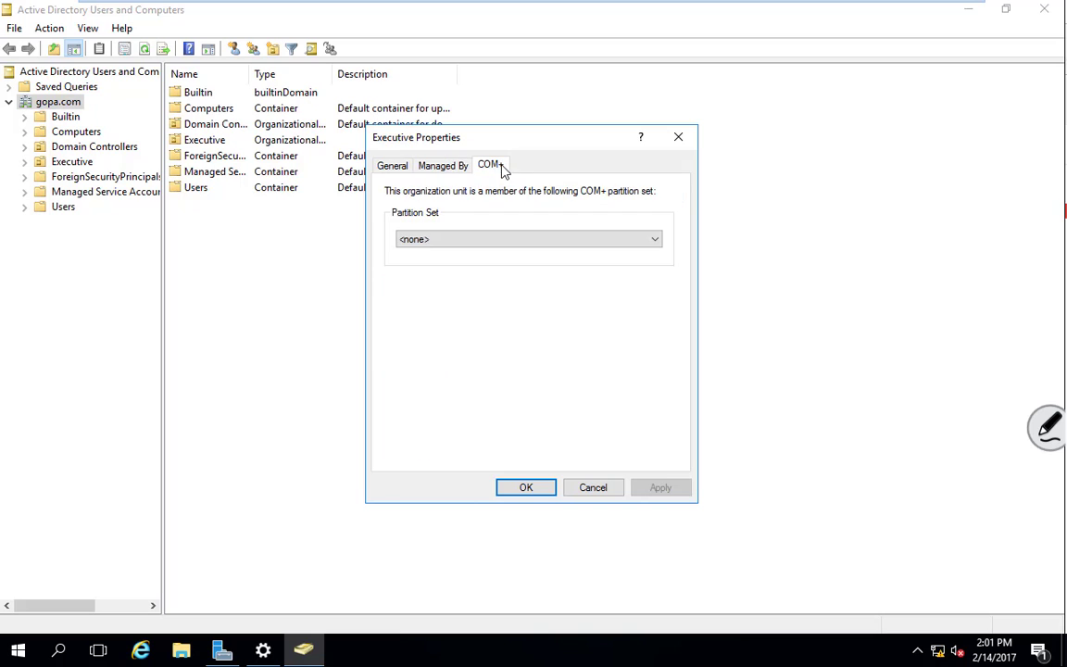
click(443, 168)
click(400, 168)
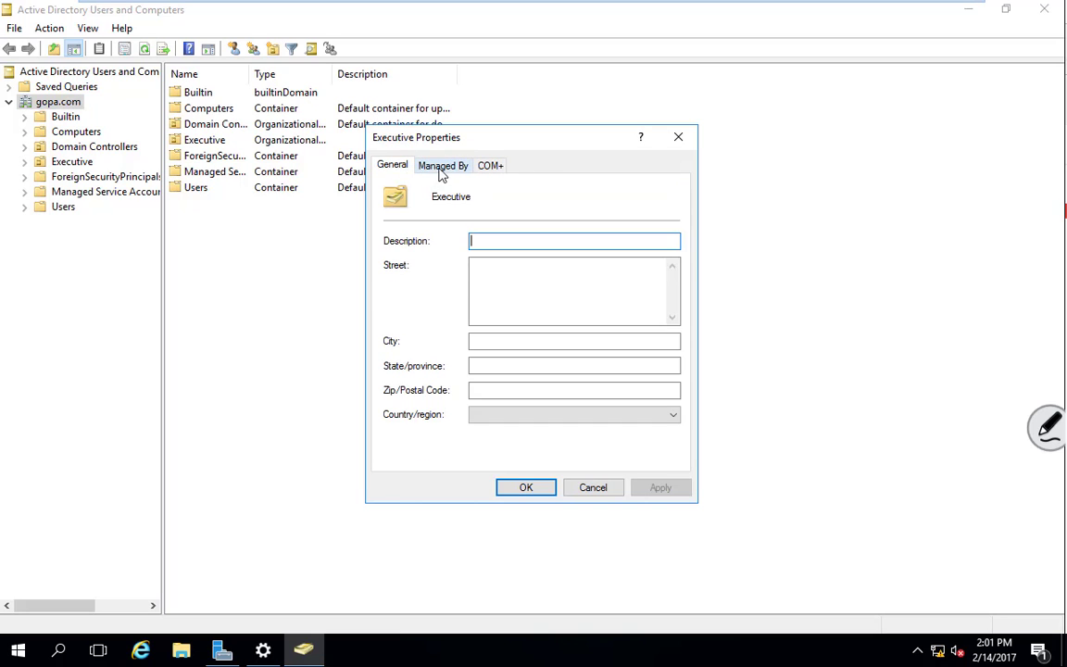
click(443, 168)
click(493, 168)
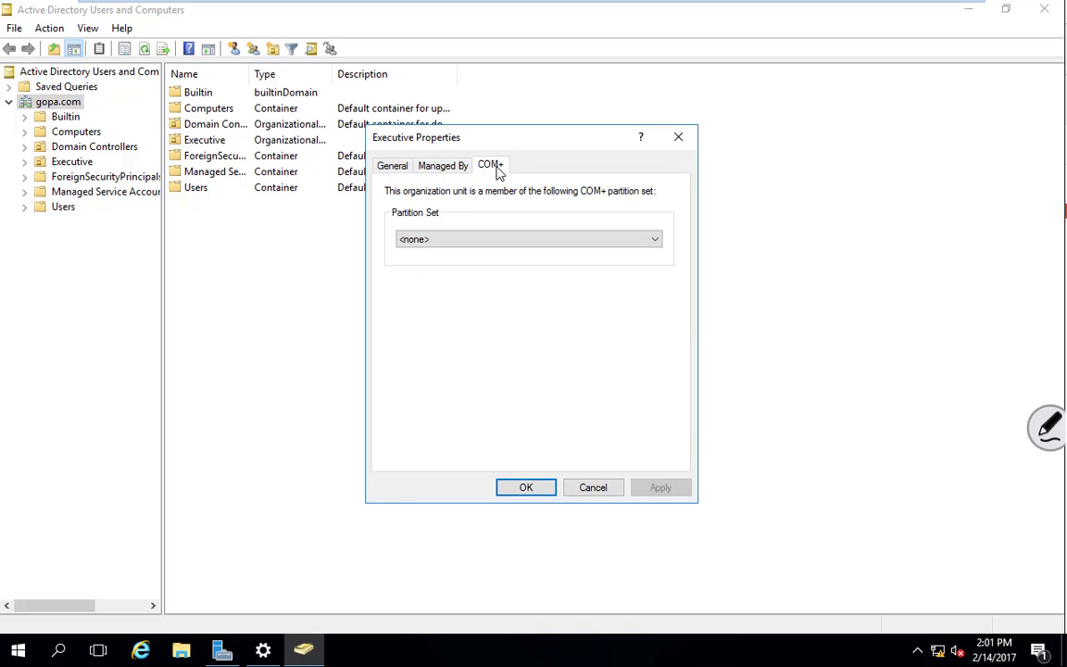
click(525, 487)
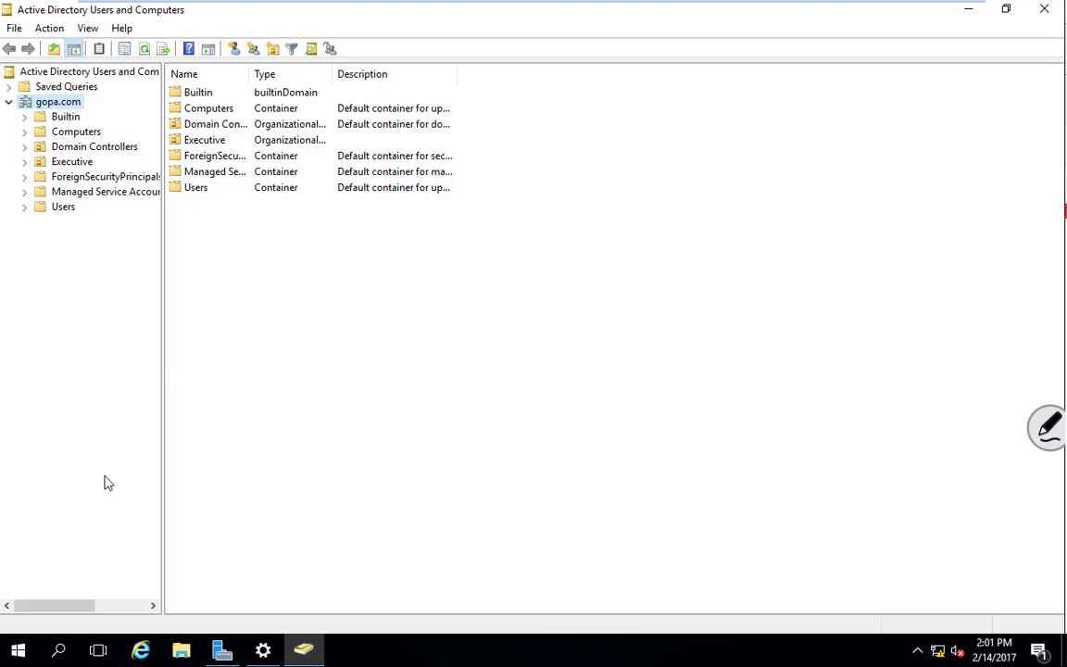
Examine the available property pages of the IT organizational unit under Executive with Advanced Features off
click(88, 30)
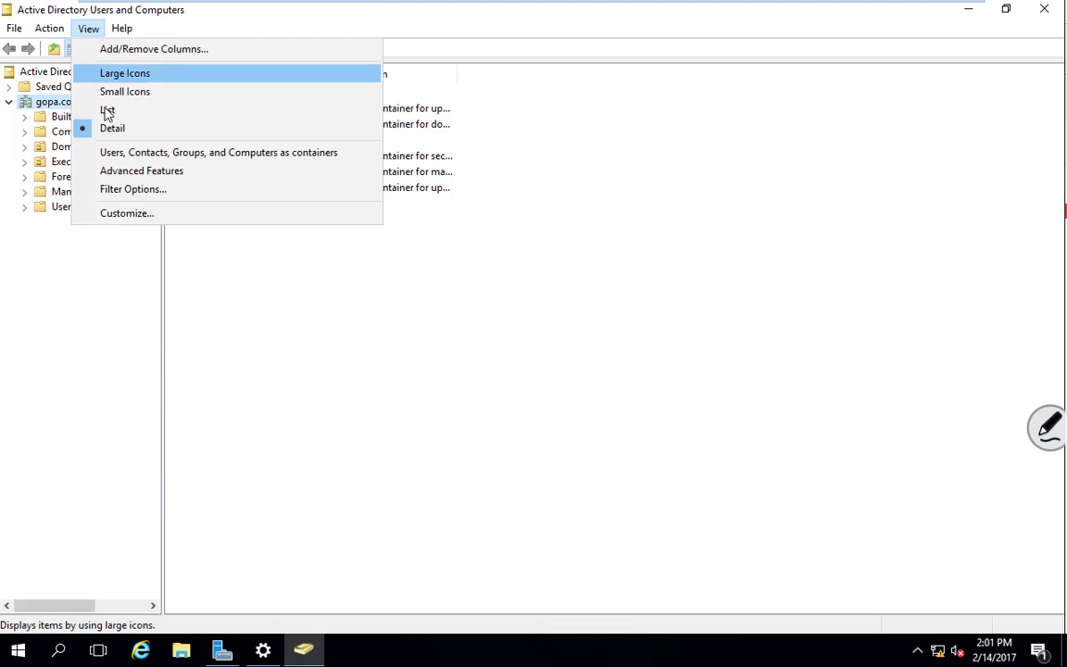
click(306, 345)
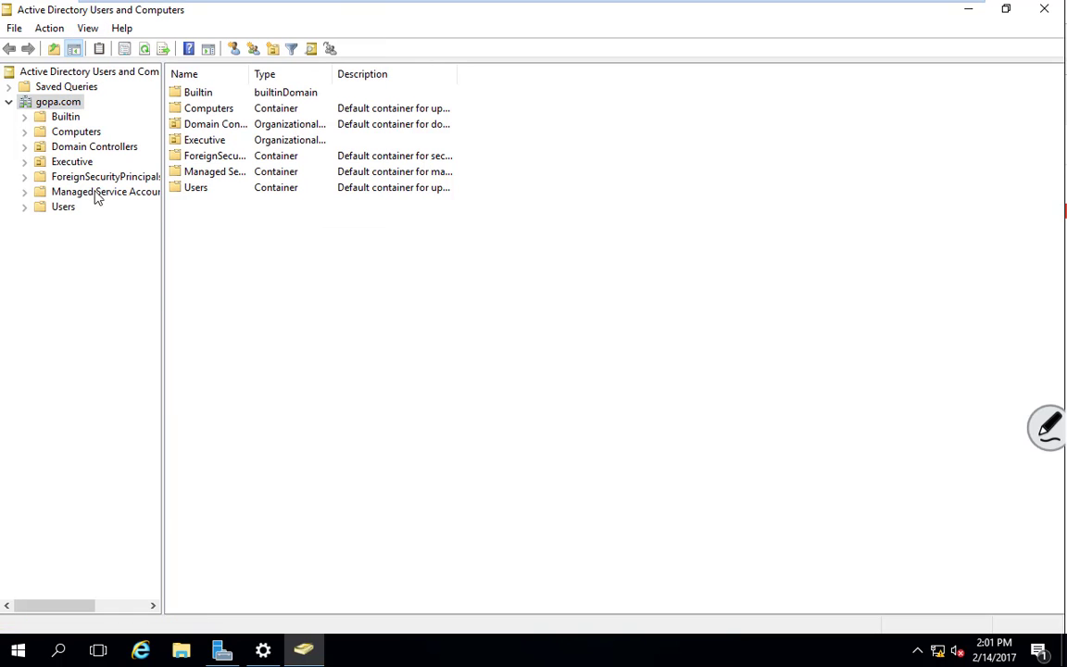
click(64, 163)
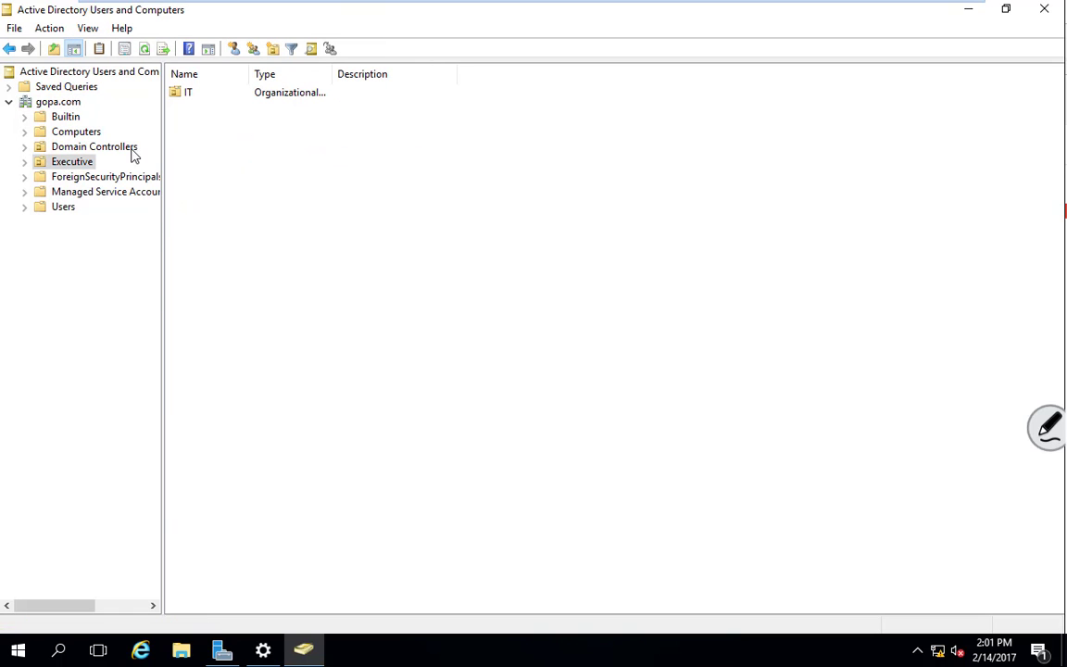
click(24, 162)
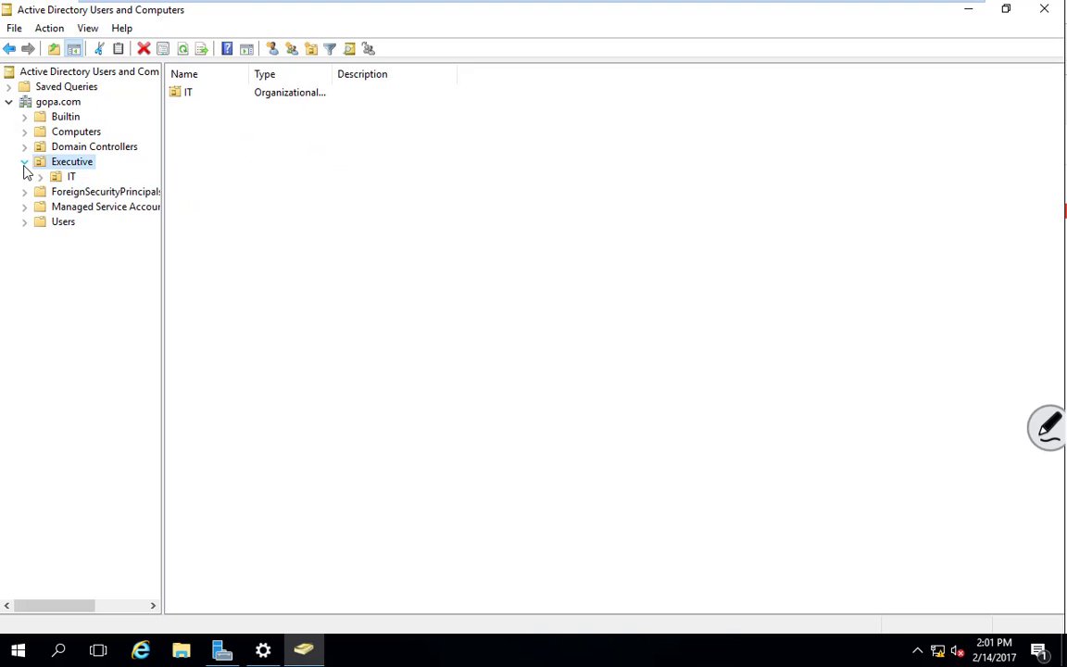
right_click(70, 178)
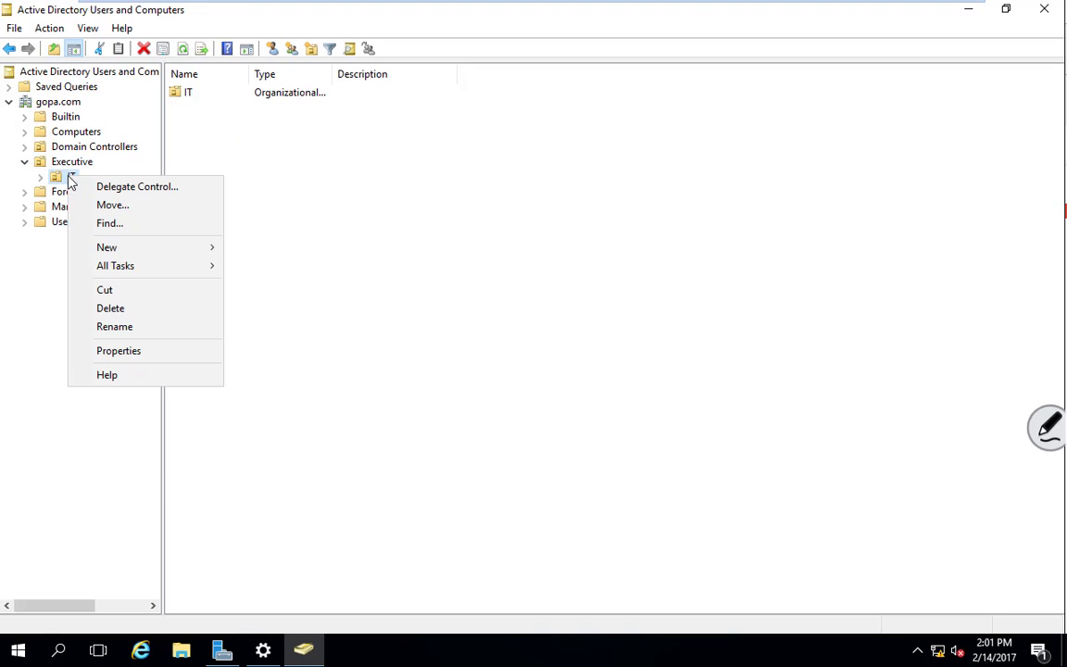
click(122, 351)
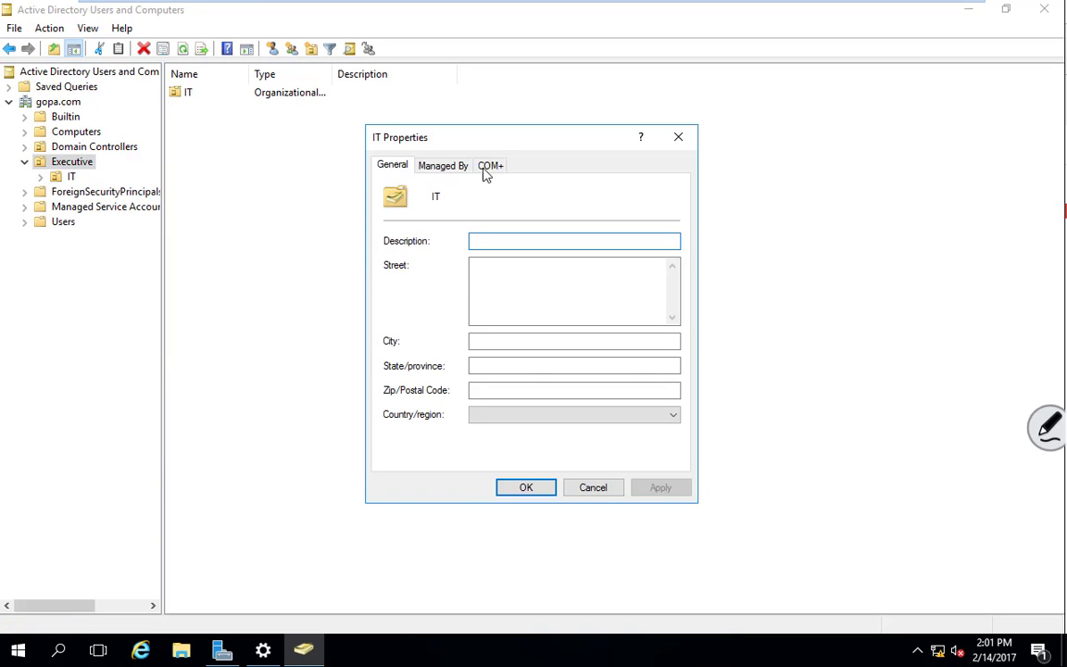
click(525, 487)
Turn on Advanced Features, and open and close the properties of the IT organizational unit under Executive
click(88, 29)
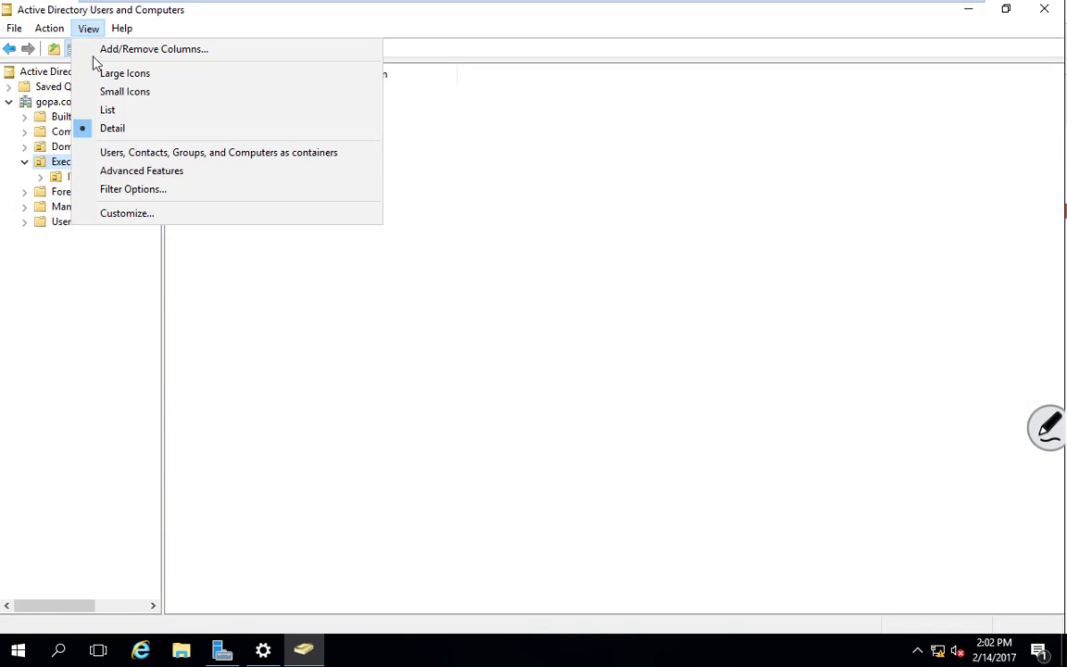
click(125, 170)
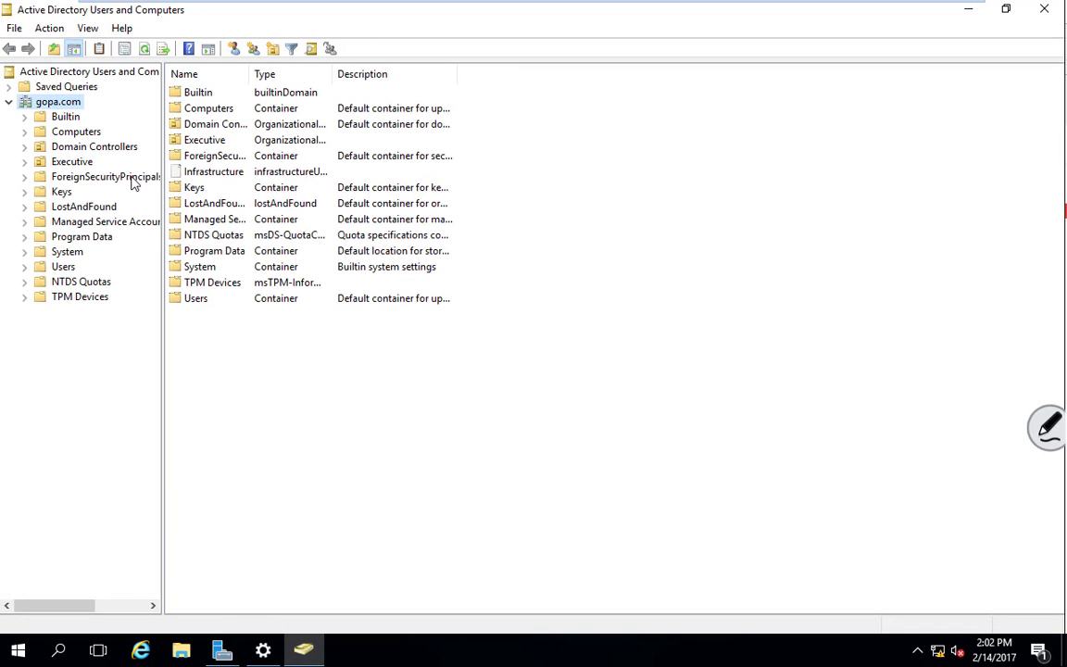
click(24, 161)
right_click(59, 177)
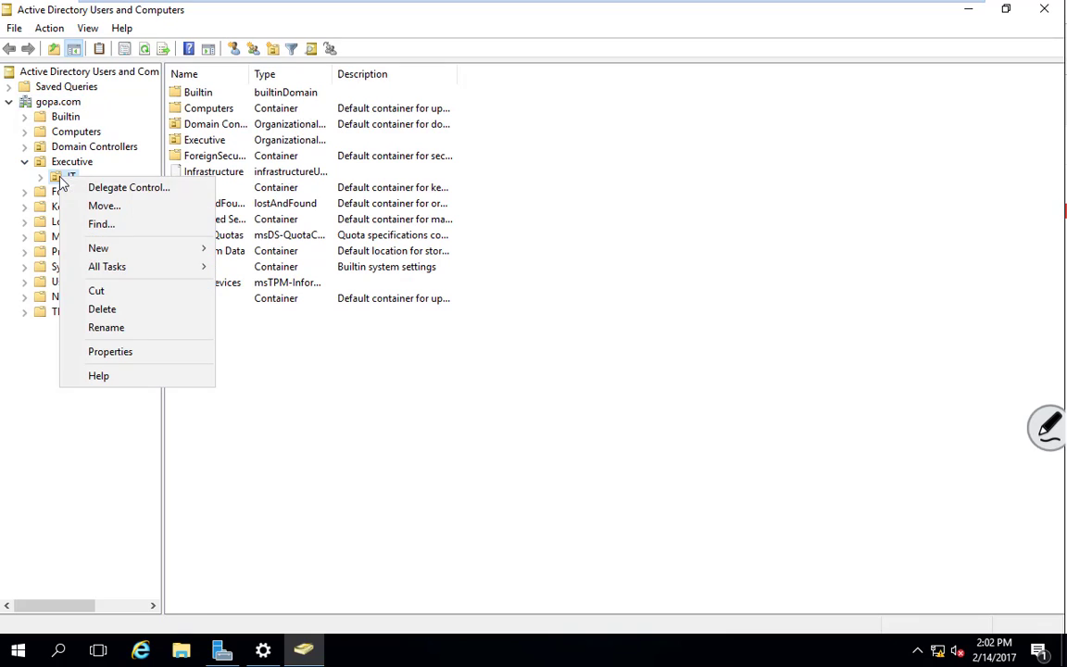
click(111, 352)
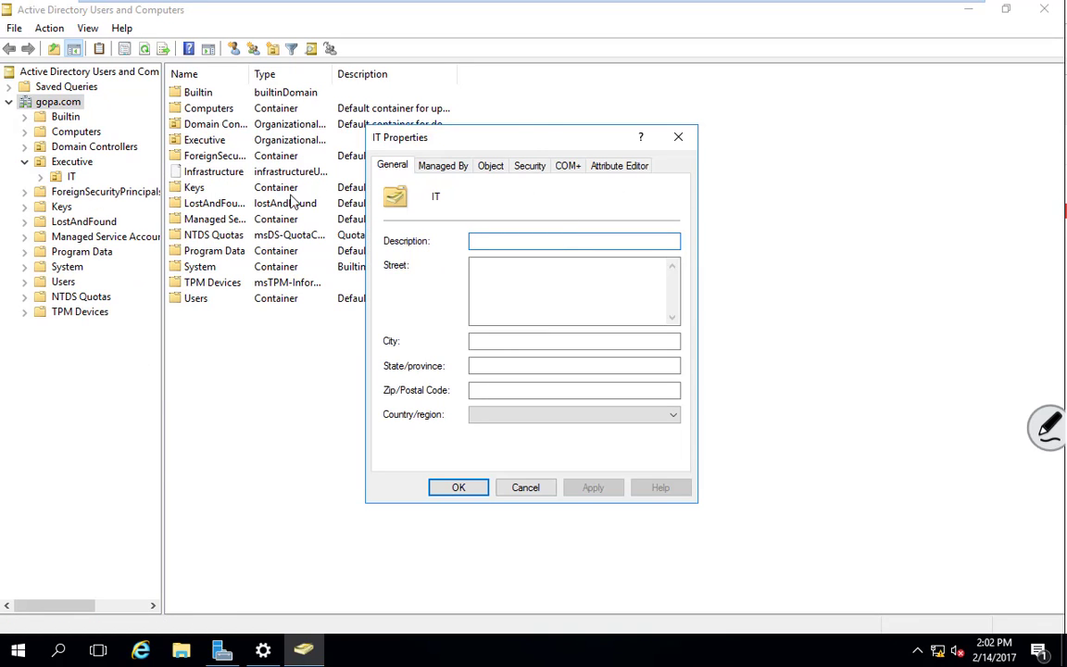
key(Escape)
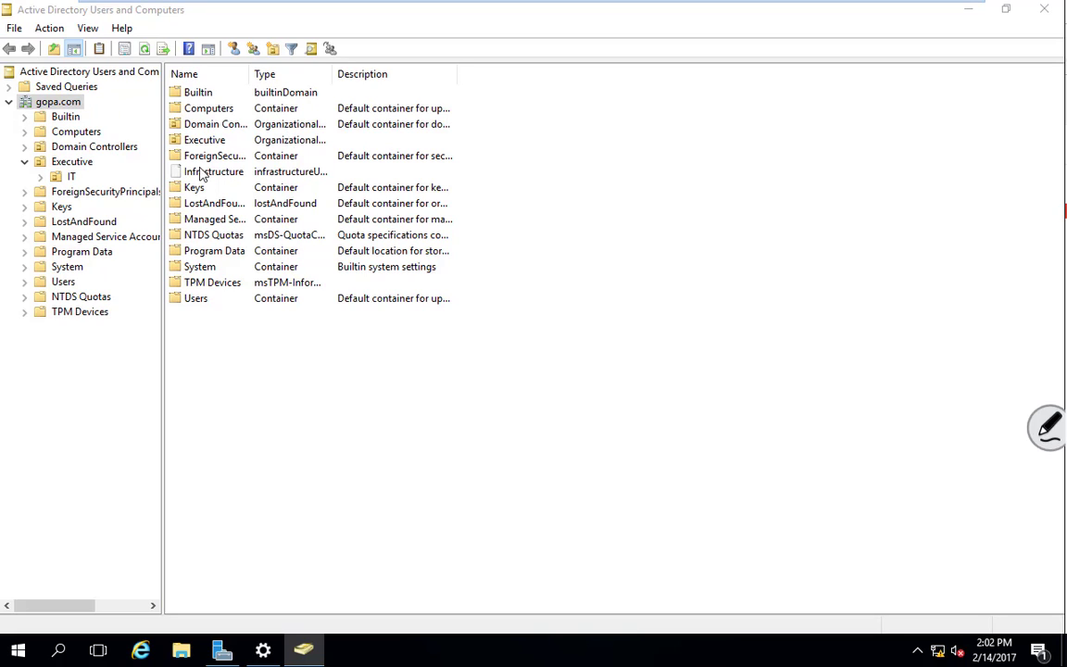
Examine the Managed By, Object, Security, COM+ and Attribute Editor properties of the IT organizational unit
right_click(71, 176)
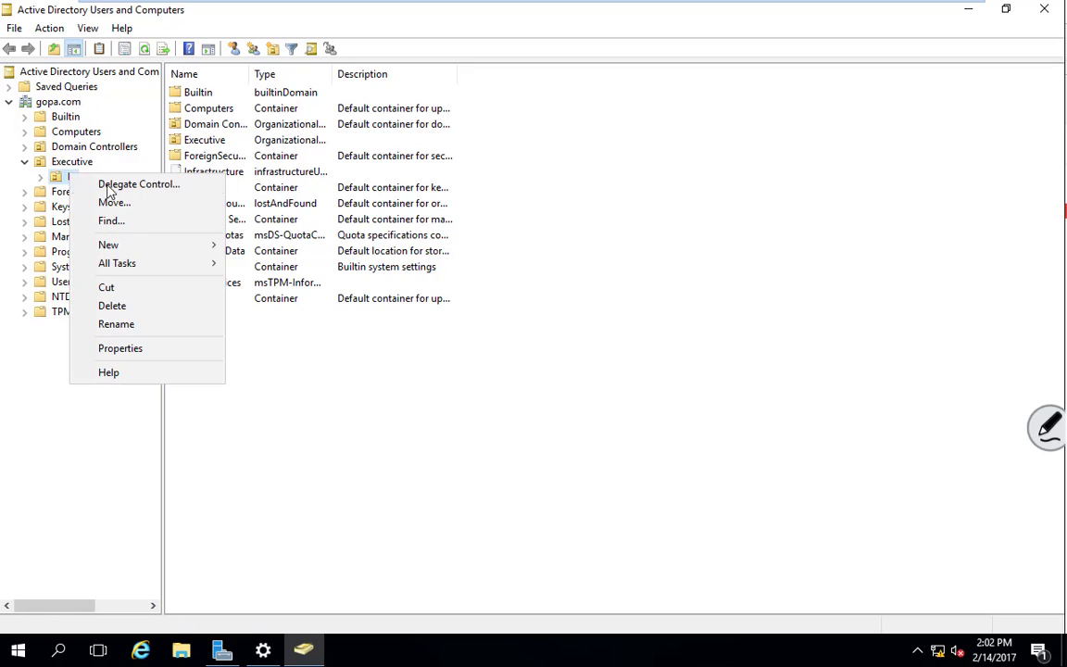
click(121, 348)
click(445, 167)
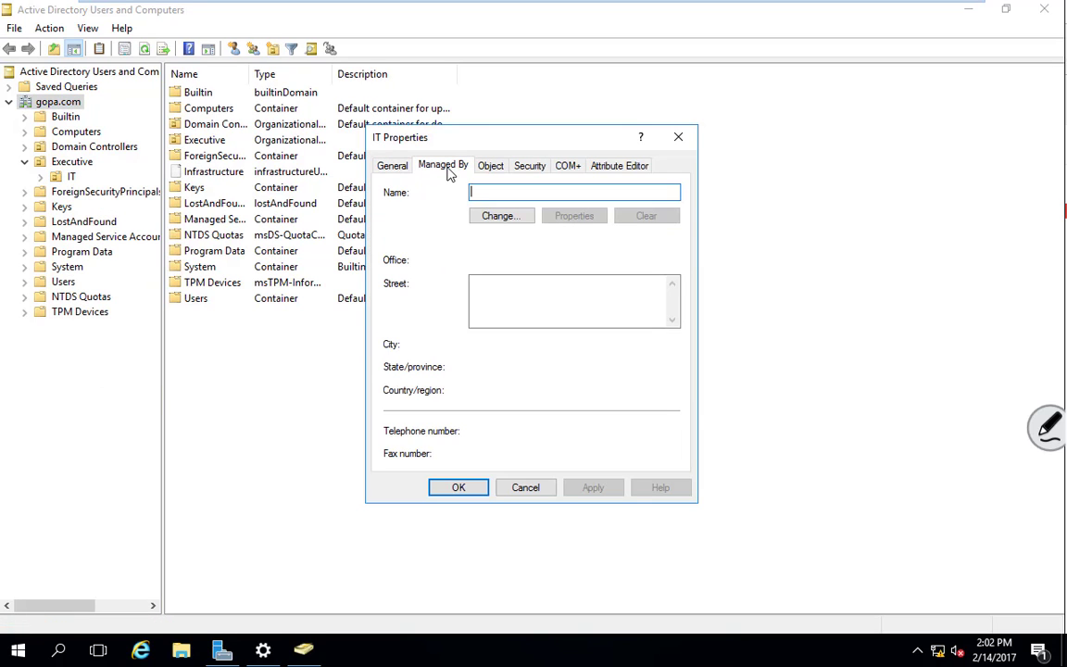
click(486, 166)
click(524, 166)
click(571, 167)
click(611, 167)
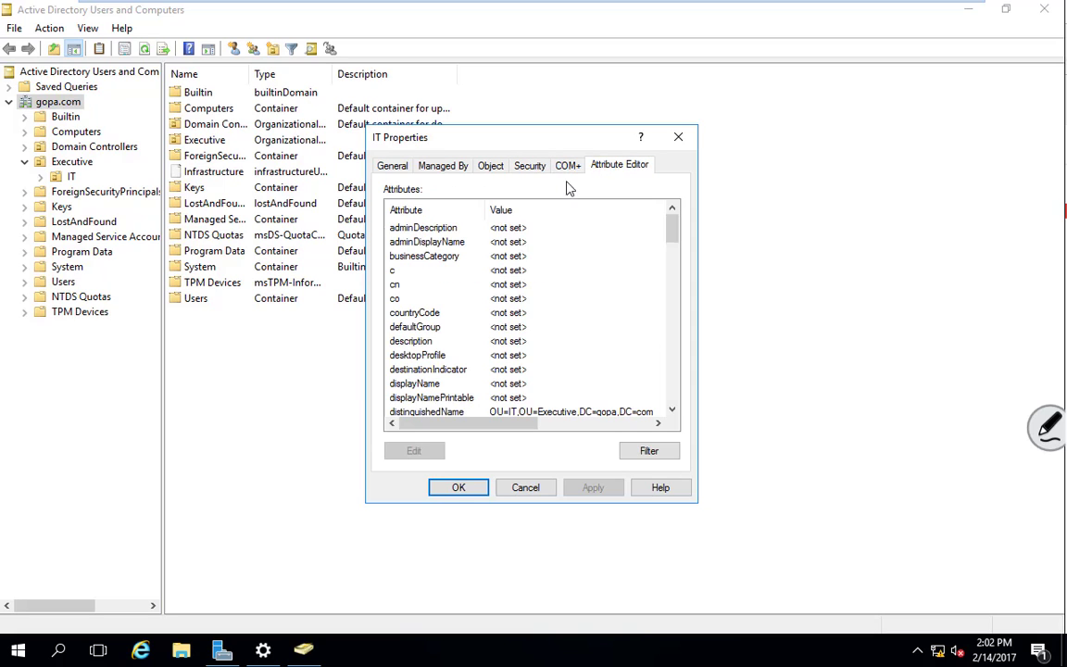
Disable protection from accidental deletion in the IT organizational unit's object properties and save the change
click(491, 167)
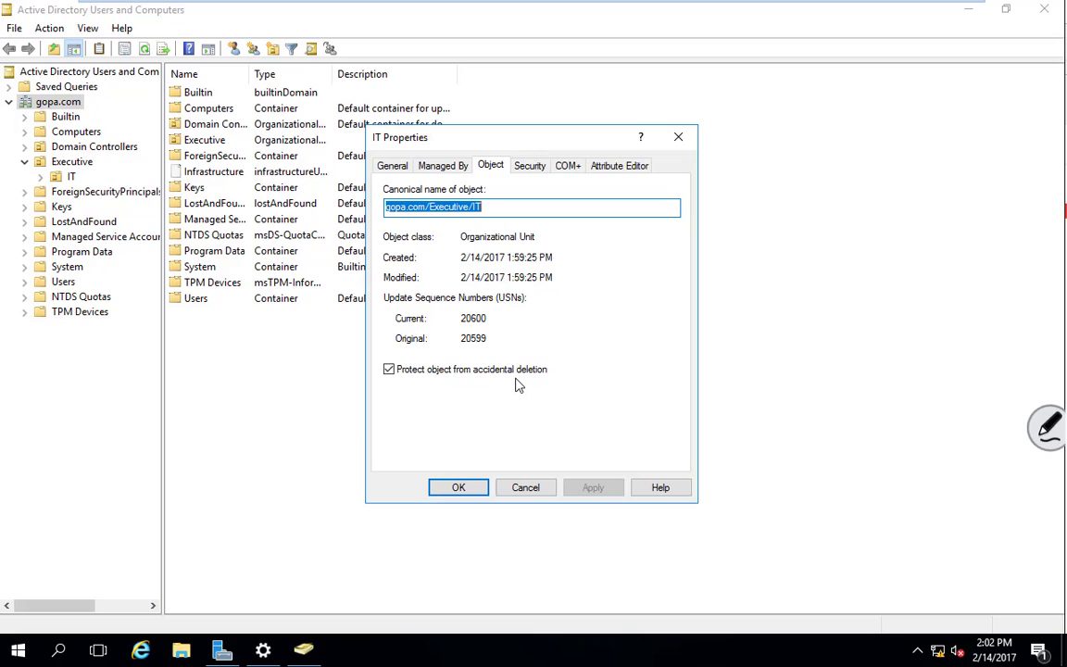
click(389, 369)
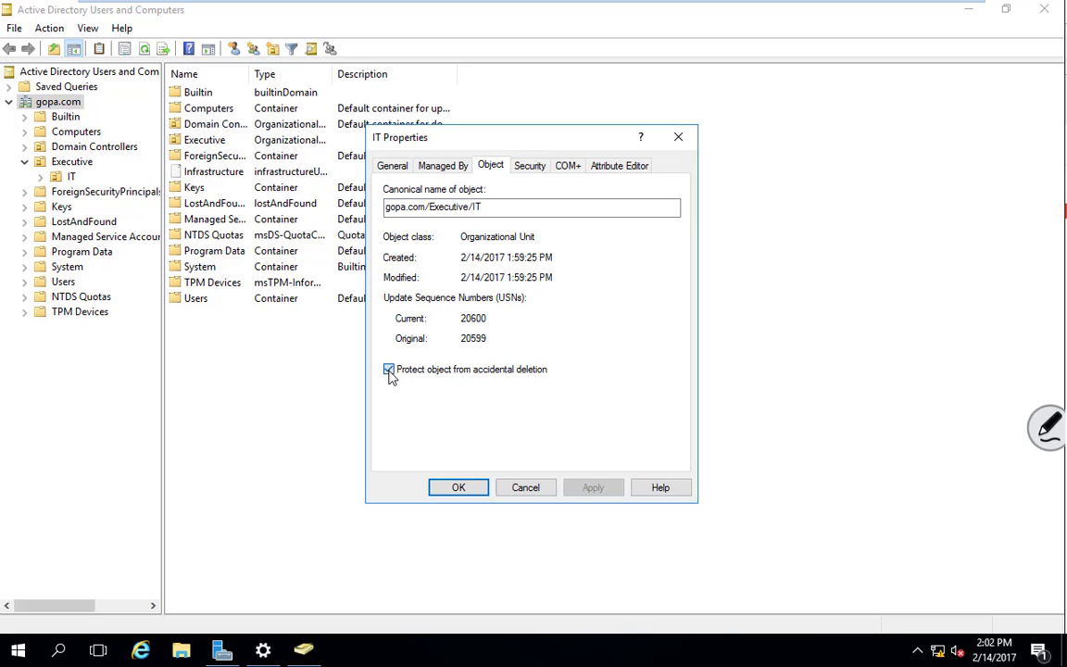
click(459, 488)
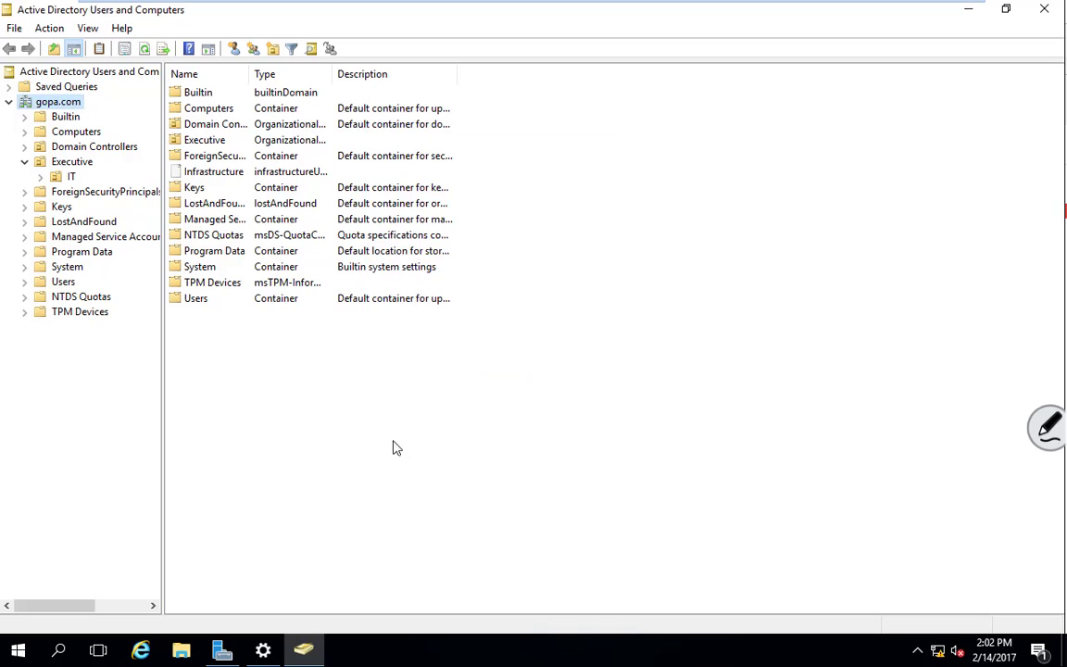
Delete the IT organizational unit under Executive
right_click(70, 177)
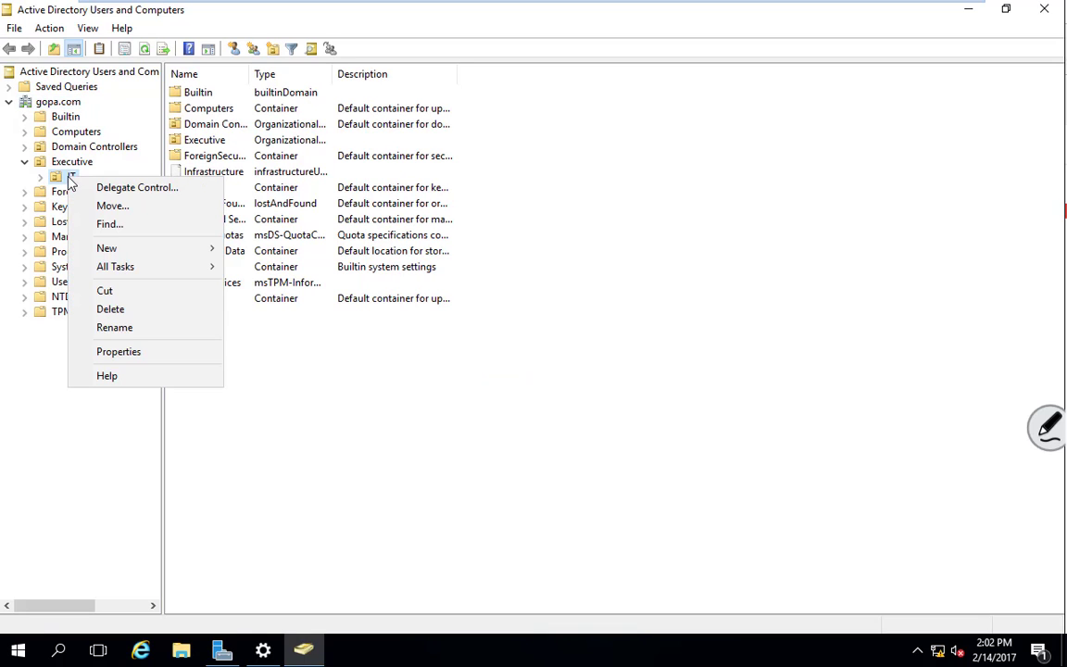
click(110, 310)
click(593, 389)
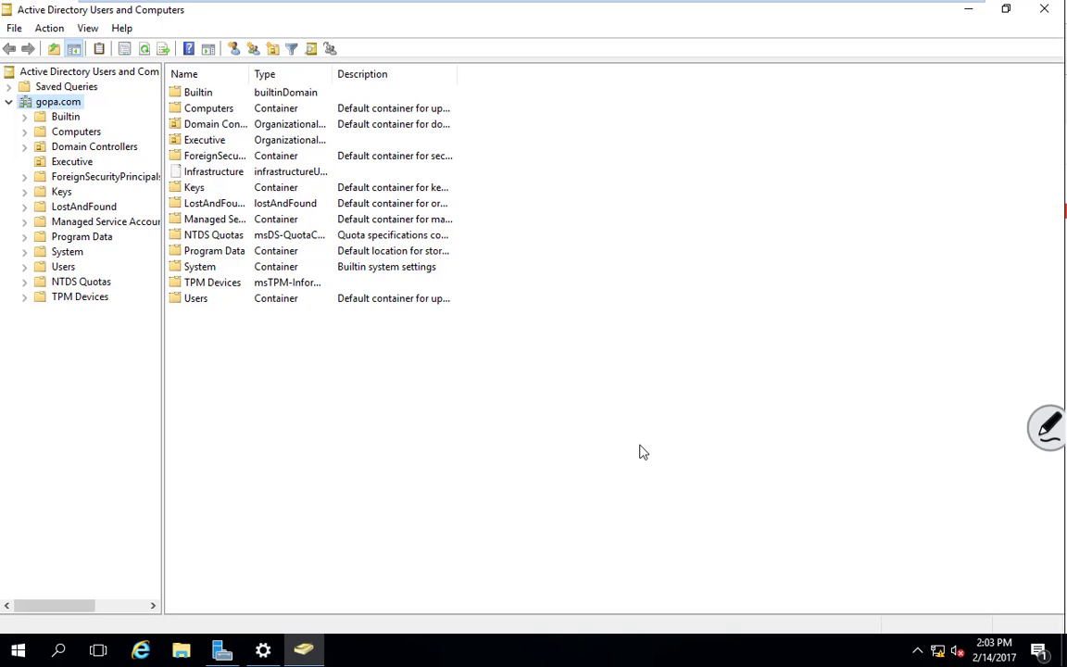
Create a new organizational unit named IT inside Executive
click(79, 163)
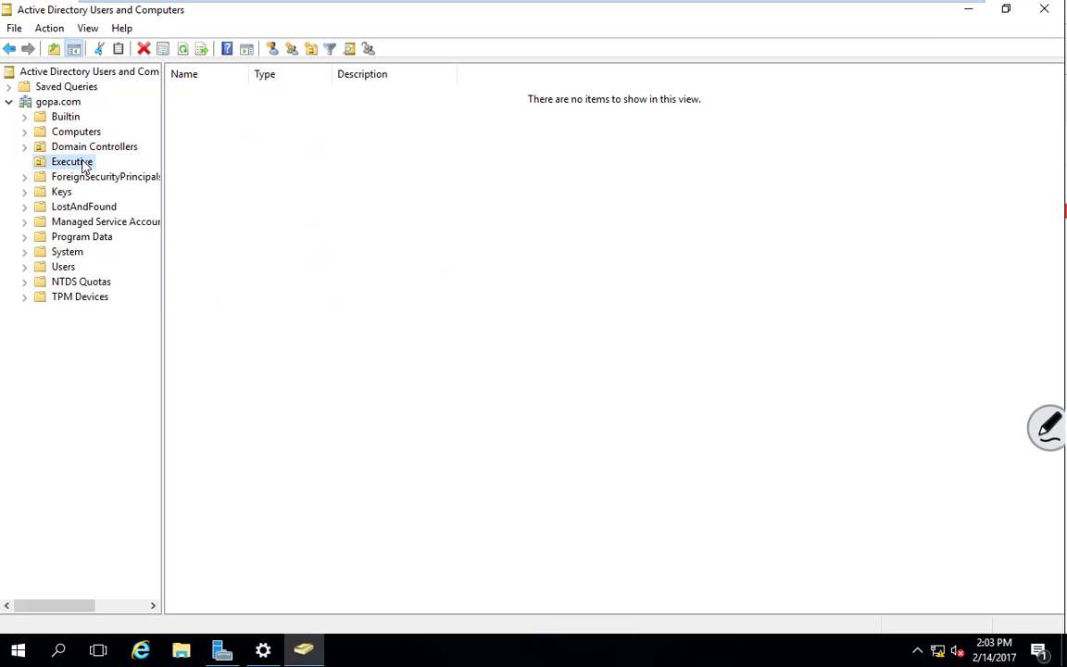
right_click(82, 165)
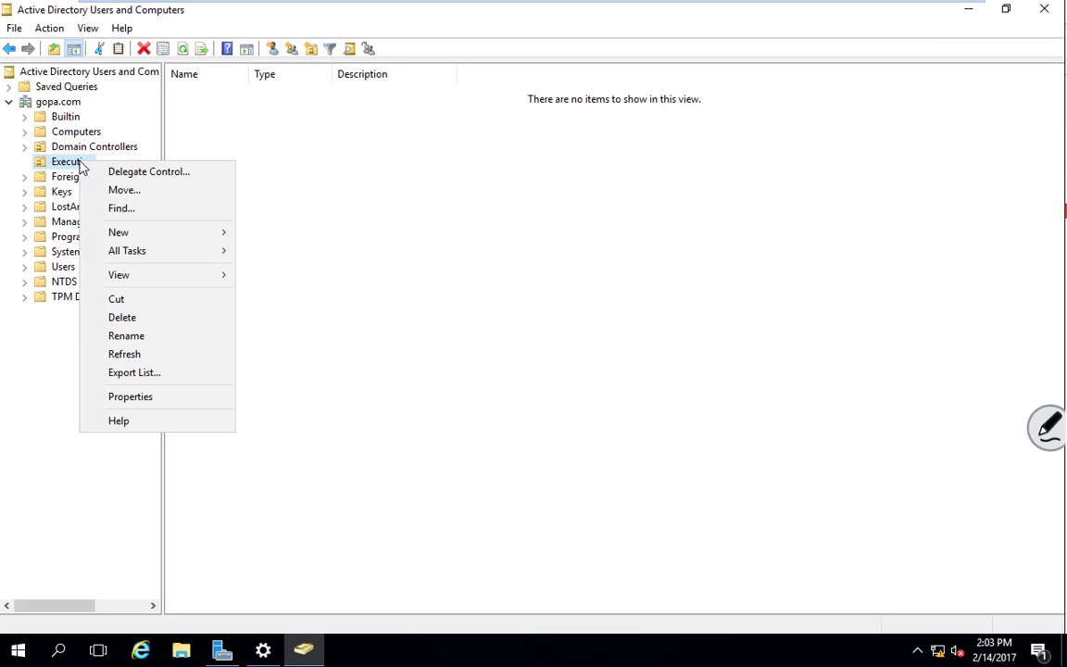
click(509, 271)
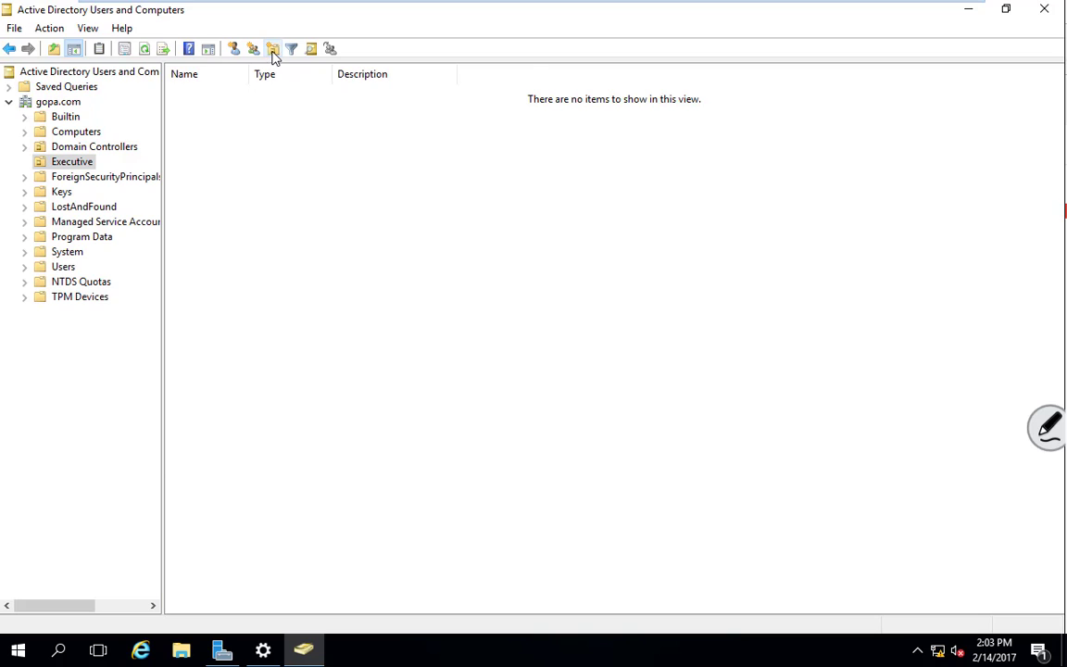
click(272, 51)
text(IT)
key(Return)
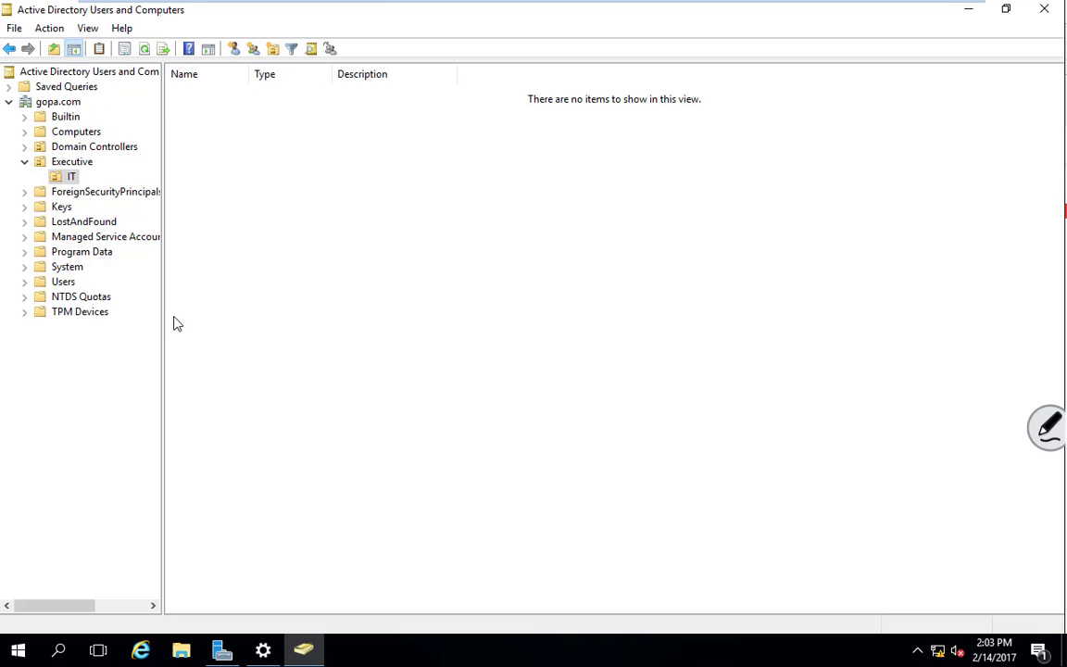
click(49, 28)
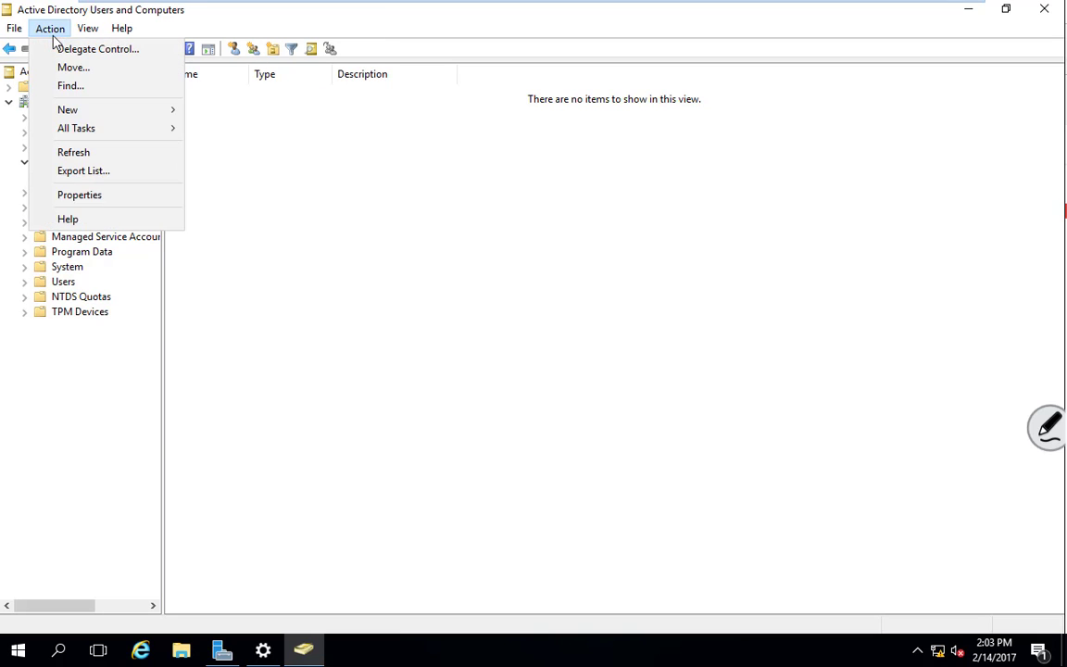
click(69, 69)
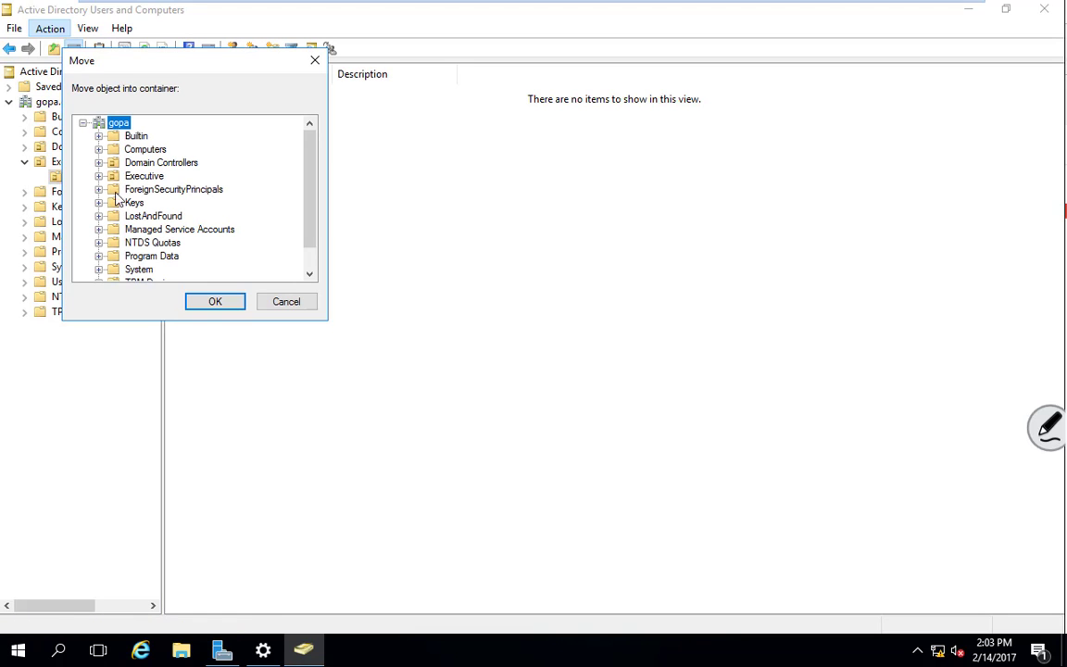
click(288, 301)
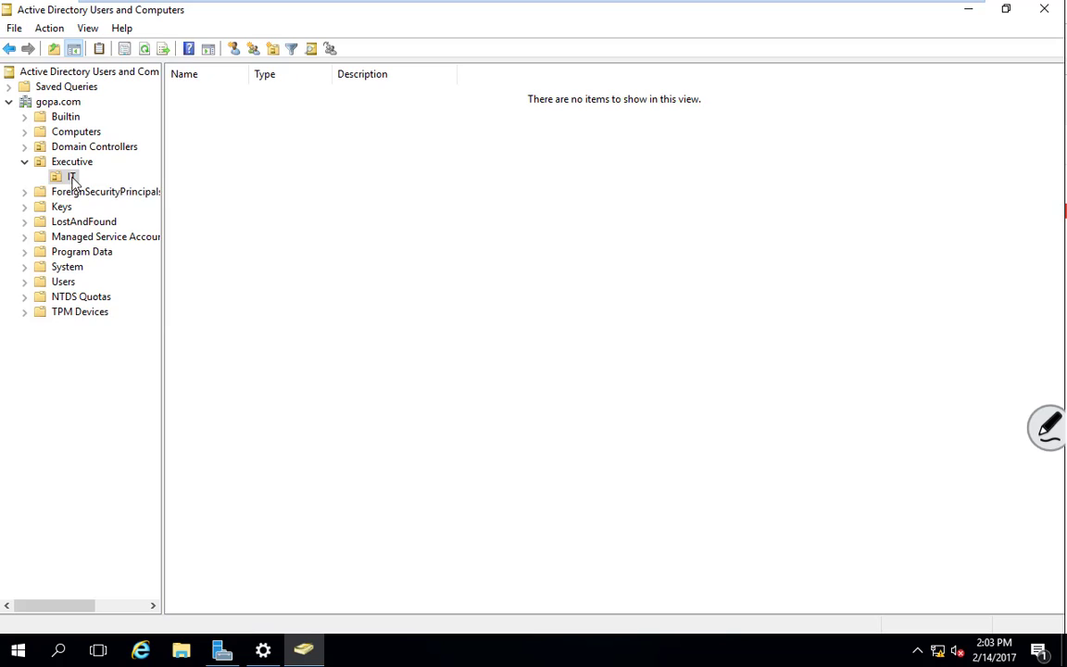
right_click(73, 178)
click(435, 400)
Try to move the IT organizational unit out of Executive directly into gopa.com
drag(65, 179, 70, 104)
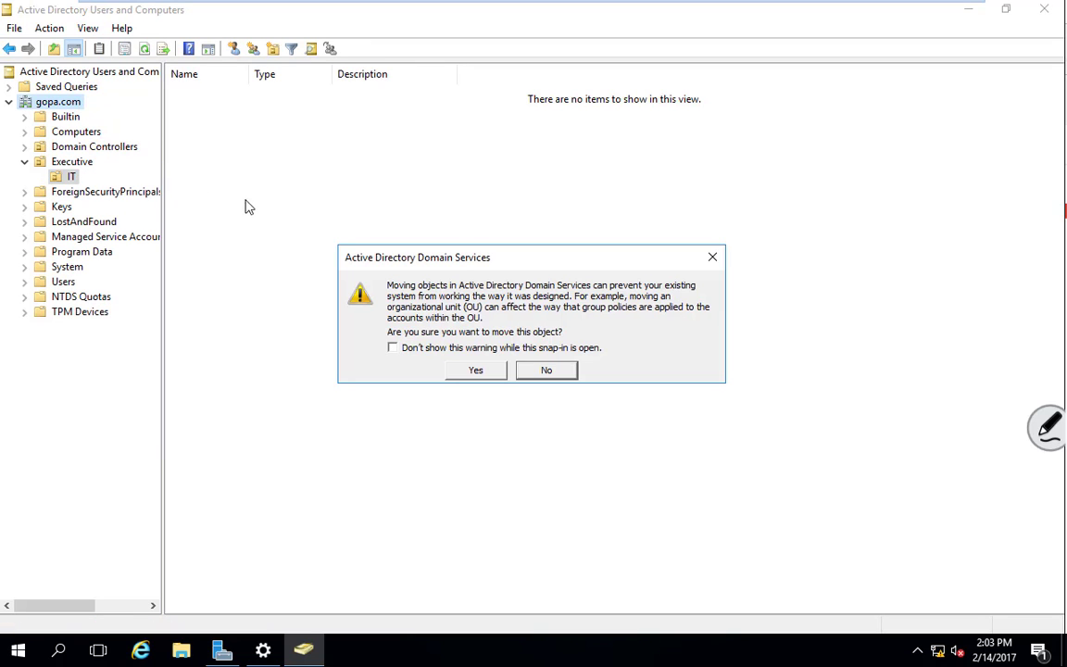
click(477, 372)
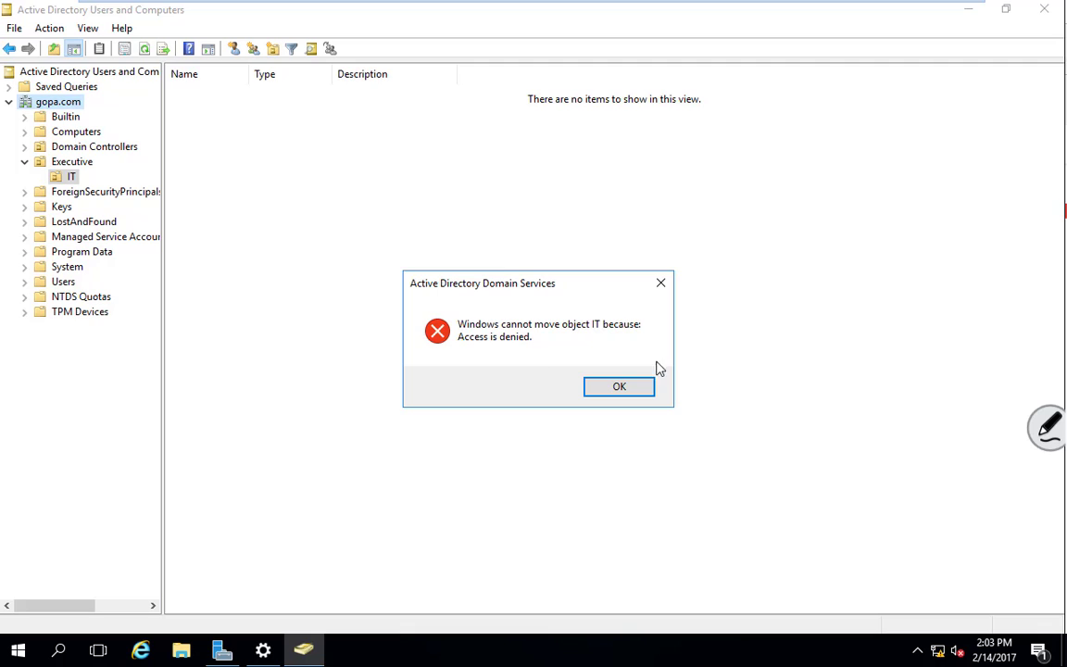
click(625, 382)
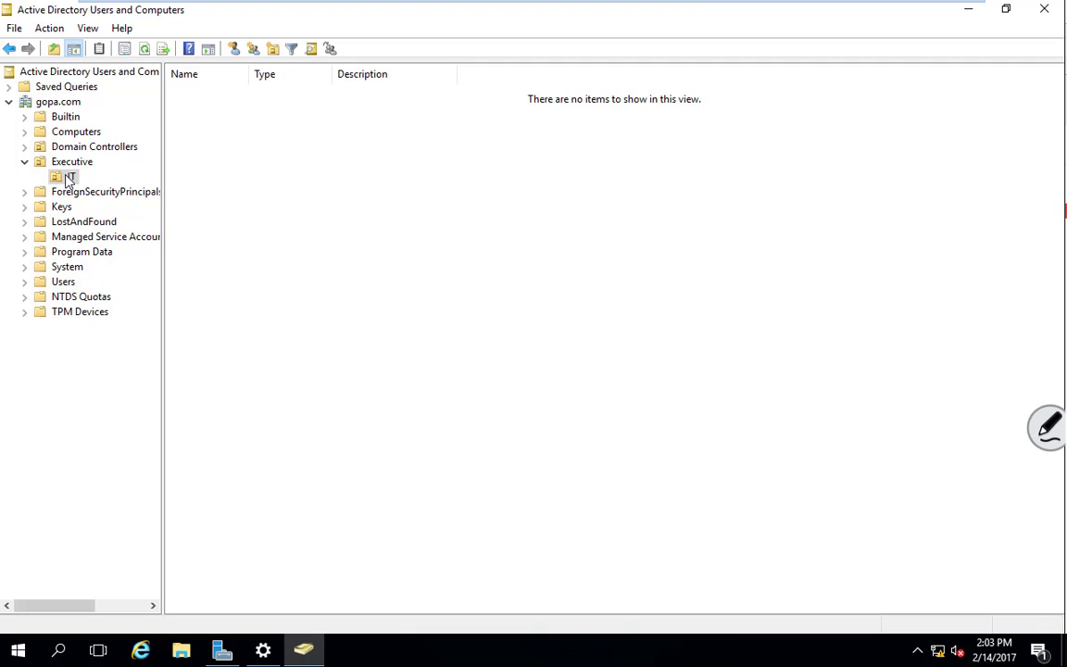
Remove the accidental-deletion protection from the newly created IT organizational unit under Executive
click(89, 28)
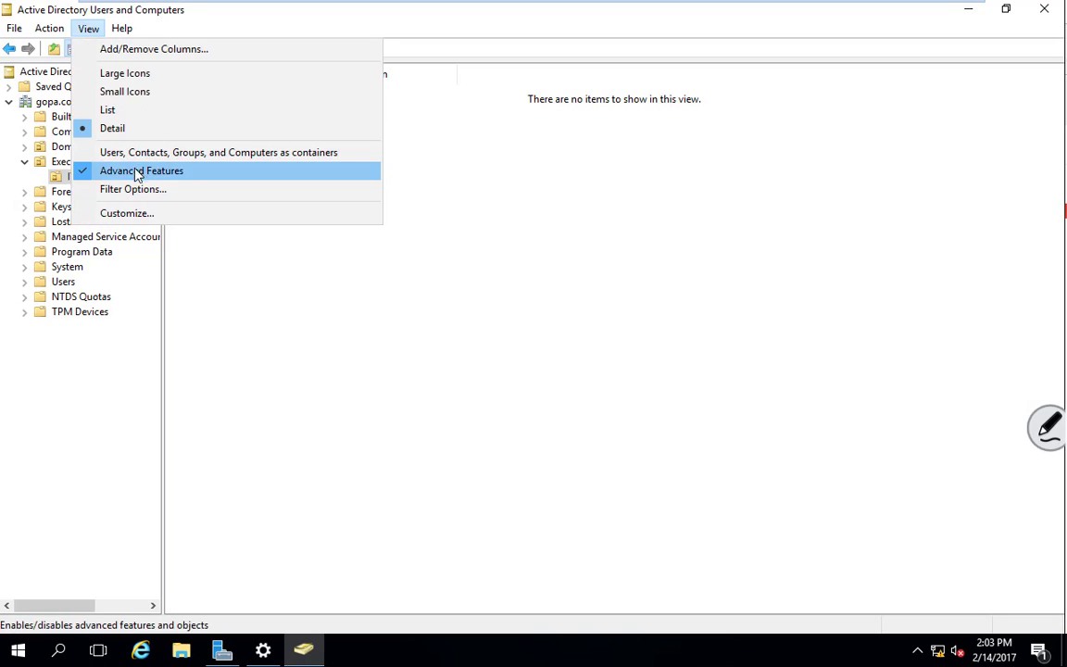
click(452, 458)
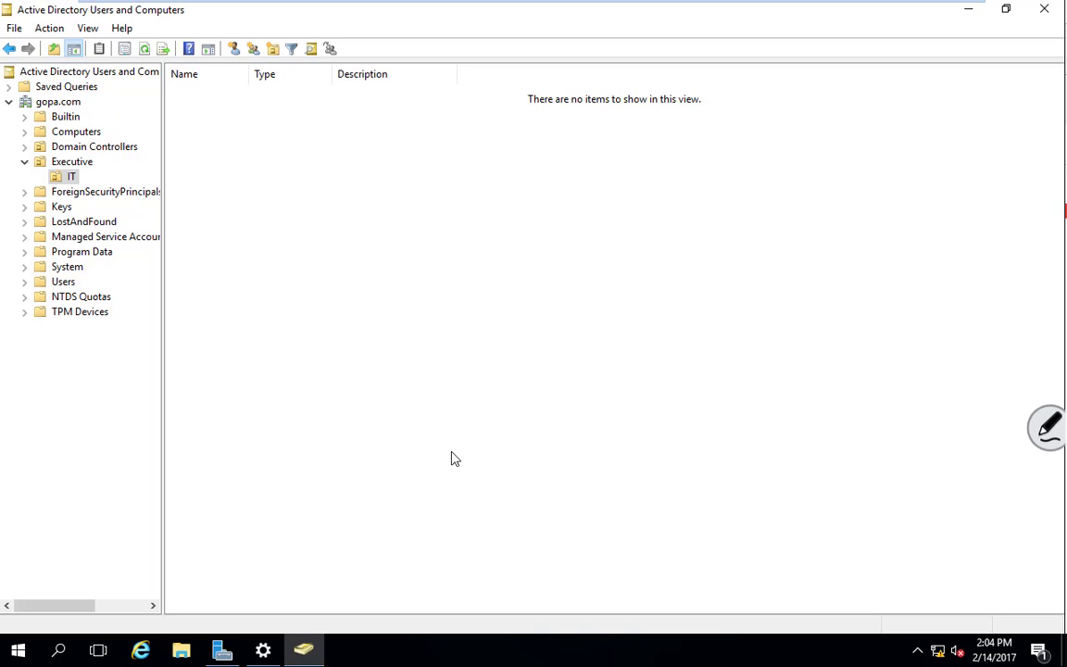
click(71, 178)
right_click(72, 178)
click(126, 418)
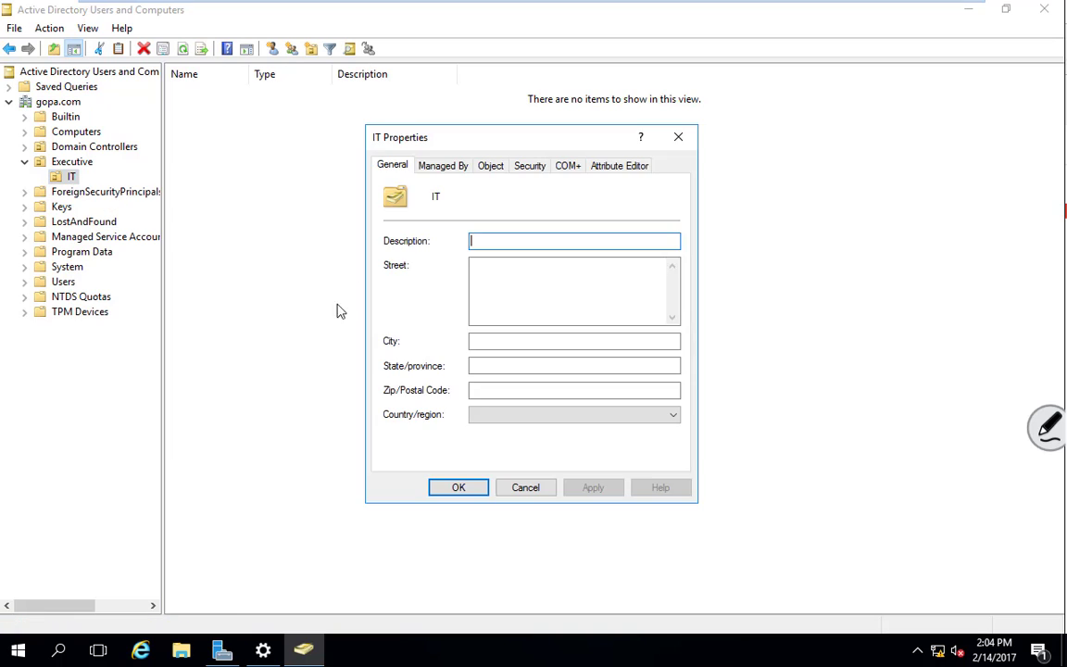
click(490, 169)
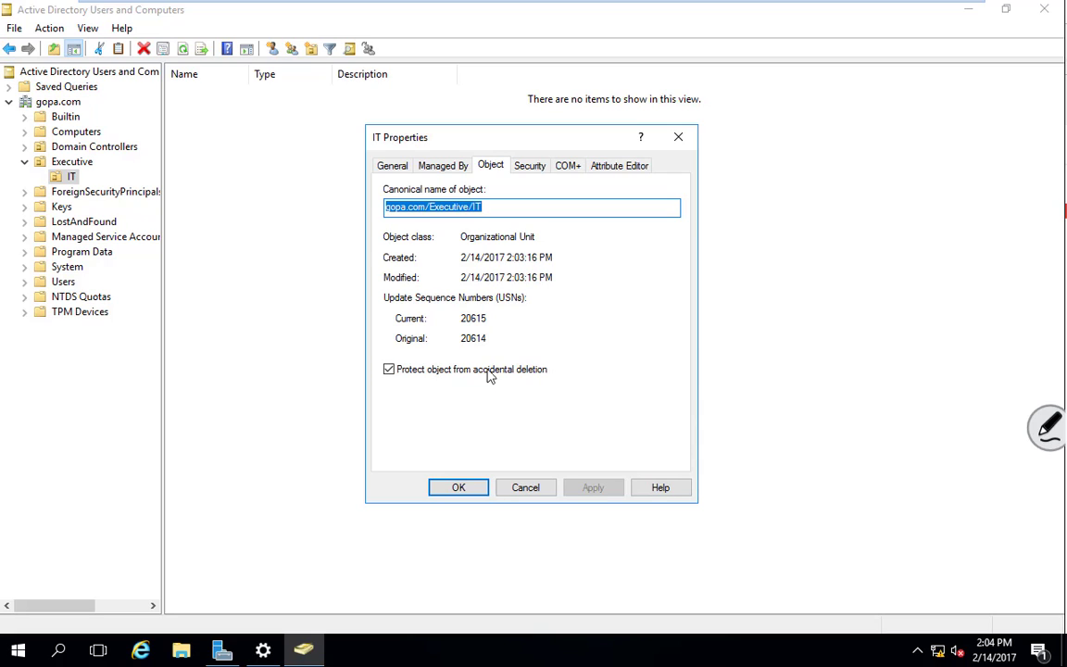
click(388, 371)
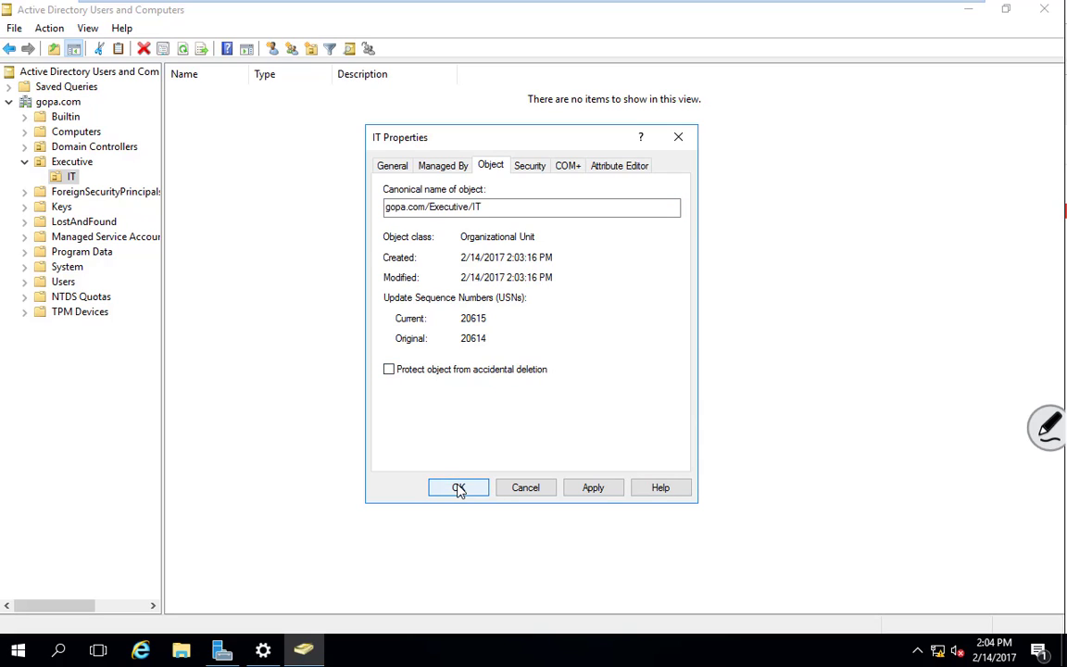
click(457, 488)
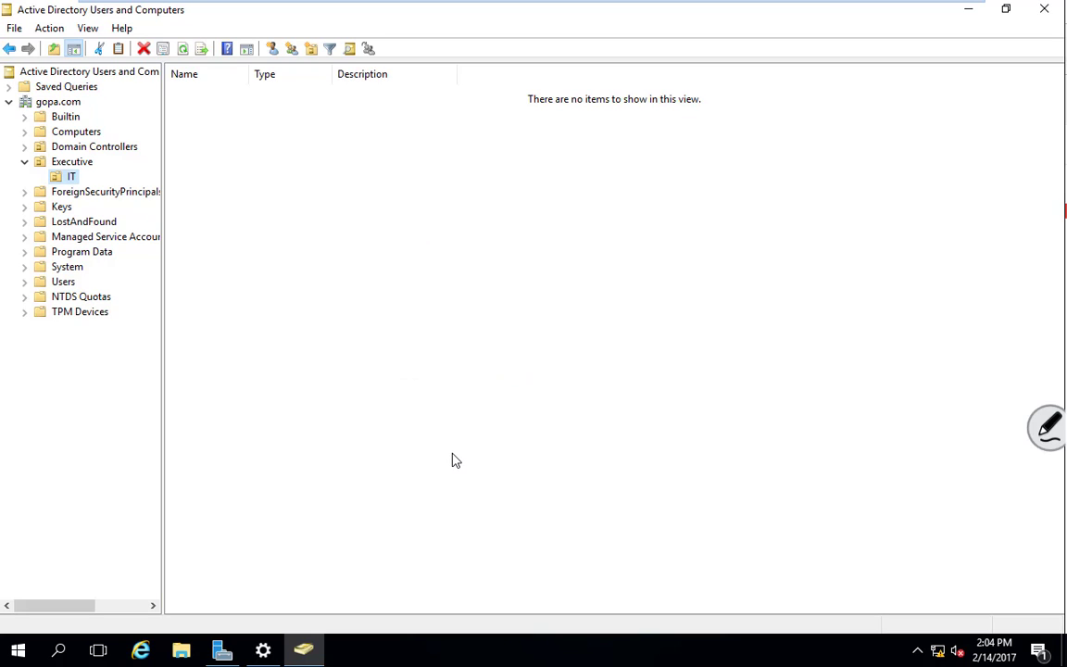
Move the IT organizational unit out of Executive directly into the gopa domain
right_click(72, 181)
click(104, 208)
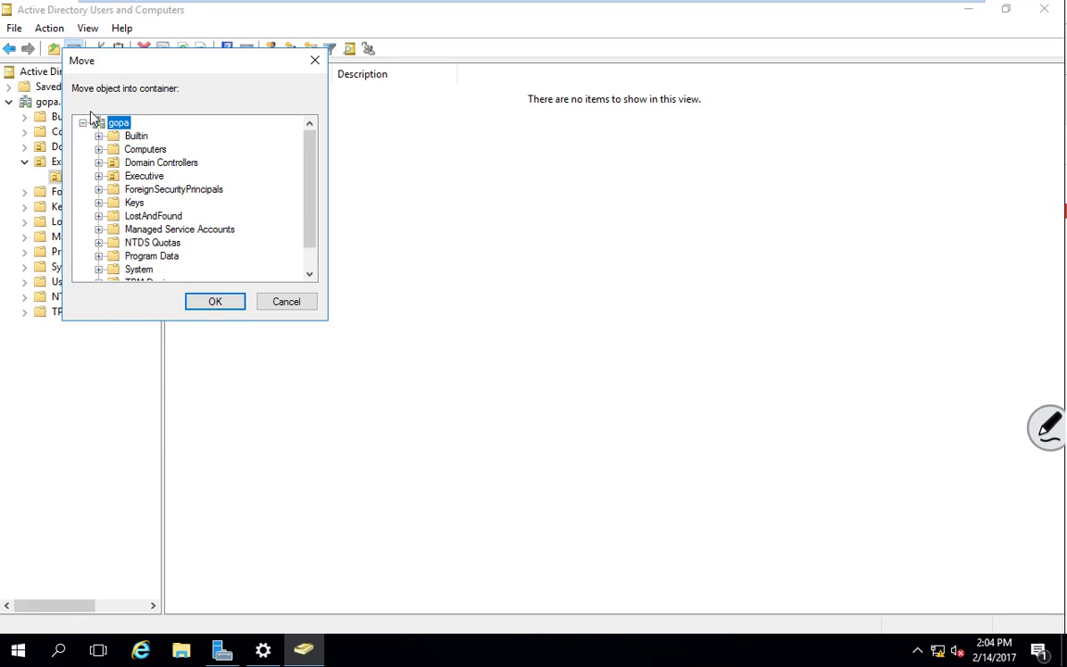
click(204, 309)
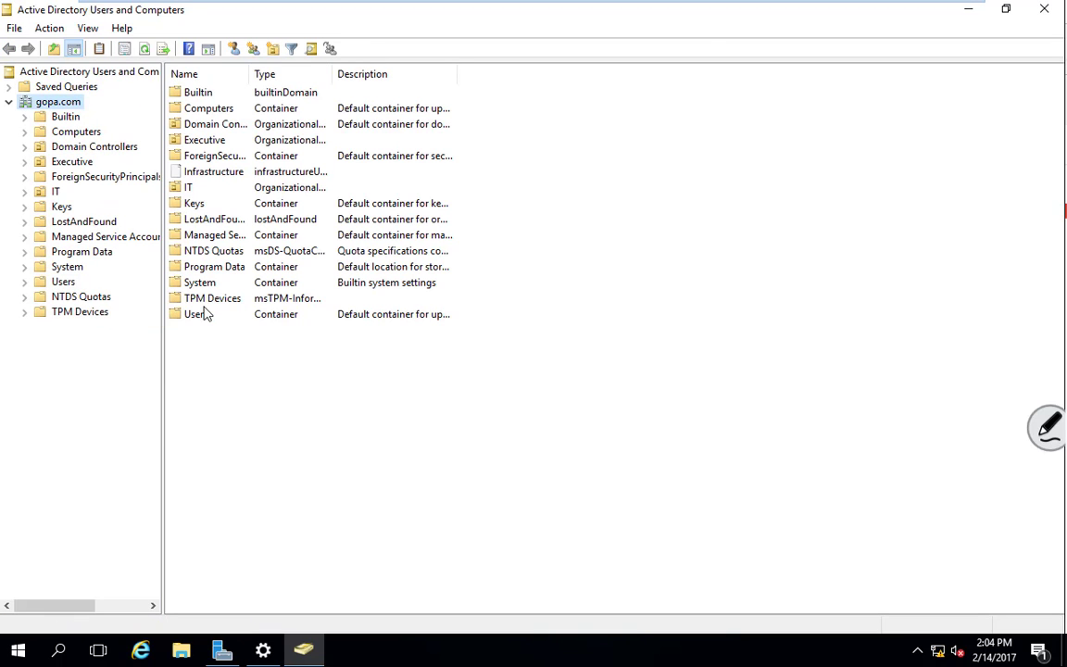
right_click(54, 195)
click(96, 328)
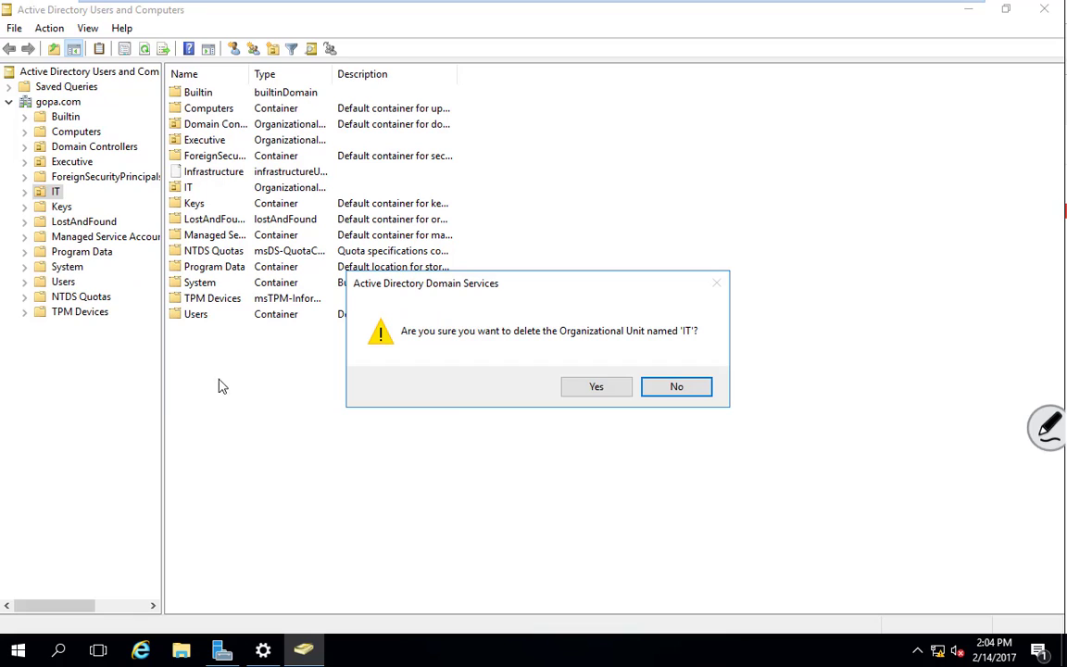
click(681, 394)
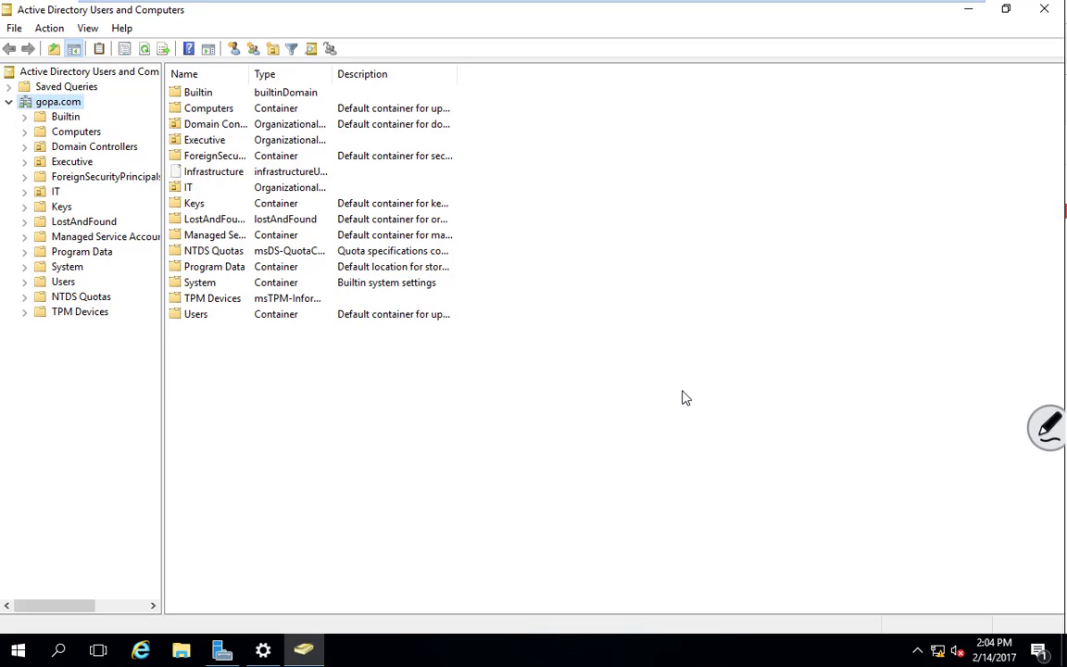
Turn on protection from accidental deletion for the IT organizational unit directly under gopa.com
right_click(54, 192)
click(97, 365)
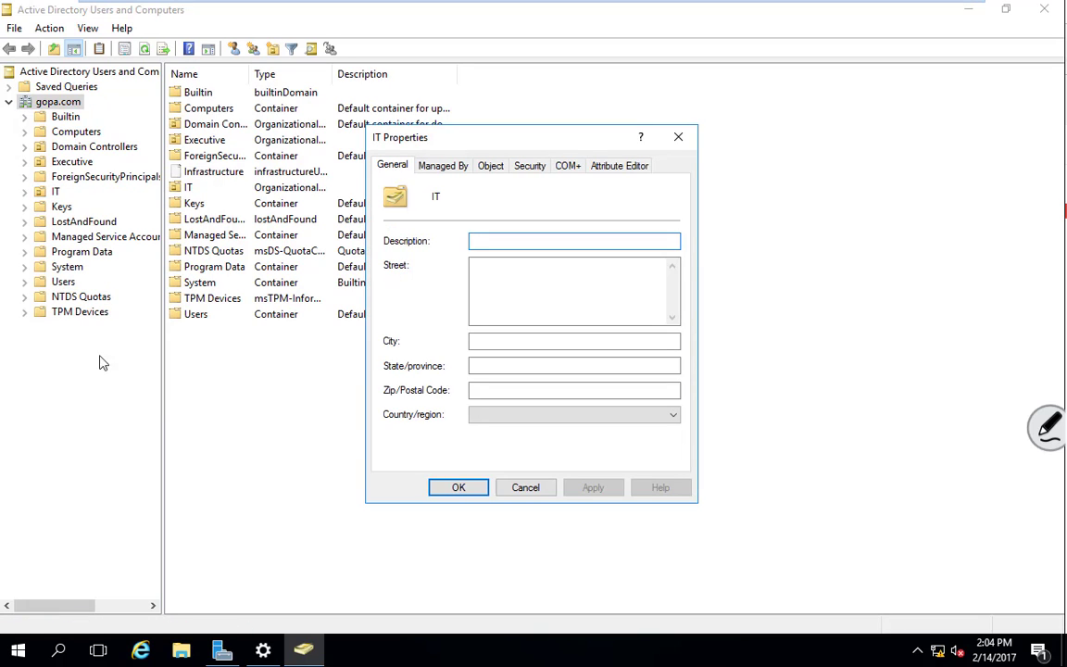
click(490, 166)
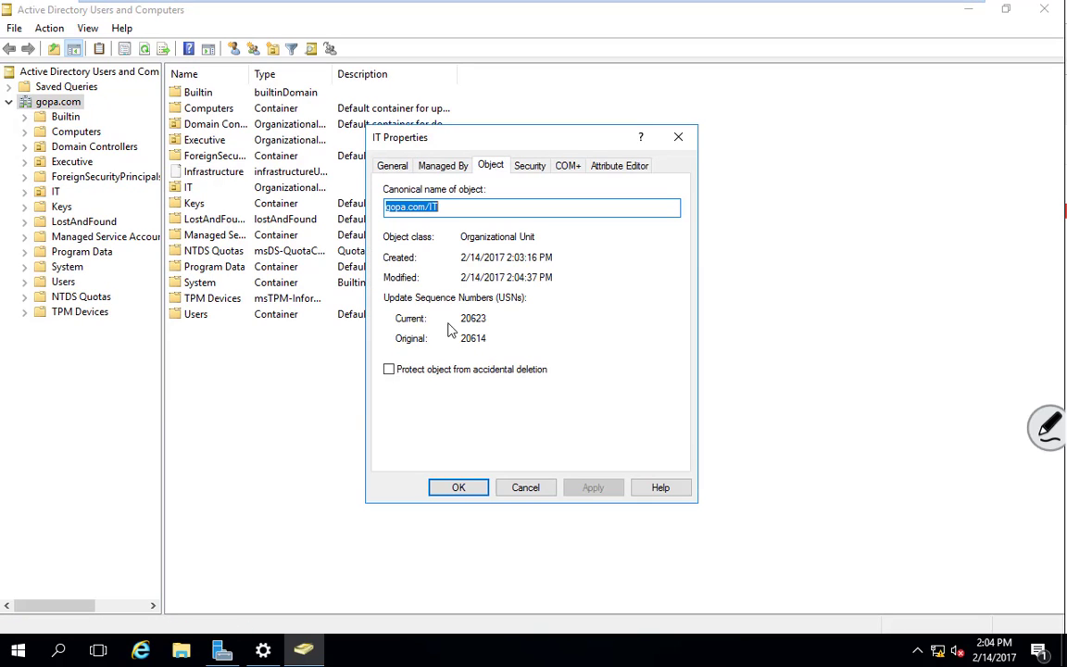
click(389, 368)
click(458, 487)
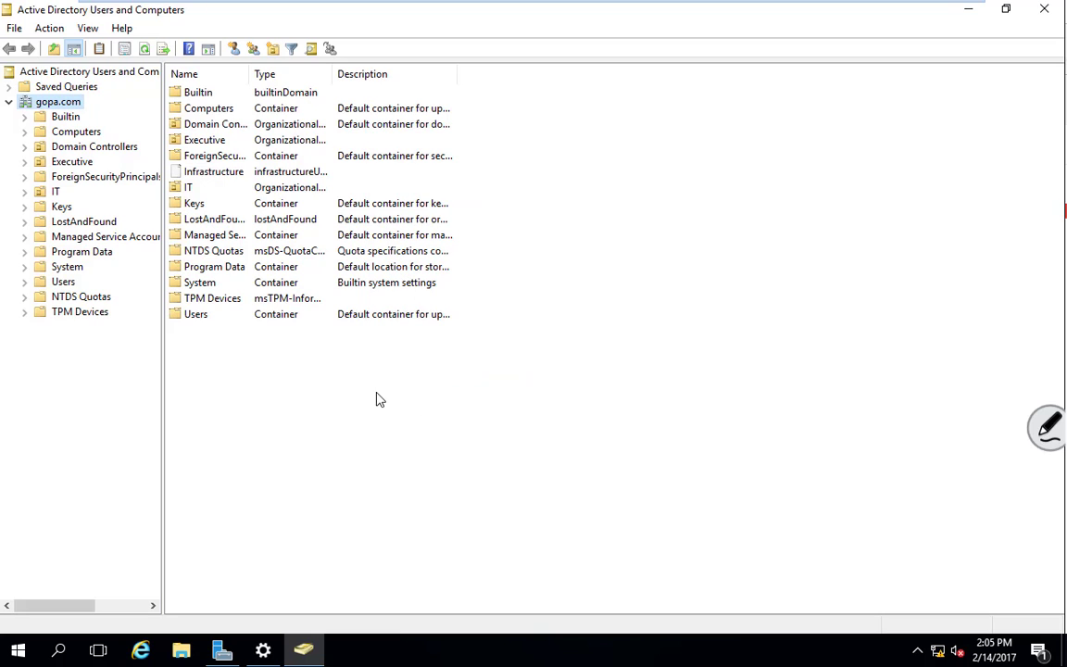
Try to delete the protected IT organizational unit directly under gopa.com
right_click(55, 192)
click(98, 317)
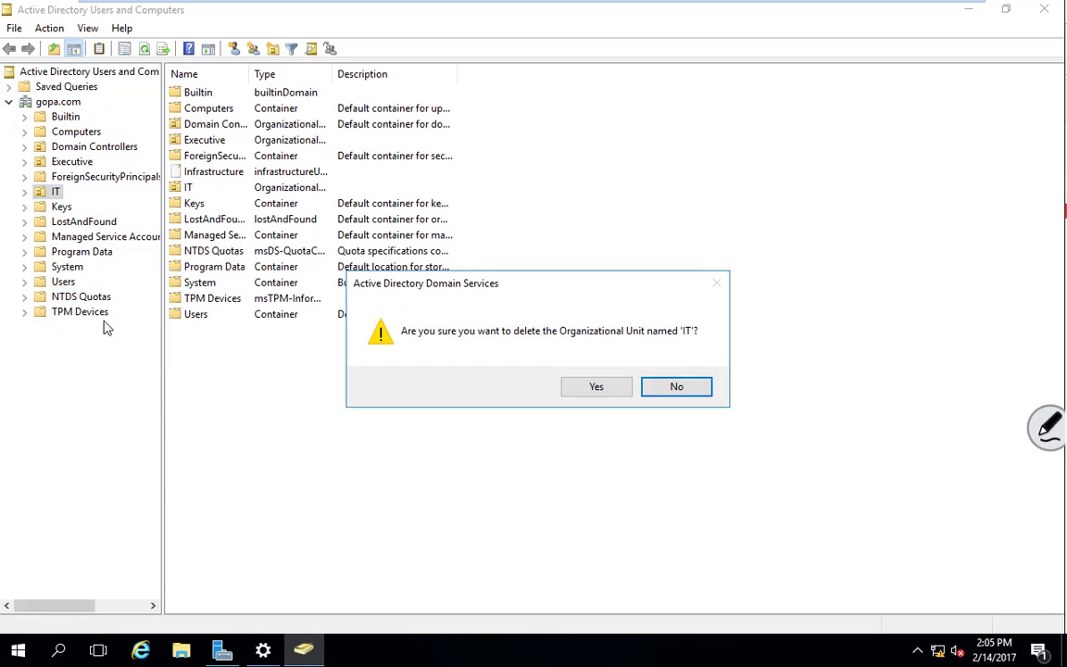
click(576, 393)
click(668, 388)
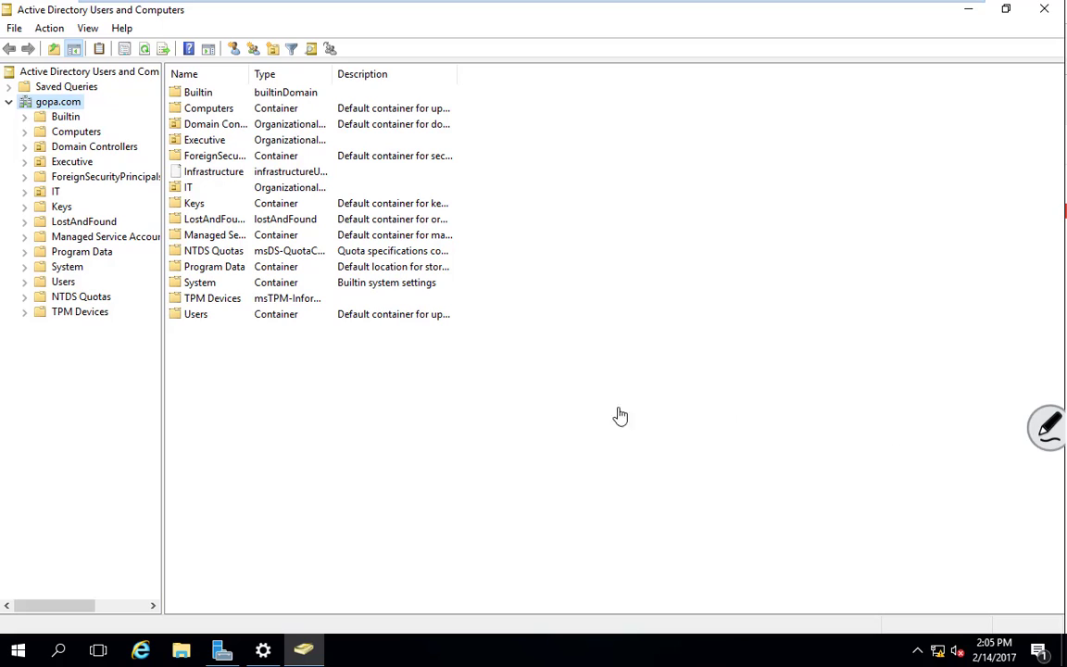
Rename the IT organizational unit under gopa.com to IS
right_click(53, 193)
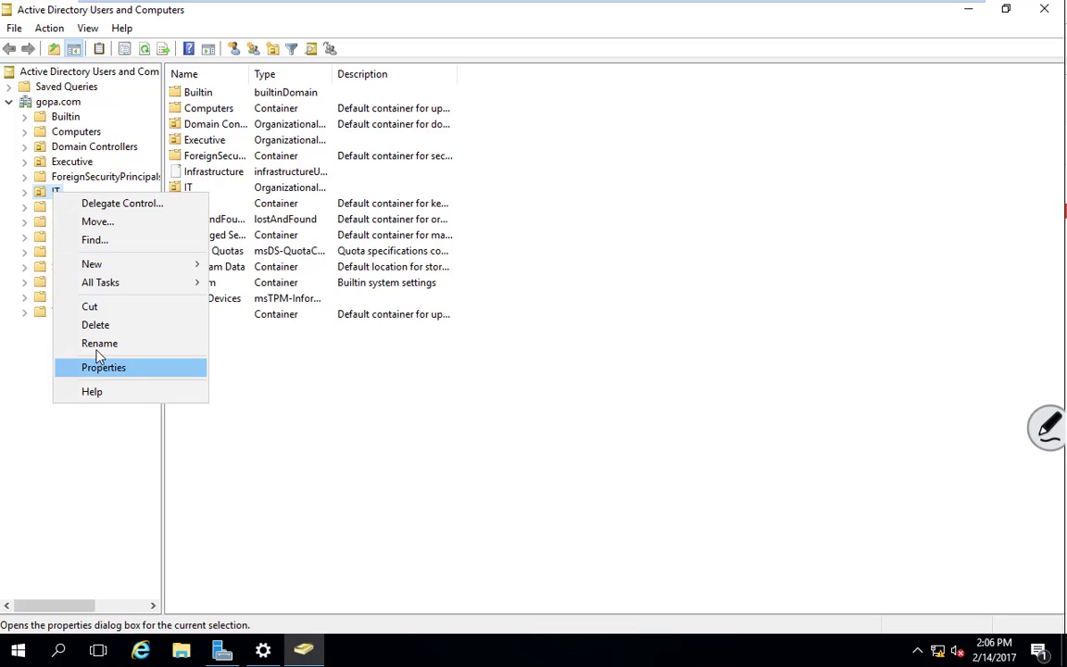
click(80, 488)
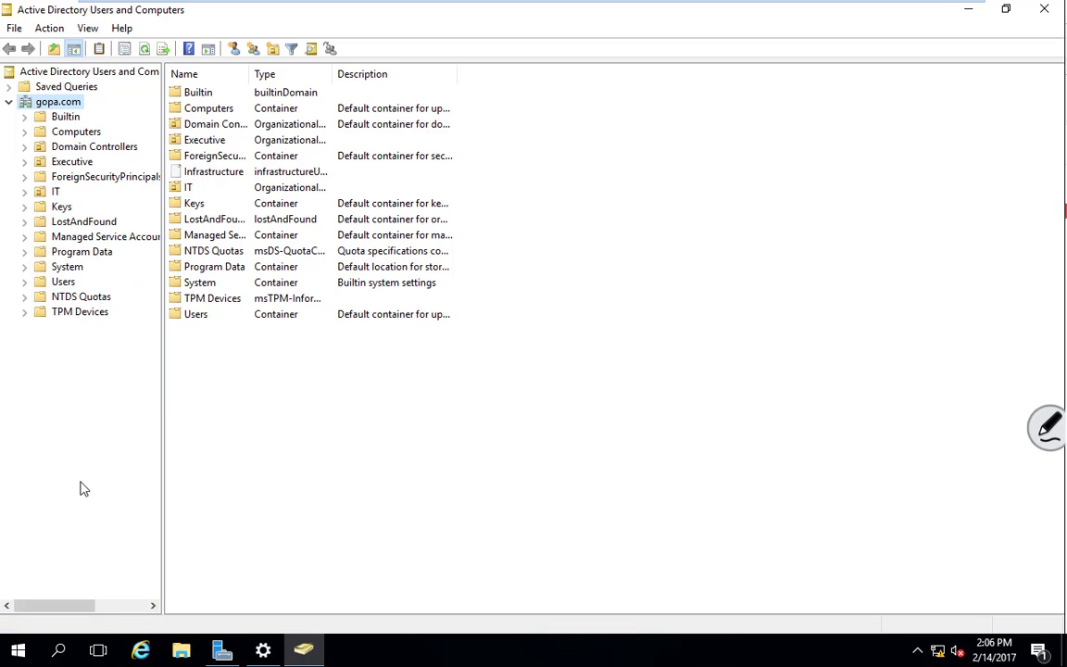
click(57, 193)
click(56, 193)
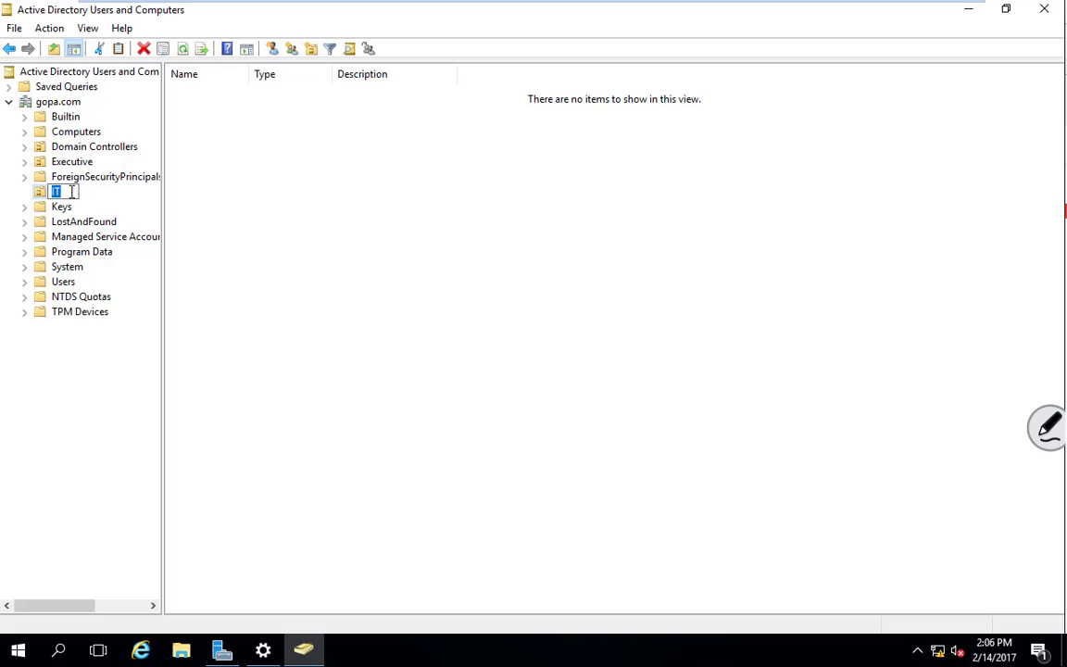
text(IS)
key(Return)
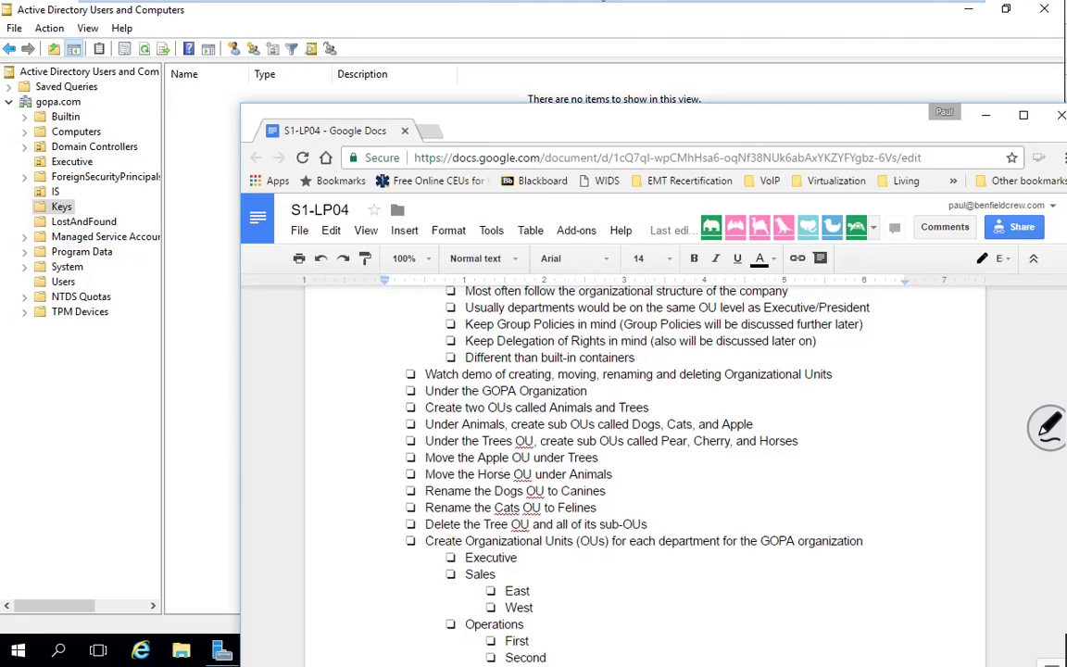
Maximize the S1-LP04 Google Docs document and append "- keep the Animals OU" to the checklist item about deleting the Tree OU
drag(370, 58, 221, 4)
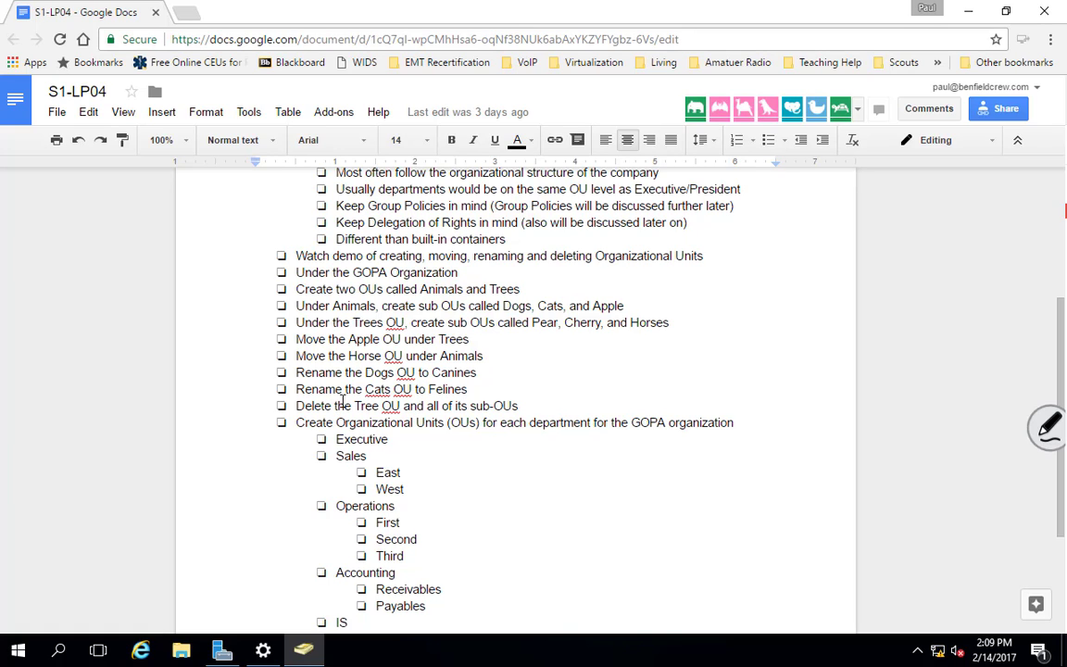
click(534, 408)
text(- keep the a)
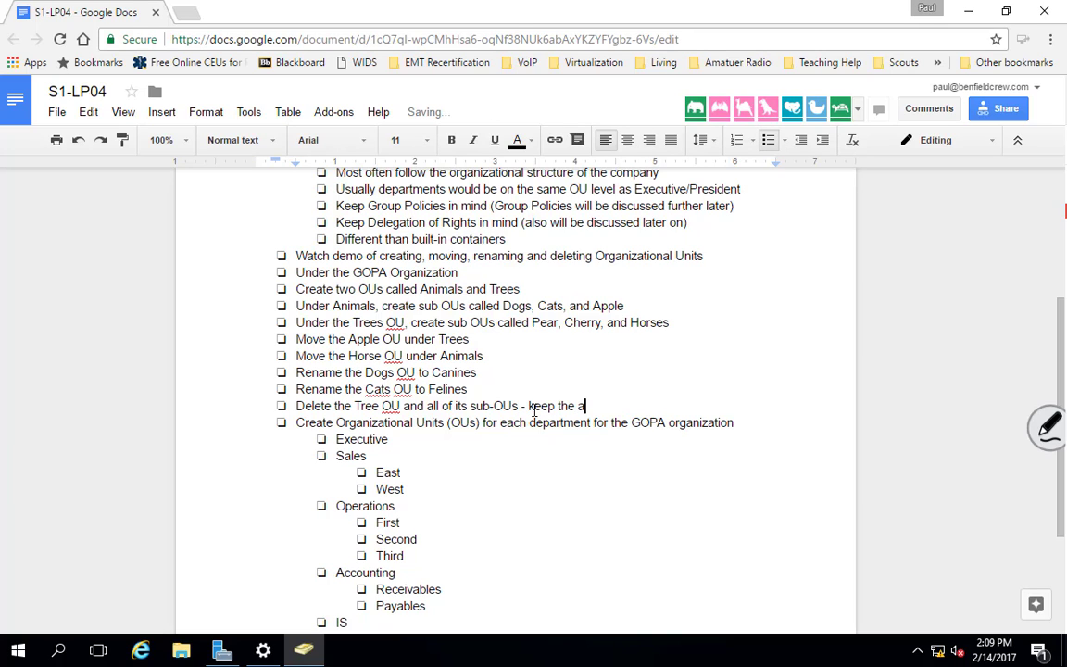
key(BackSpace)
text(Animals OU)
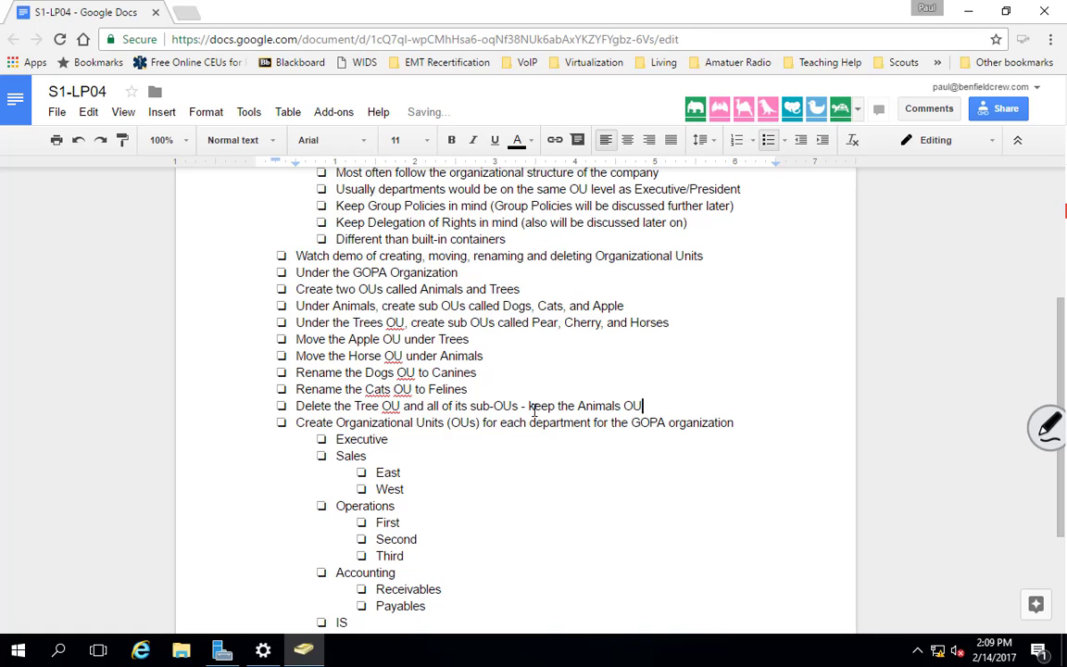